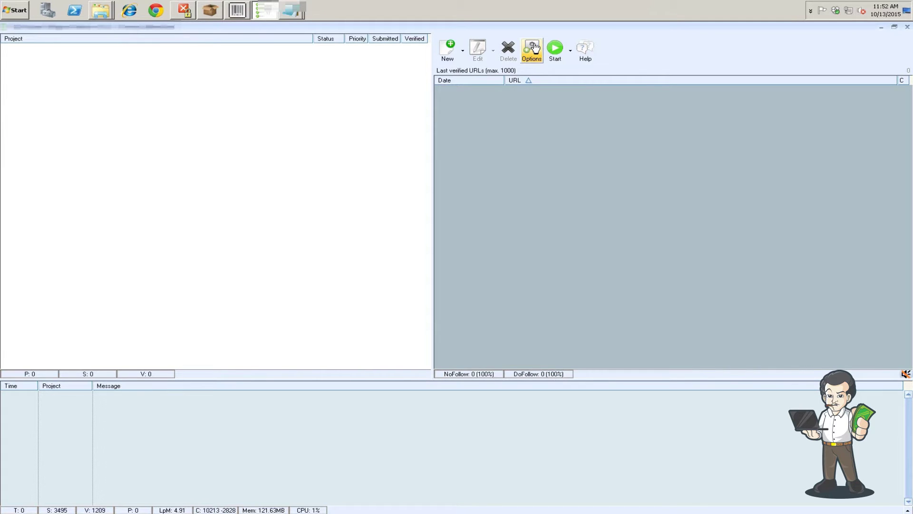
# - Open the global Options and select the 120-second HTML timeout value on the Submission page
pyautogui.click(533, 48)
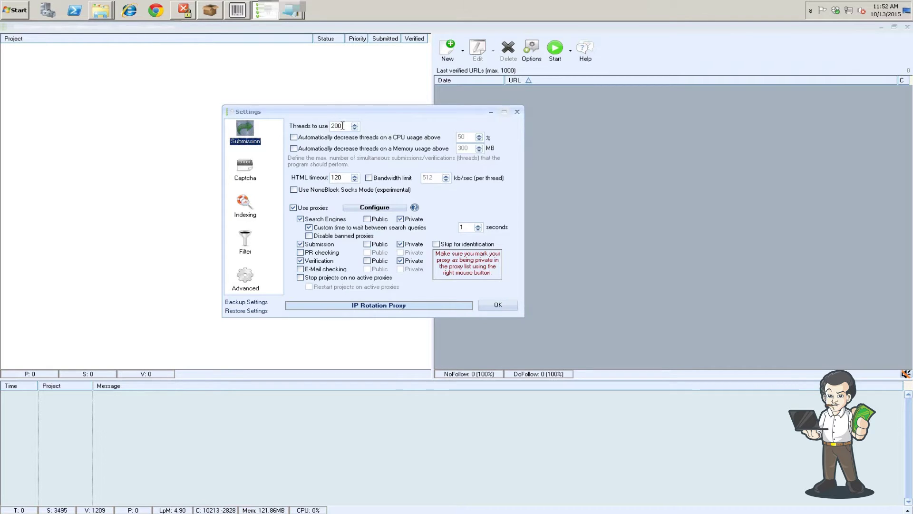
pyautogui.doubleClick(332, 177)
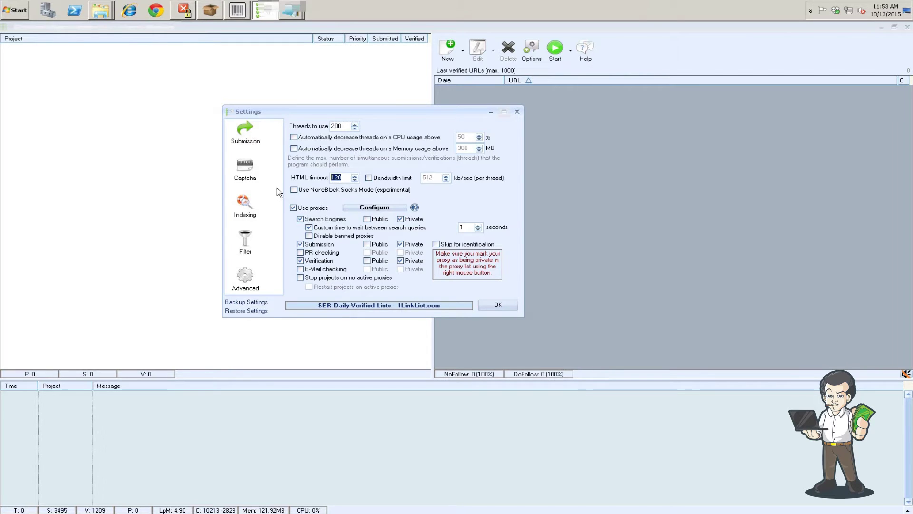
# - Set GSA Captcha Breaker as the only captcha service, minimize its window, and move to Indexing
pyautogui.click(256, 180)
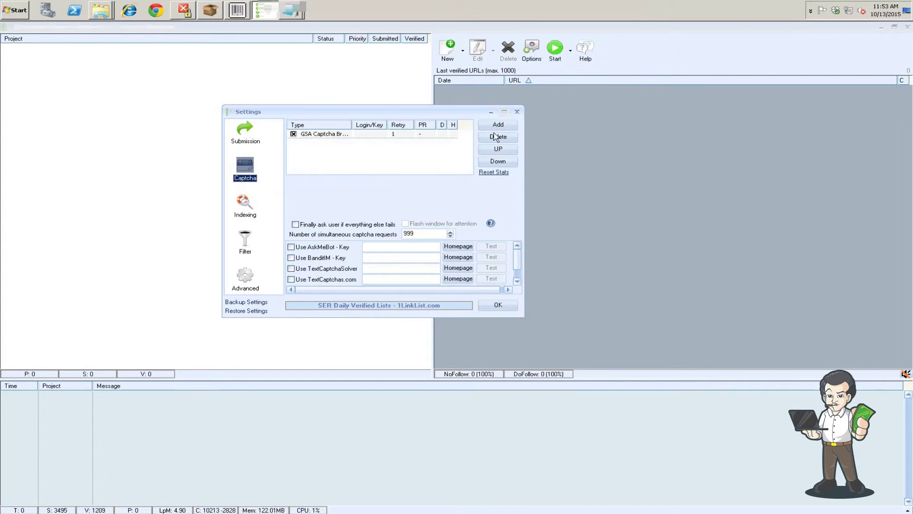
pyautogui.click(486, 126)
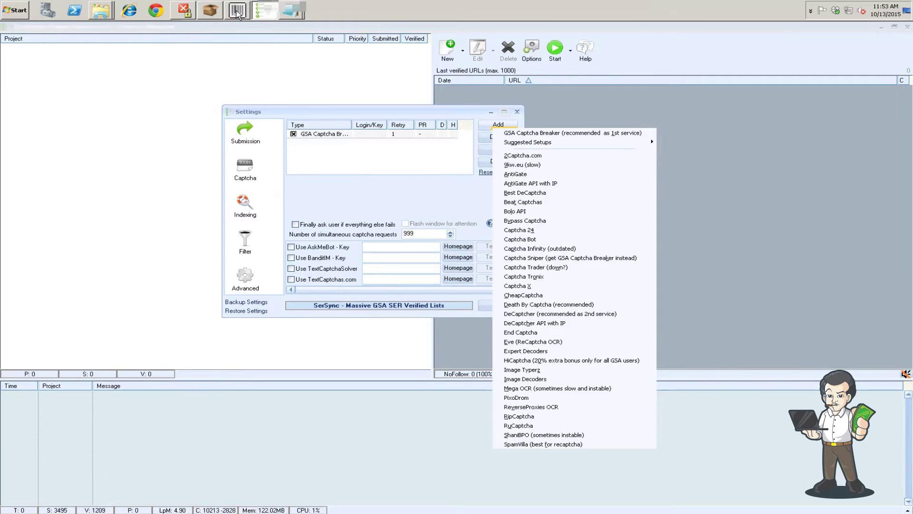
pyautogui.click(238, 12)
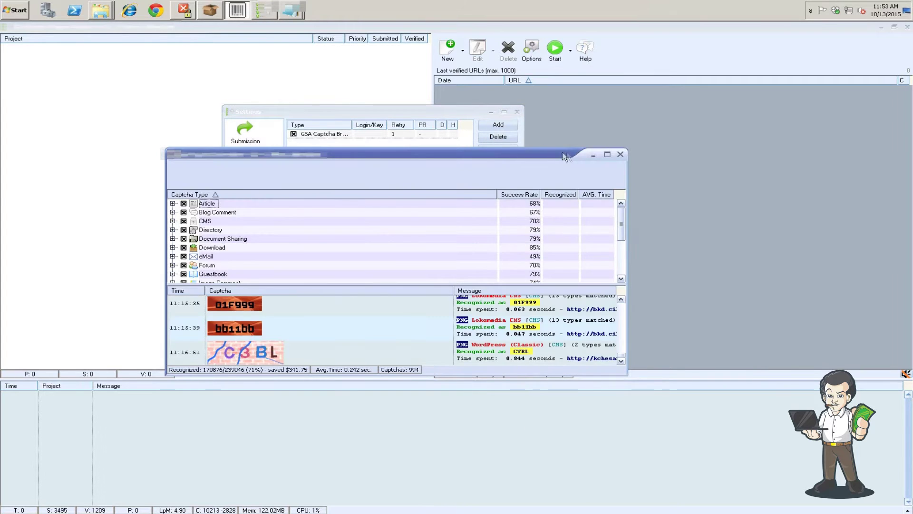
pyautogui.click(592, 157)
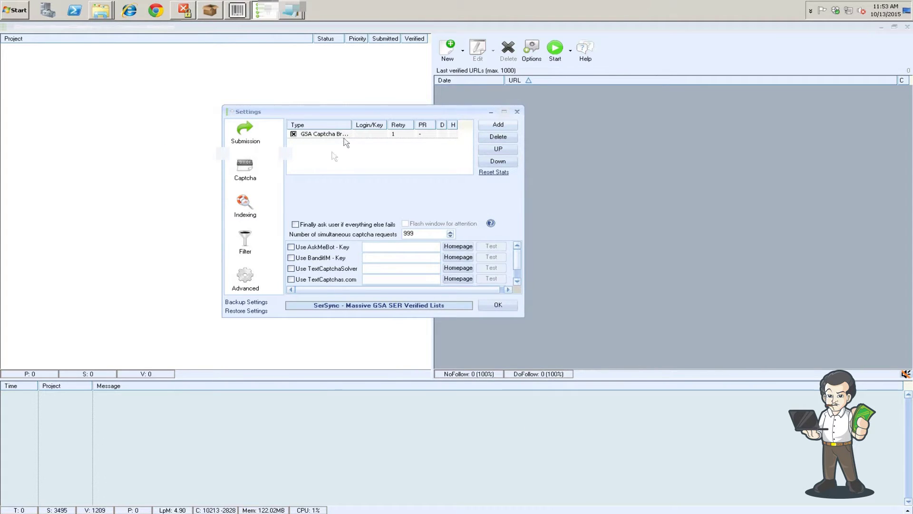
pyautogui.click(239, 200)
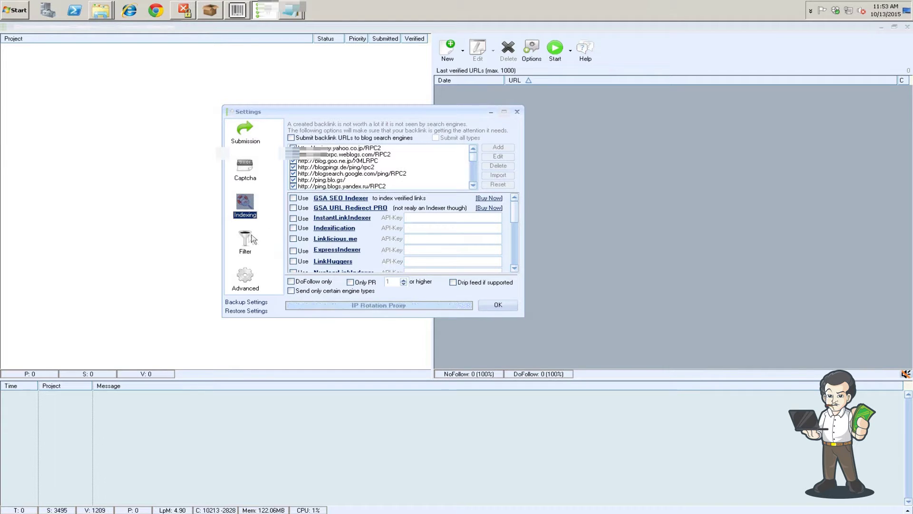
# - Review the Indexing, blacklist Filter and Advanced settings, then confirm them with OK
pyautogui.moveTo(515, 219); pyautogui.dragTo(515, 195)
pyautogui.click(245, 238)
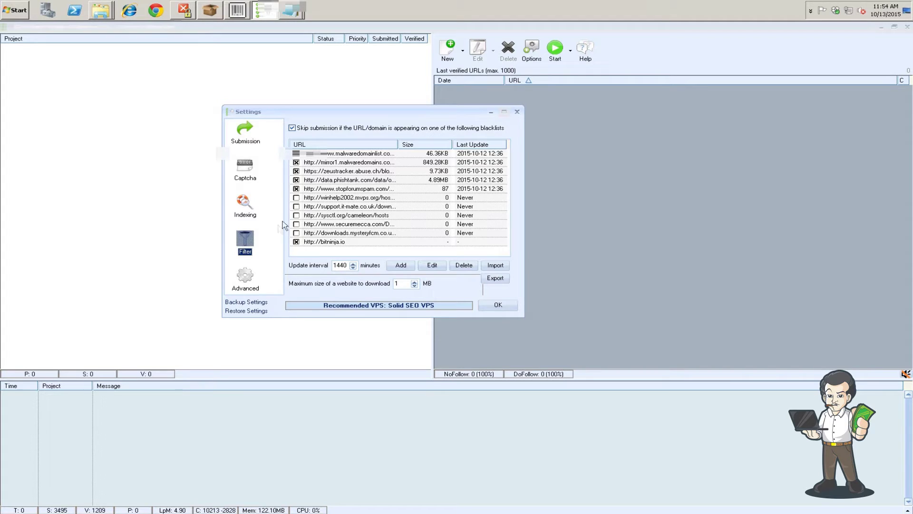
pyautogui.click(244, 282)
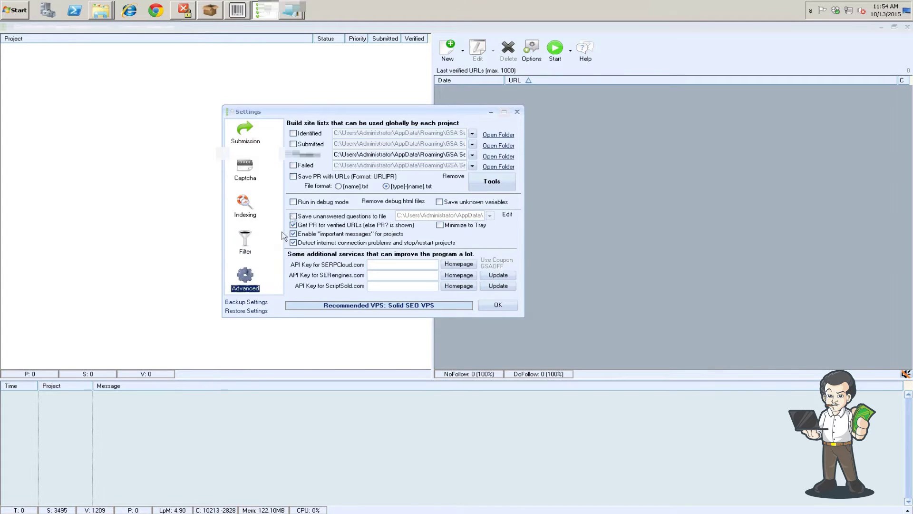
pyautogui.click(497, 307)
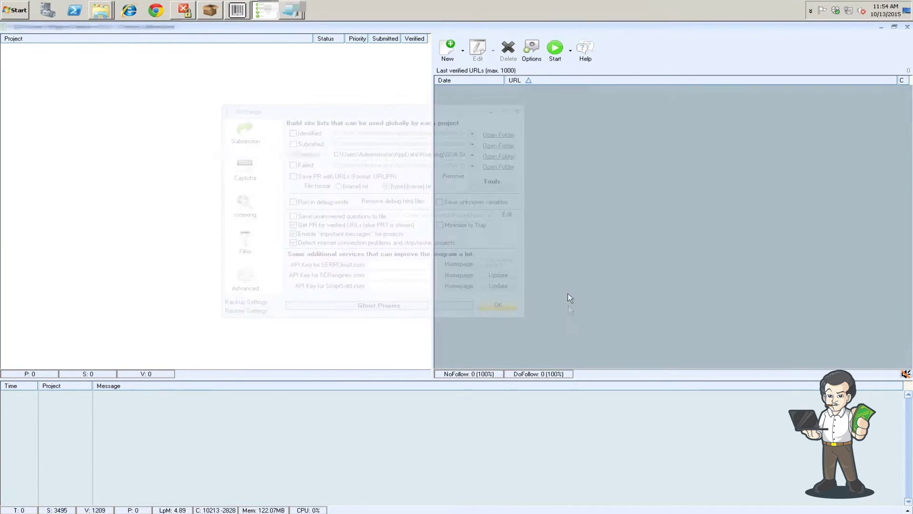
# - Create a new project and use Check None to untick every engine in Where to Submit
pyautogui.click(454, 56)
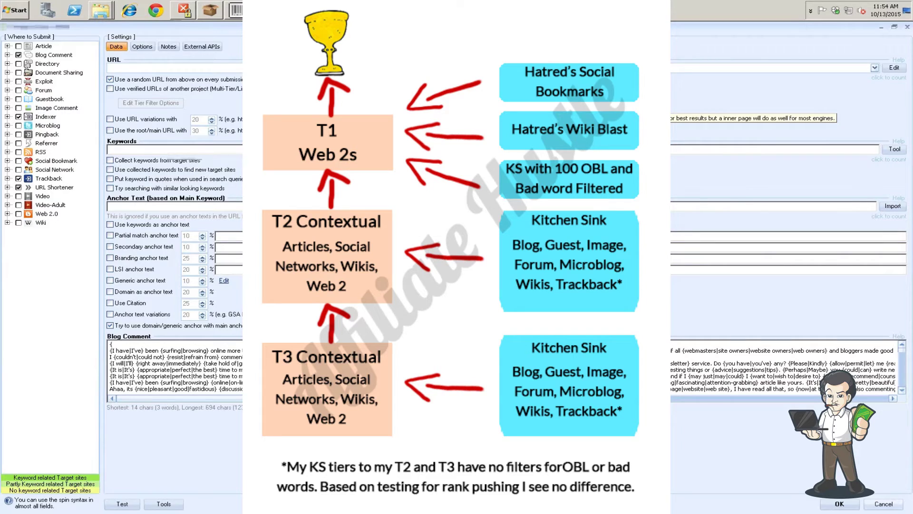
pyautogui.rightClick(74, 282)
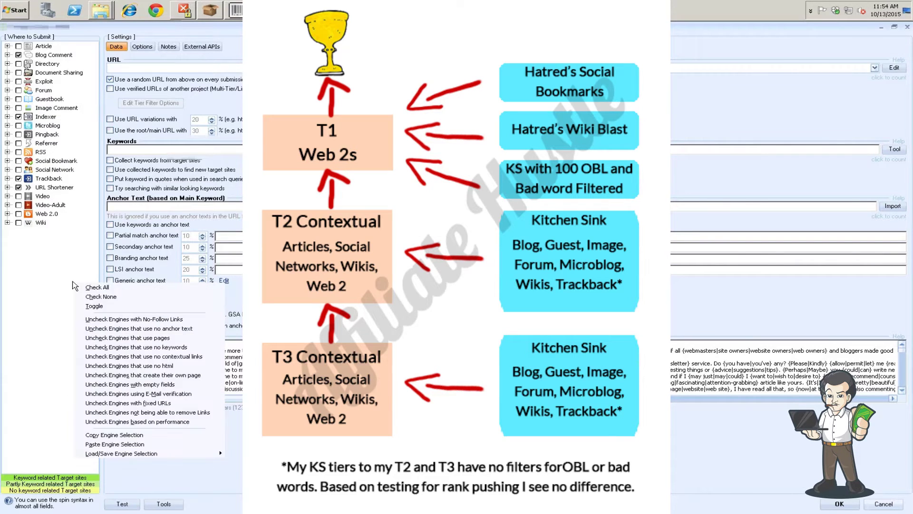
pyautogui.click(110, 296)
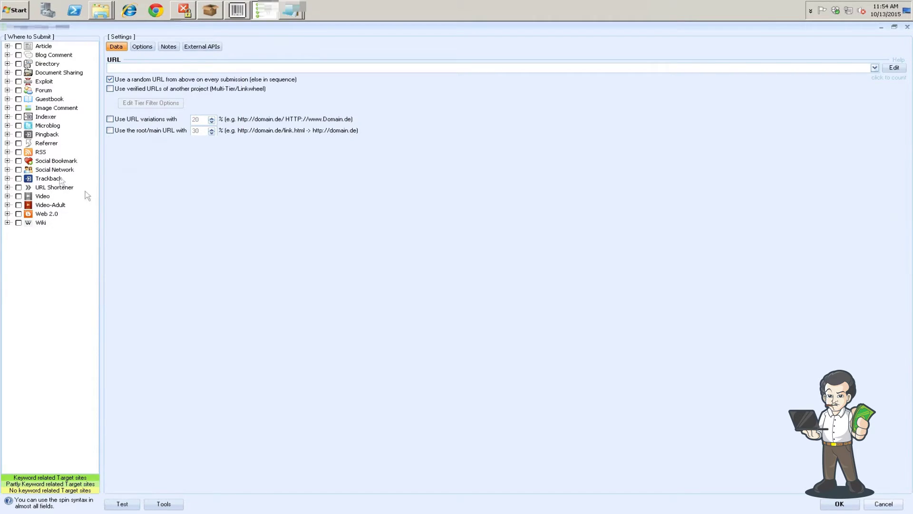
# - Tick the Article, Social Network and Wiki engine groups so they submit alongside Web 2.0
pyautogui.click(19, 46)
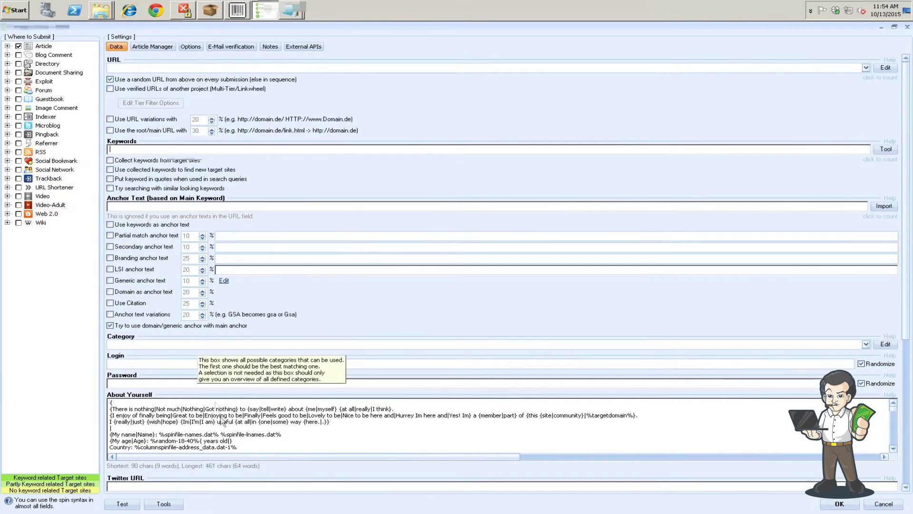
pyautogui.scroll(-5, 903, 345)
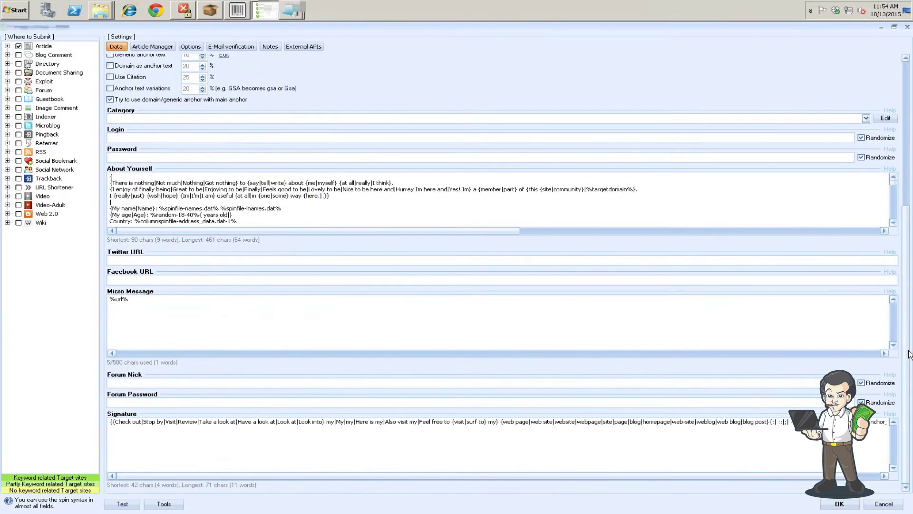
pyautogui.scroll(5, 907, 355)
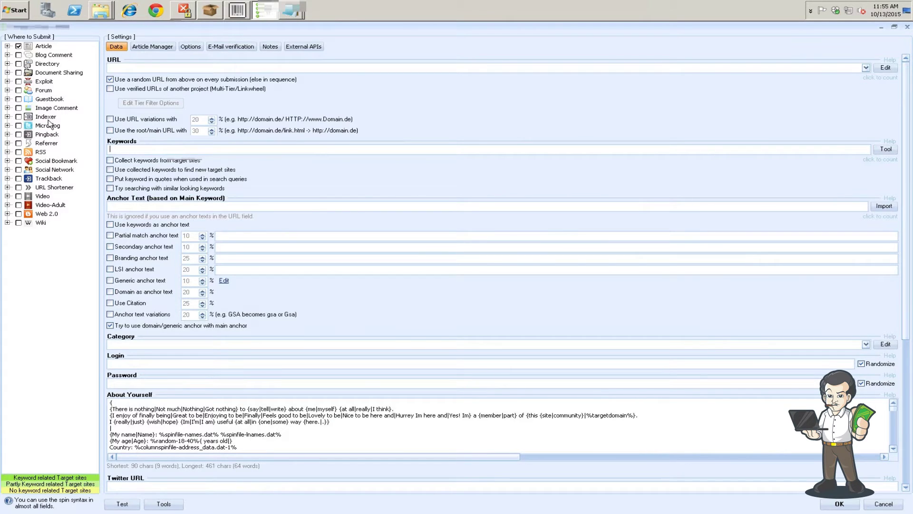
pyautogui.click(19, 169)
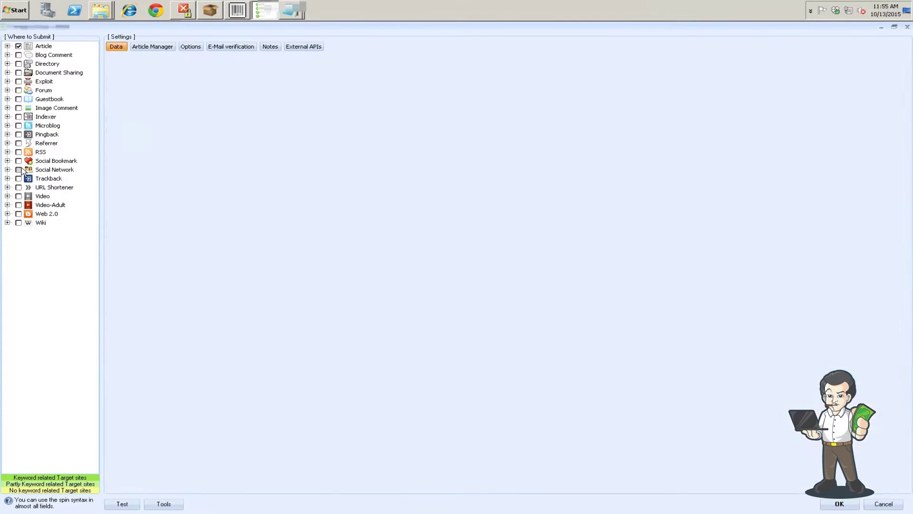
pyautogui.click(19, 223)
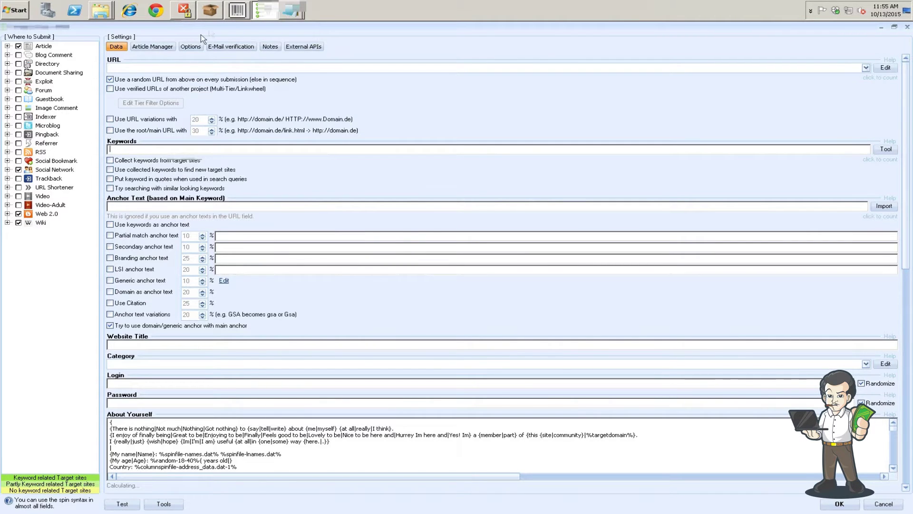
# - Copy the web 2.0 site list from Notepad and paste it into the project URLs via Edit All
pyautogui.click(292, 10)
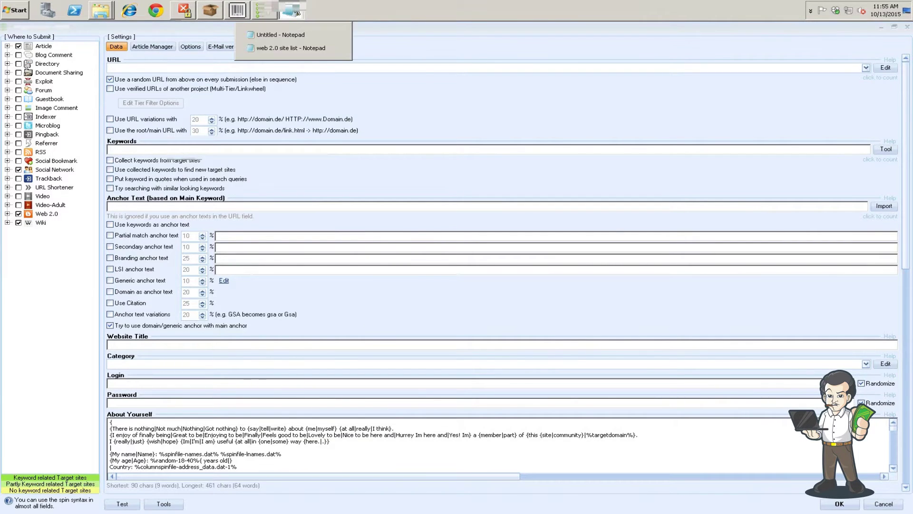
pyautogui.click(274, 49)
pyautogui.hotkey('ctrl', 'a')
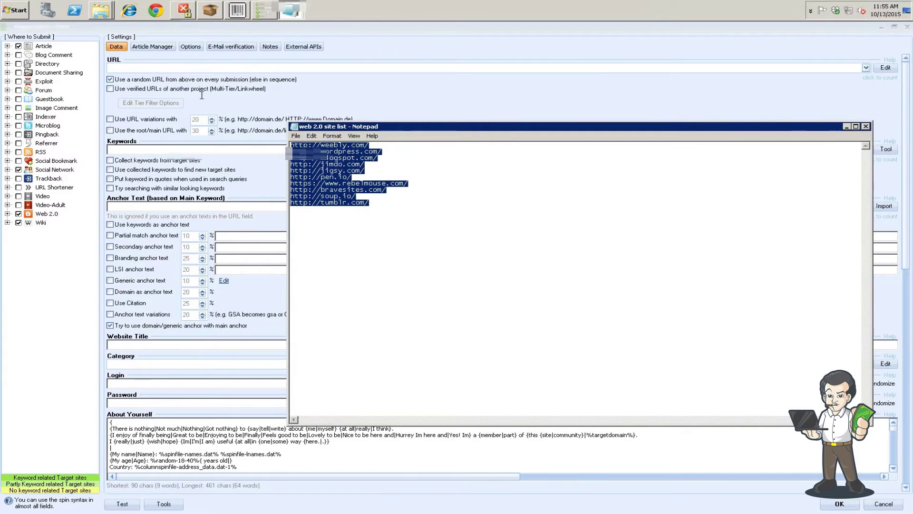
pyautogui.click(275, 69)
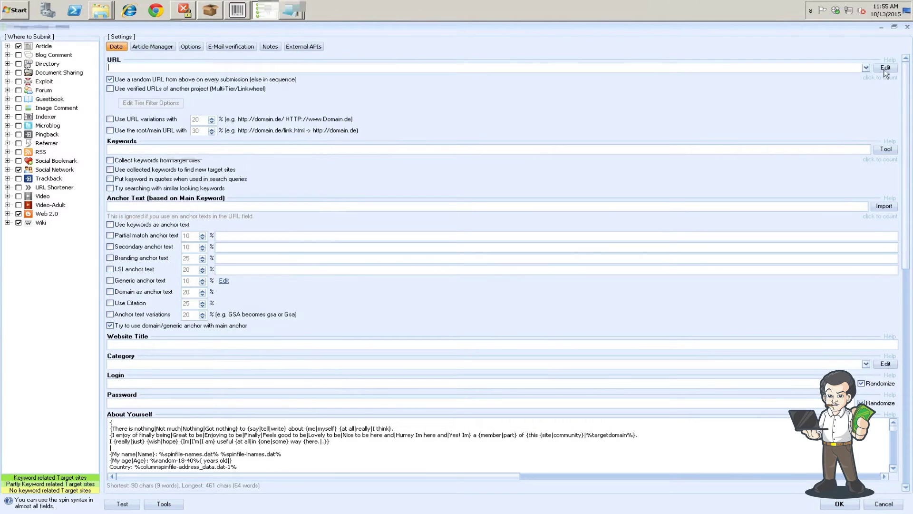
pyautogui.click(885, 70)
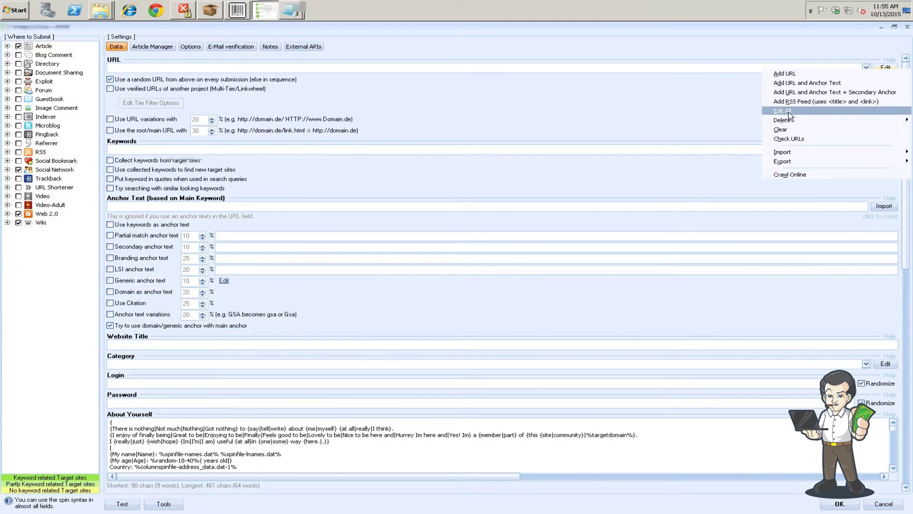
pyautogui.click(788, 112)
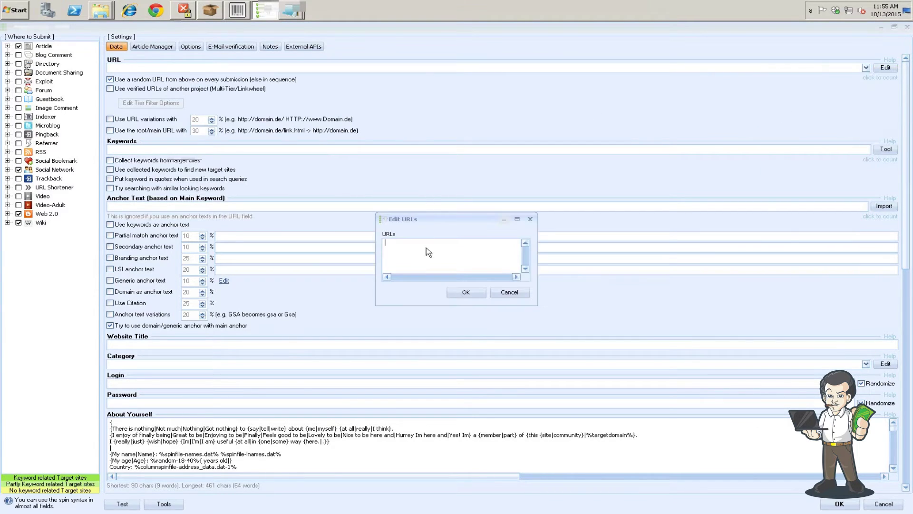
pyautogui.hotkey('ctrl', 'v')
pyautogui.click(466, 292)
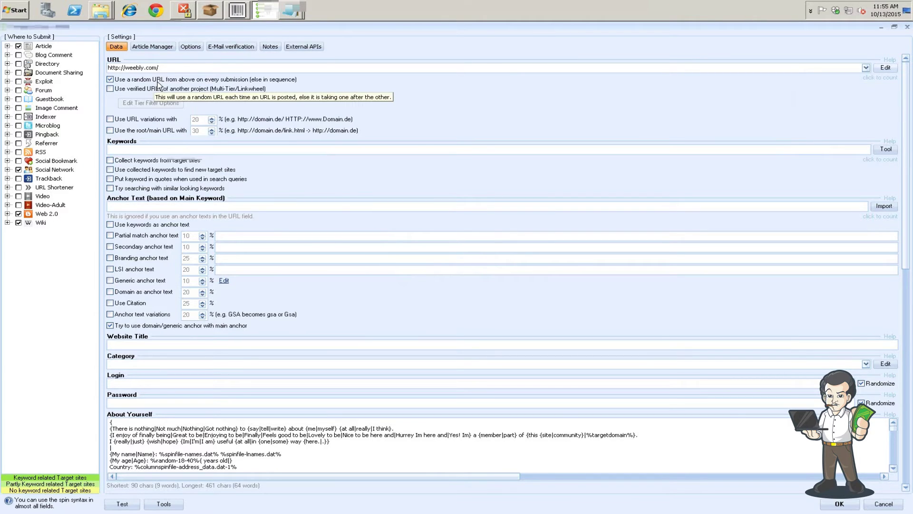
# - Check the article manager, return to Data, and bring up the Untitled Notepad with account details
pyautogui.click(155, 48)
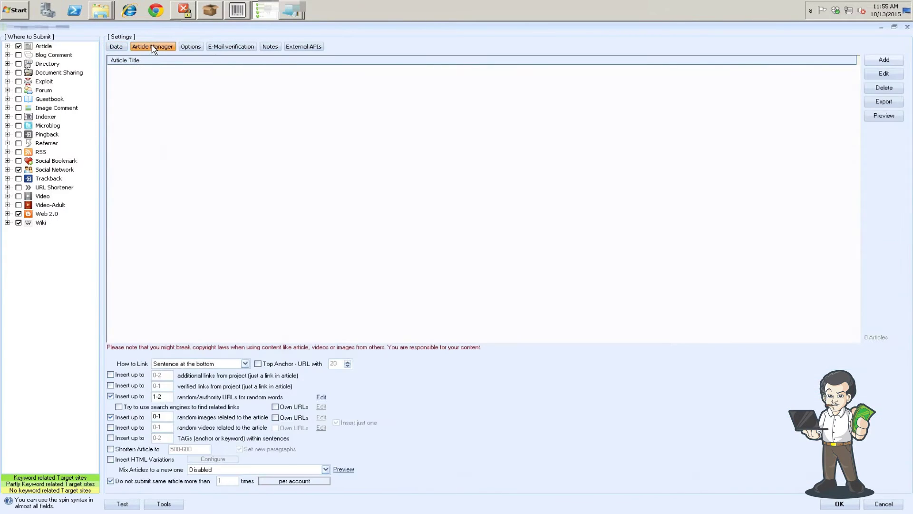
pyautogui.click(117, 49)
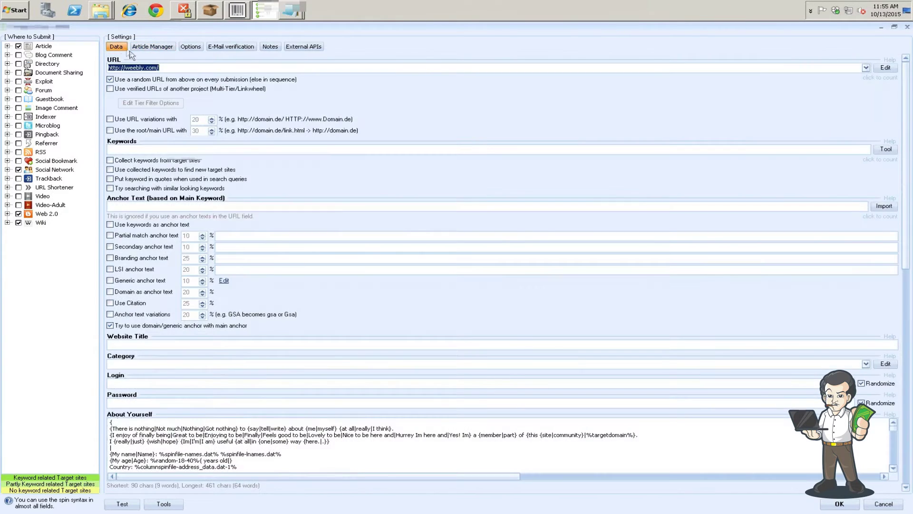
pyautogui.click(296, 13)
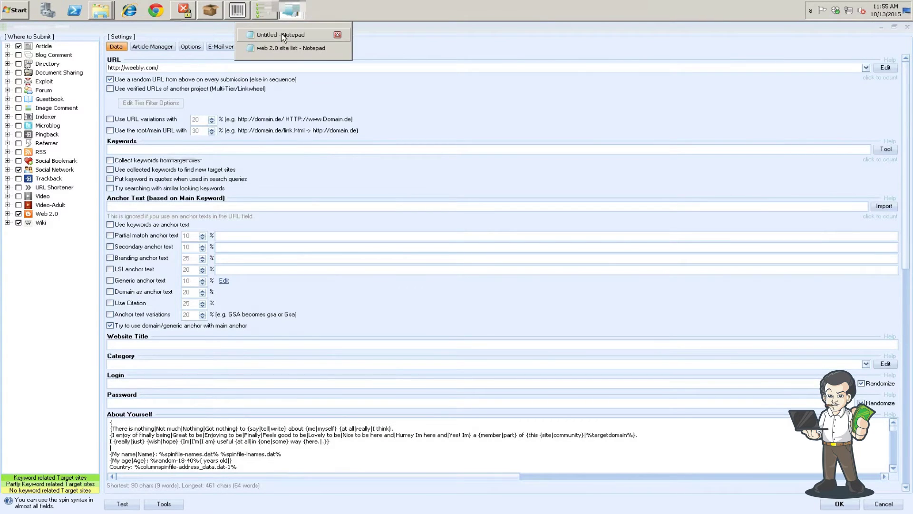
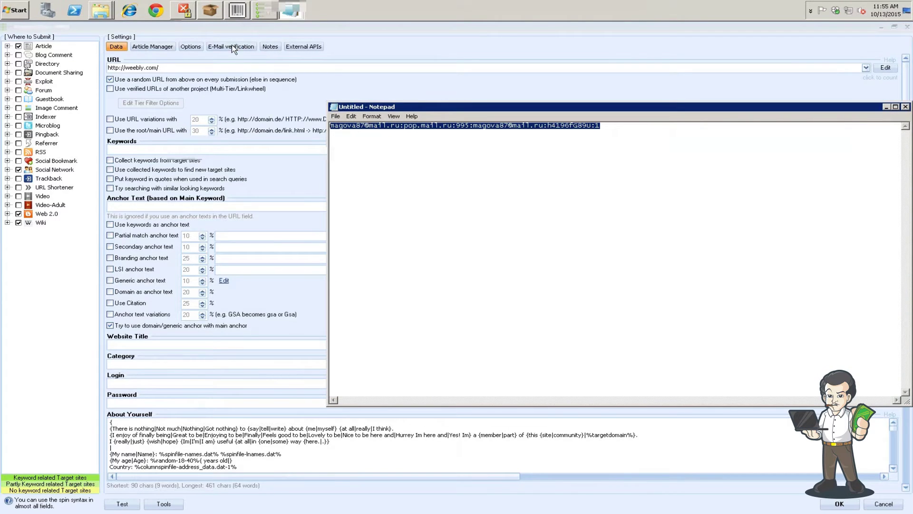
# - Replace all verification e-mails with one POP3 account imported from clipboard, waiting 900 seconds between logins
pyautogui.click(233, 48)
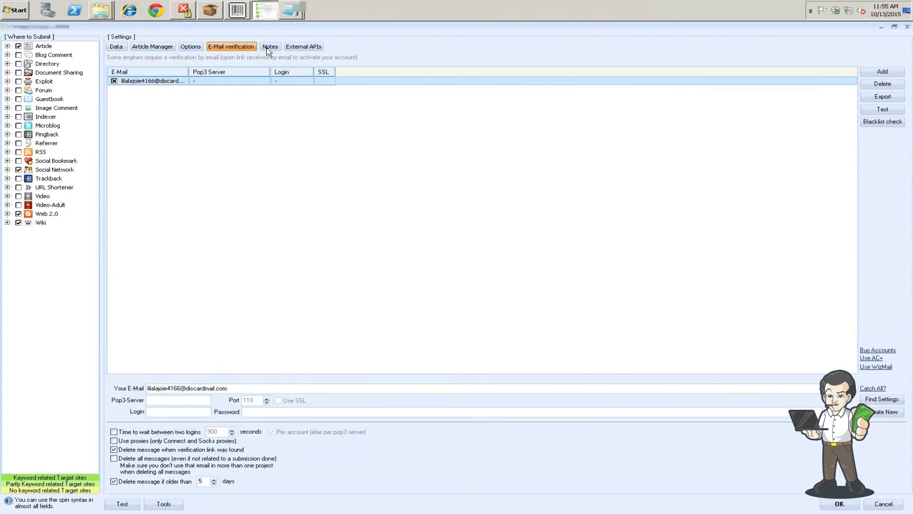
pyautogui.click(879, 84)
pyautogui.click(846, 90)
pyautogui.click(883, 71)
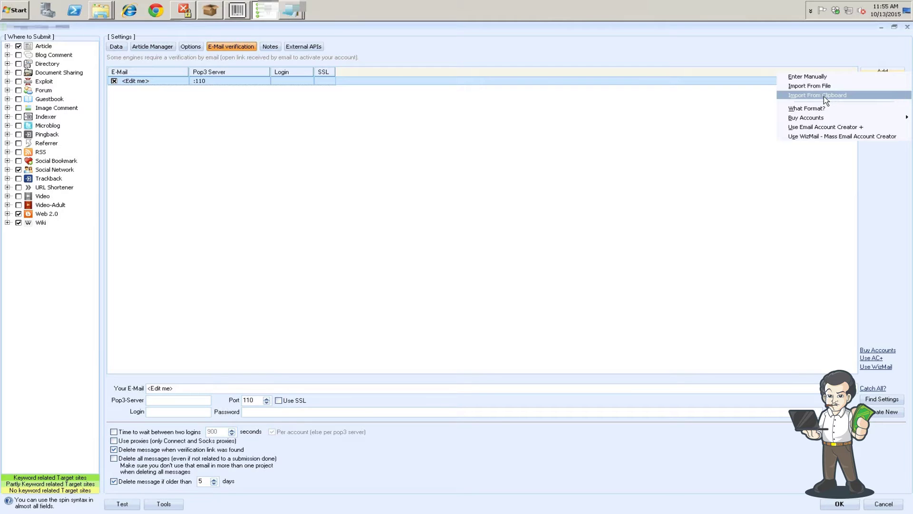
pyautogui.click(824, 96)
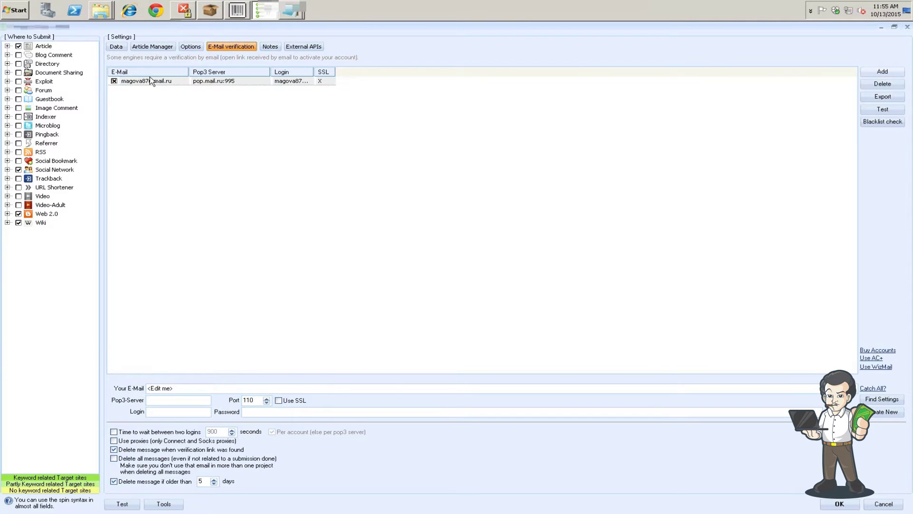
pyautogui.click(115, 432)
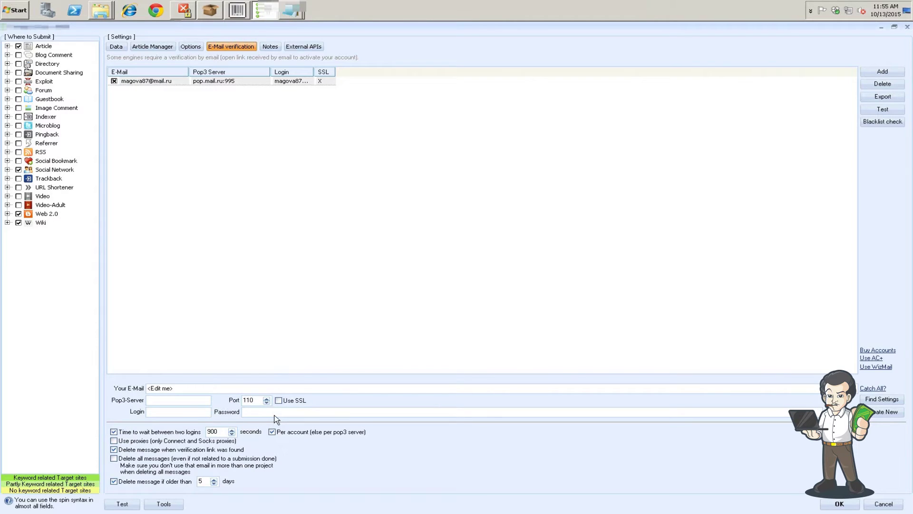
pyautogui.click(119, 49)
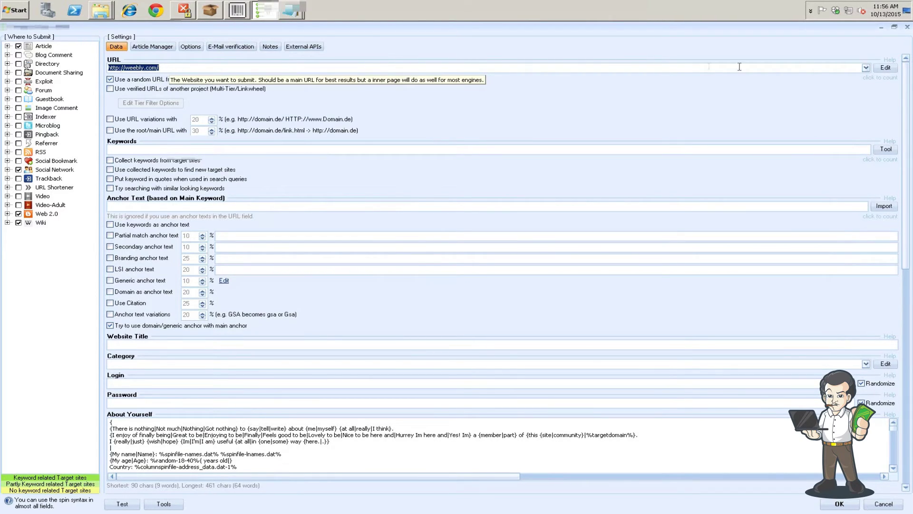
# - Check the target URL list, then enable URL variations at 20%
pyautogui.click(886, 67)
pyautogui.click(780, 110)
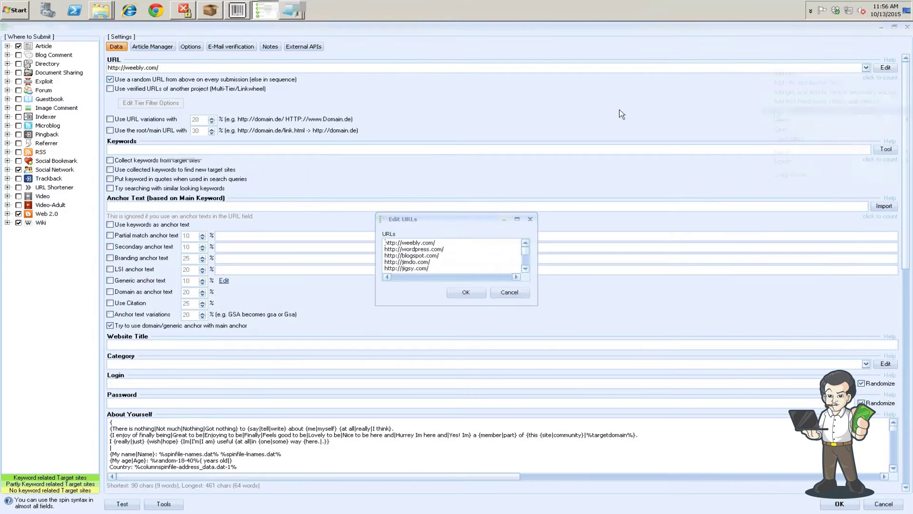
pyautogui.click(531, 219)
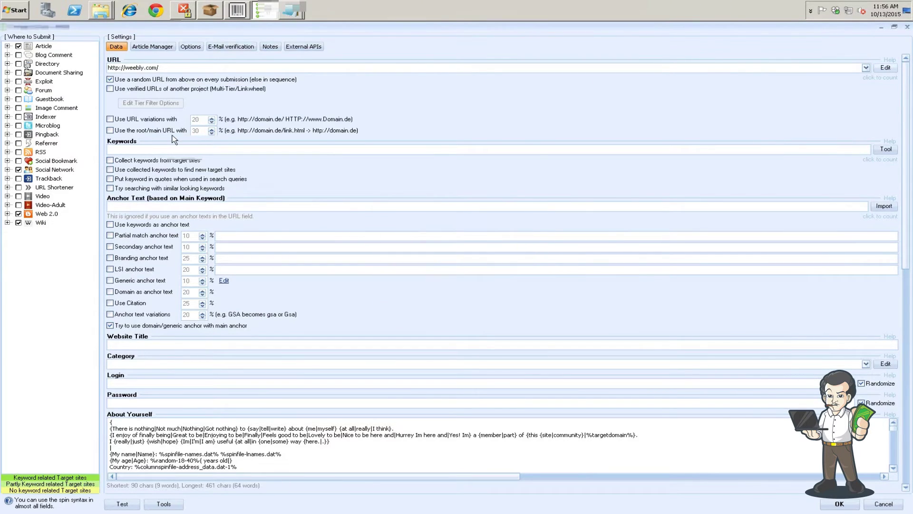
pyautogui.click(148, 121)
# - Try importing keywords from the top100ksearchedkeywords_split_1 UTF-8 file, which is not found
pyautogui.click(886, 149)
pyautogui.click(457, 175)
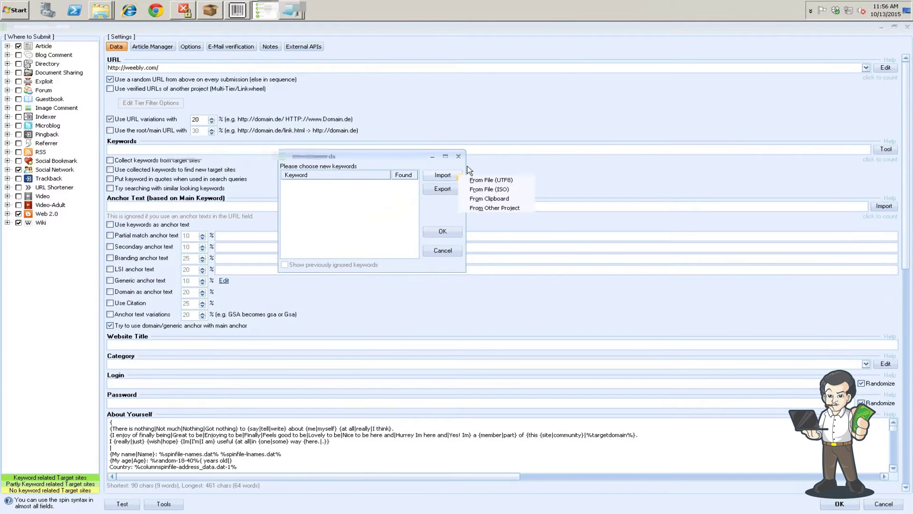
pyautogui.click(490, 181)
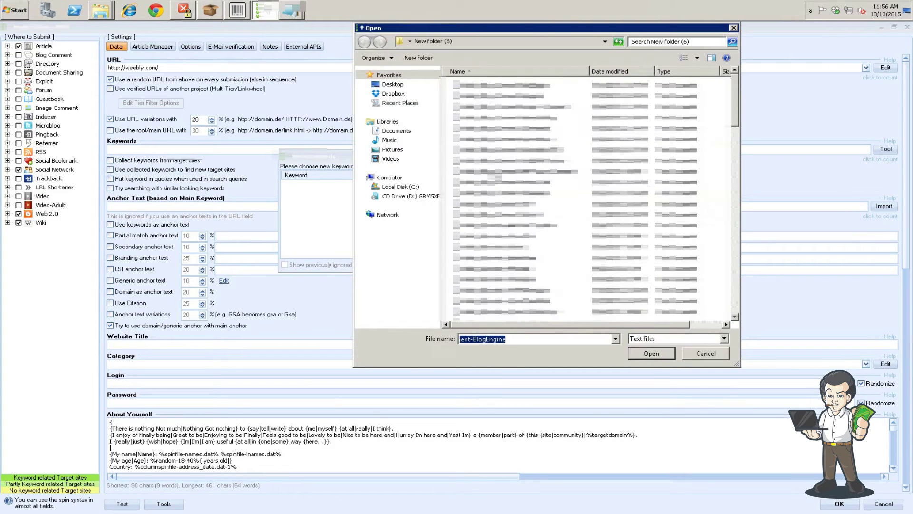
pyautogui.click(393, 94)
pyautogui.scroll(-5, 737, 202)
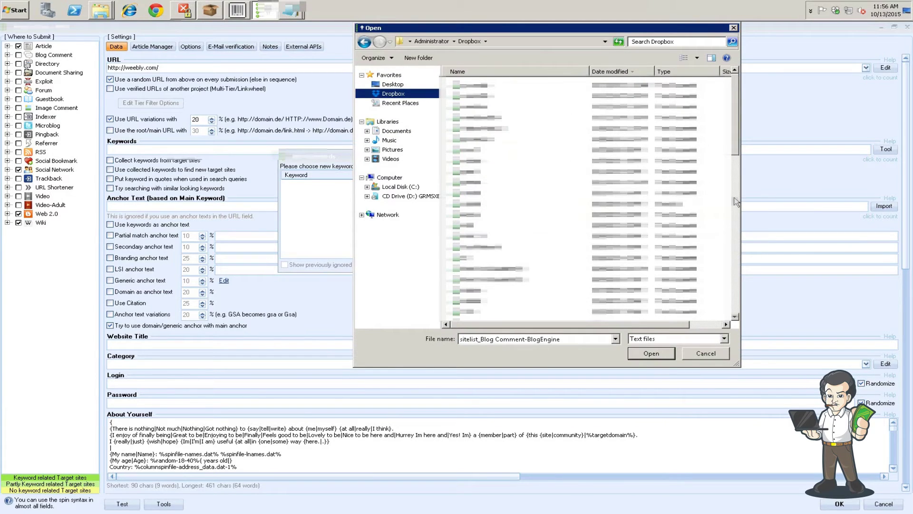
pyautogui.moveTo(738, 211); pyautogui.dragTo(754, 300)
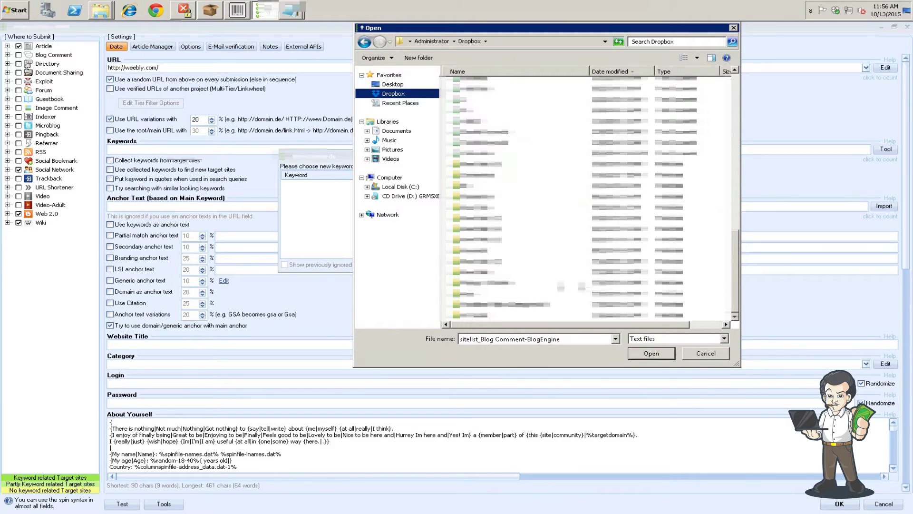
pyautogui.moveTo(739, 224); pyautogui.dragTo(746, 144)
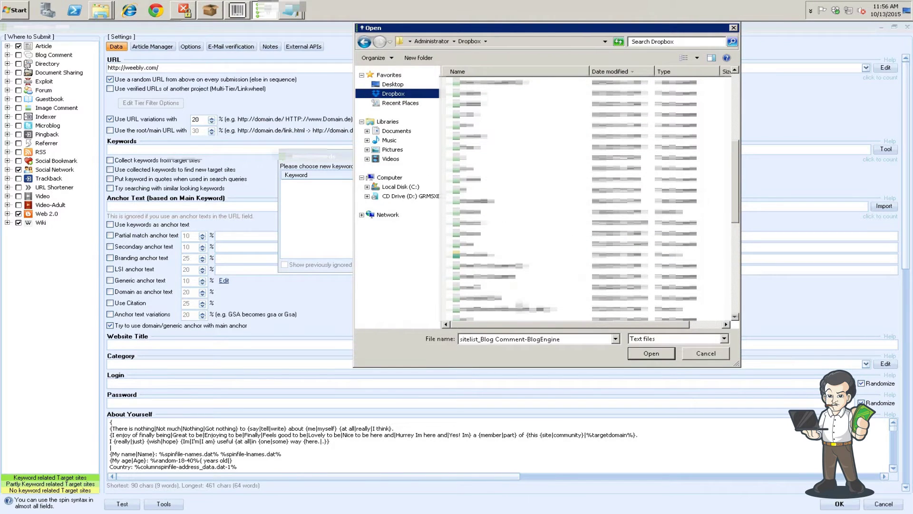
pyautogui.click(519, 309)
pyautogui.click(650, 354)
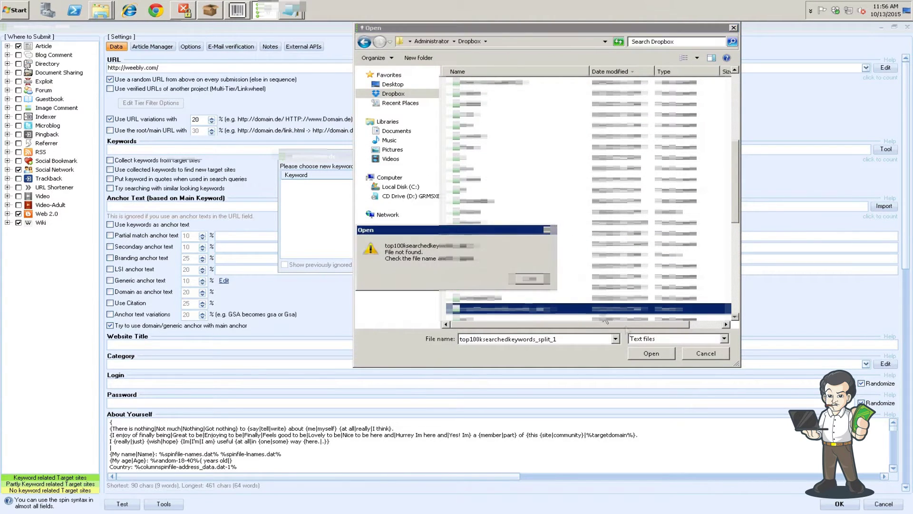
pyautogui.click(544, 281)
# - Load the top100ksearchedkeywords file from the keywords folder into the Keywords field
pyautogui.moveTo(751, 157); pyautogui.dragTo(746, 83)
pyautogui.scroll(-10, 504, 238)
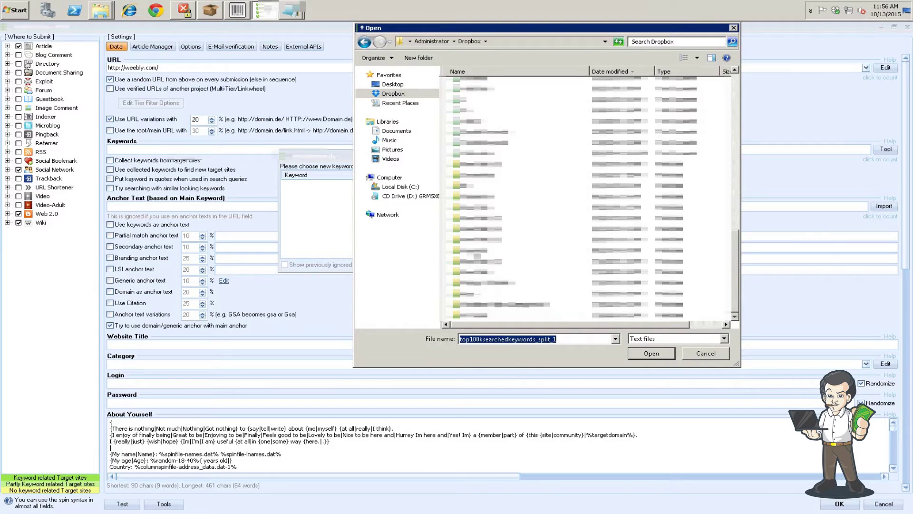
pyautogui.click(476, 252)
pyautogui.click(643, 352)
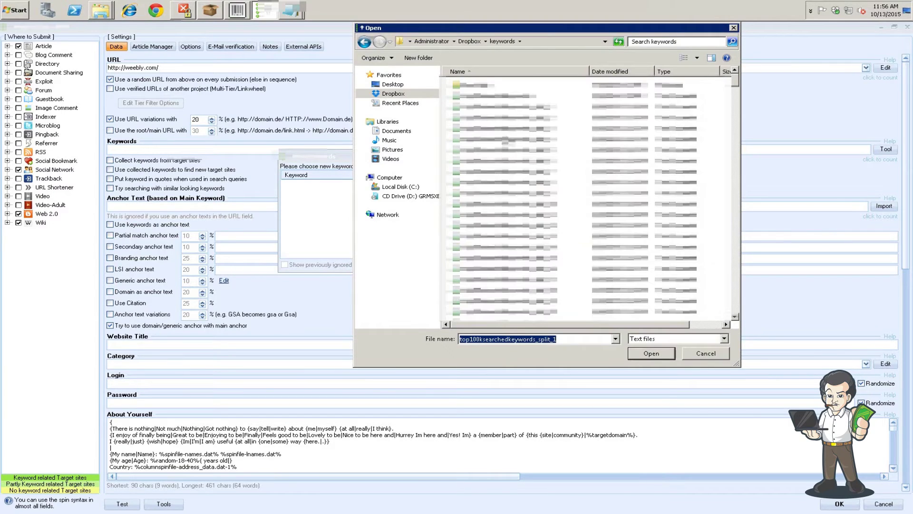
pyautogui.click(501, 96)
pyautogui.click(640, 353)
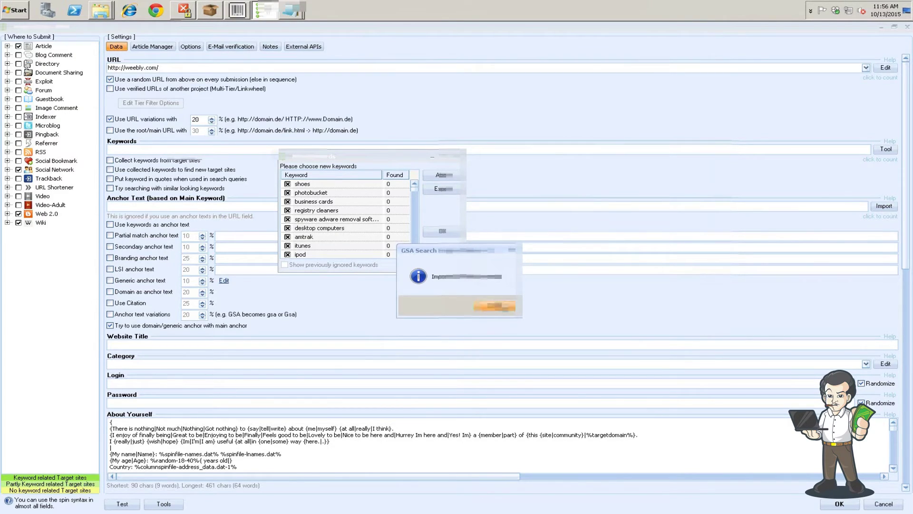
pyautogui.press('Return')
pyautogui.click(442, 231)
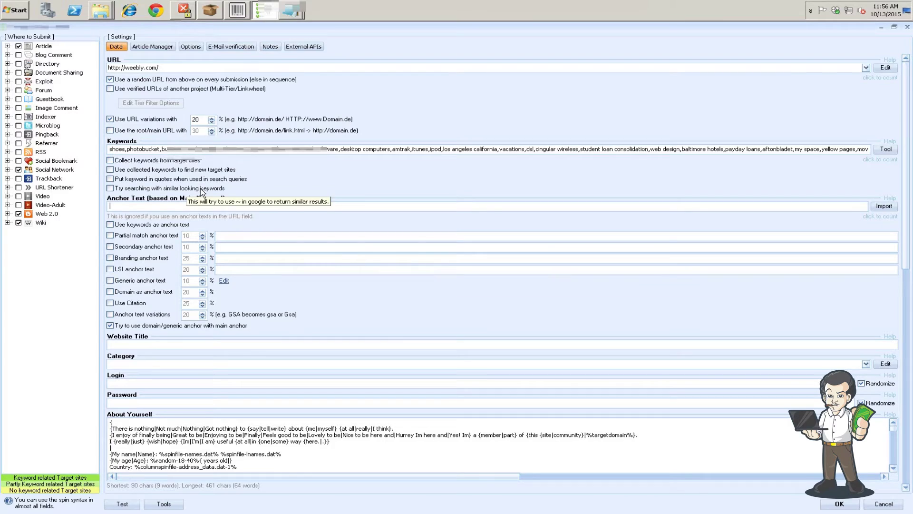
# - Set the main anchor text to {weight loss}
pyautogui.write('{we')
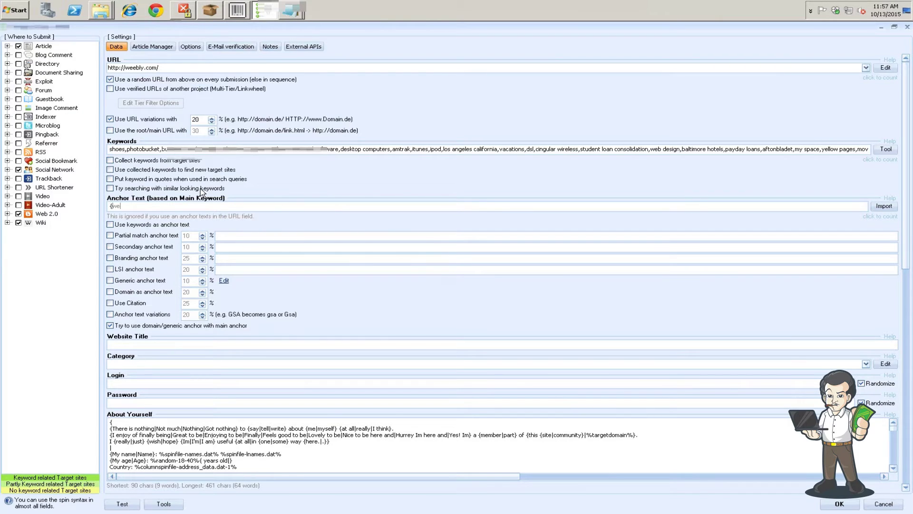
pyautogui.write('ight loss|how to lose weight')
pyautogui.press('BackSpace')
pyautogui.press('BackSpace')
pyautogui.press('BackSpace')
pyautogui.press('BackSpace')
pyautogui.press('BackSpace')
pyautogui.press('BackSpace')
pyautogui.press('BackSpace')
pyautogui.press('BackSpace')
pyautogui.press('BackSpace')
pyautogui.press('BackSpace')
pyautogui.press('BackSpace')
pyautogui.press('BackSpace')
pyautogui.press('BackSpace')
pyautogui.press('BackSpace')
pyautogui.press('BackSpace')
pyautogui.press('BackSpace')
pyautogui.write('}')
# - Enable partial match anchors with {how to lose weight|weight loss methods}
pyautogui.press('BackSpace')
pyautogui.write('ss}')
pyautogui.click(182, 235)
pyautogui.click(242, 235)
pyautogui.write('{how to lose weight|weight lko')
# - Enable branding anchors at 20% with 'Lose Yourself' phrases, and enable anchor text variations
pyautogui.press('BackSpace')
pyautogui.write('oss ')
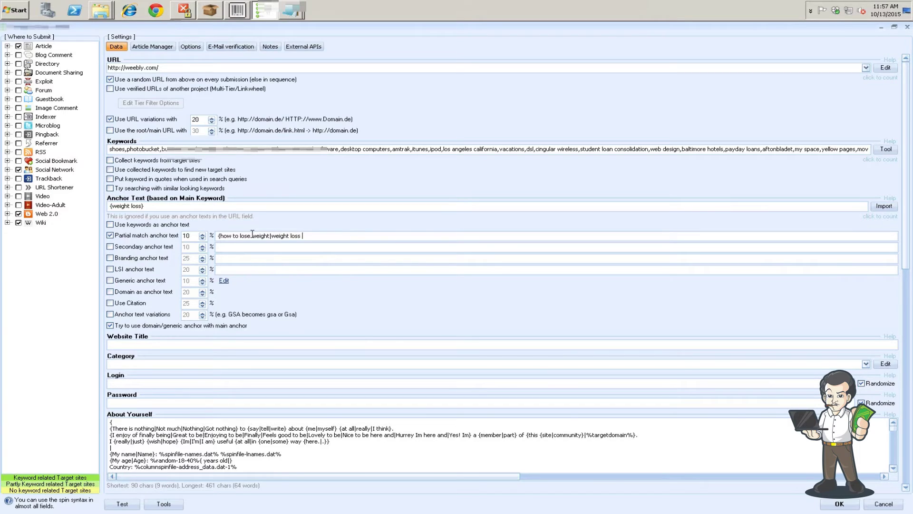
pyautogui.write('methods}')
pyautogui.click(110, 258)
pyautogui.click(236, 258)
pyautogui.press('BackSpace')
pyautogui.press('BackSpace')
pyautogui.press('BackSpace')
pyautogui.press('BackSpace')
pyautogui.press('BackSpace')
pyautogui.press('BackSpace')
pyautogui.press('BackSpace')
pyautogui.press('BackSpace')
pyautogui.press('BackSpace')
pyautogui.press('BackSpace')
pyautogui.write('Lose Yourself|LoseYourself|LY}')
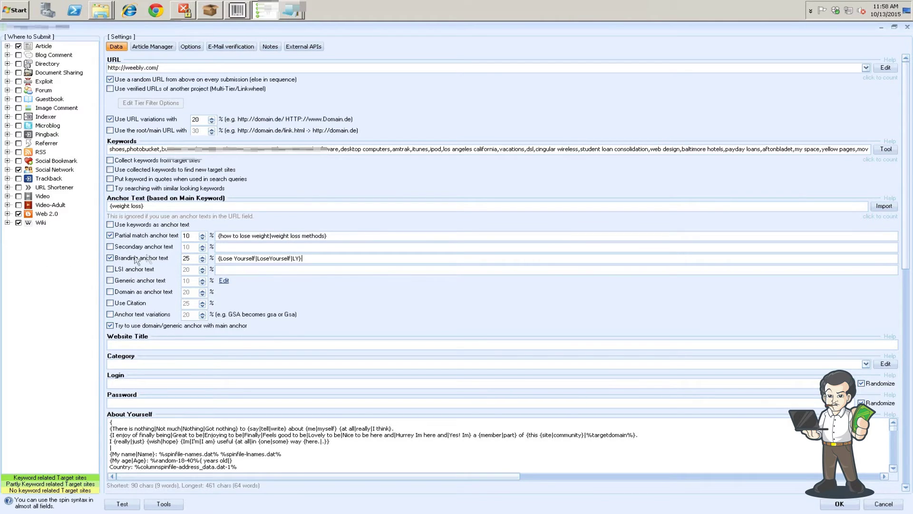
pyautogui.click(188, 258)
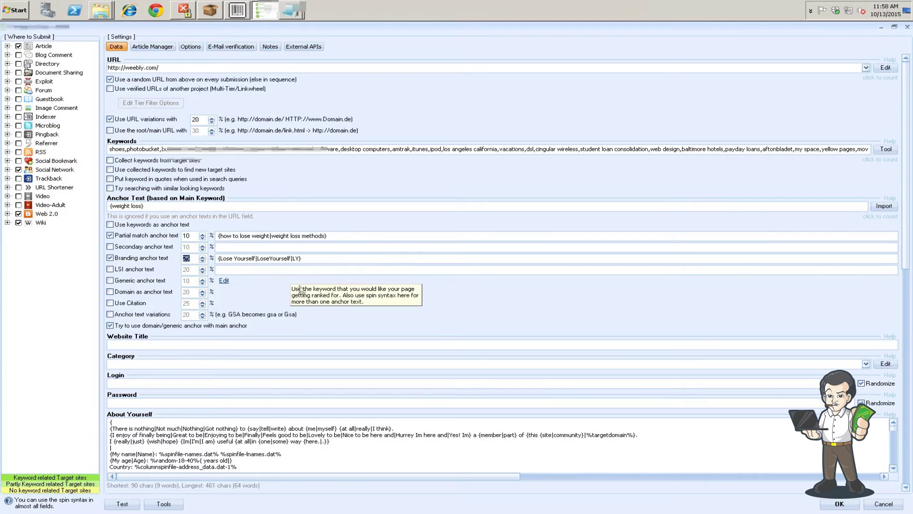
pyautogui.write('0')
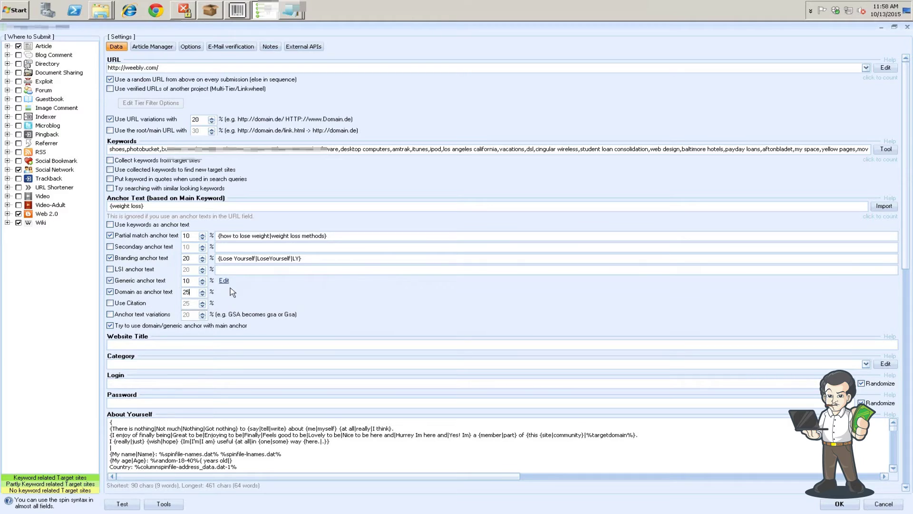
pyautogui.click(167, 315)
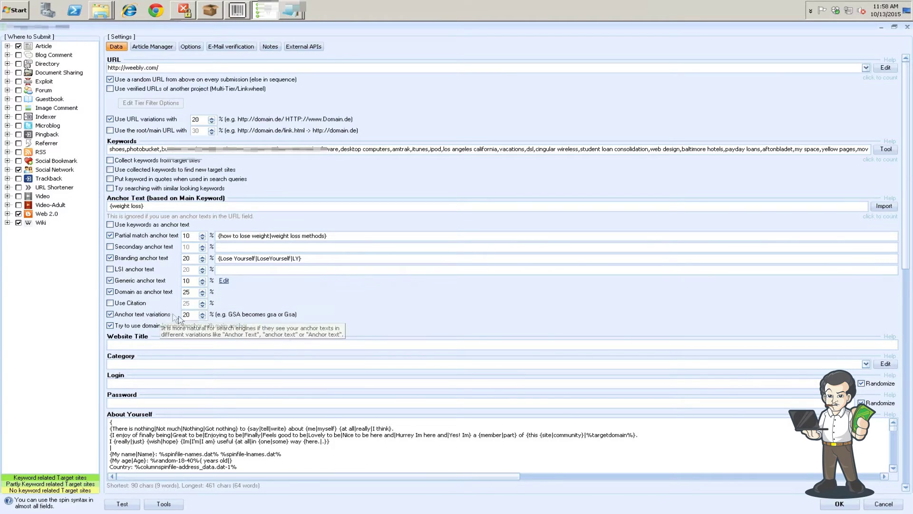
pyautogui.click(153, 343)
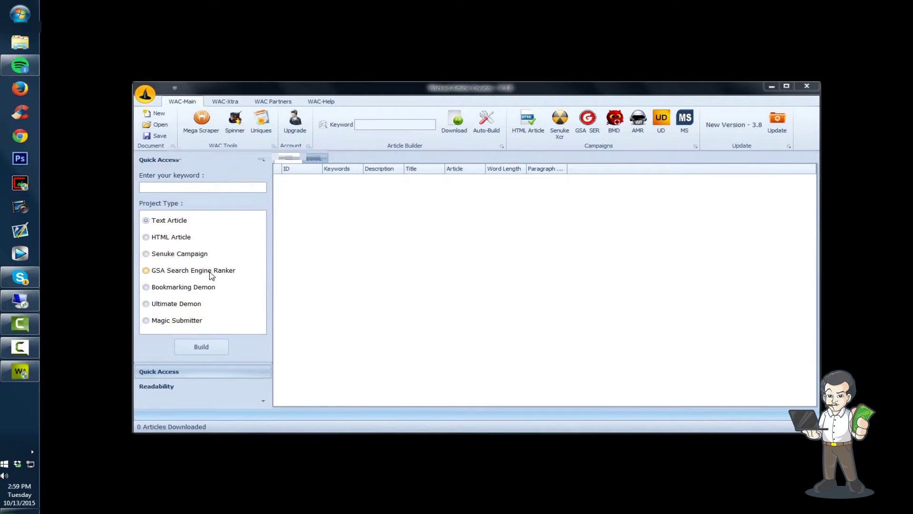
# - Build a GSA Search Engine Ranker project for the keyword 'weight loss' in Wicked Article Creator
pyautogui.click(210, 273)
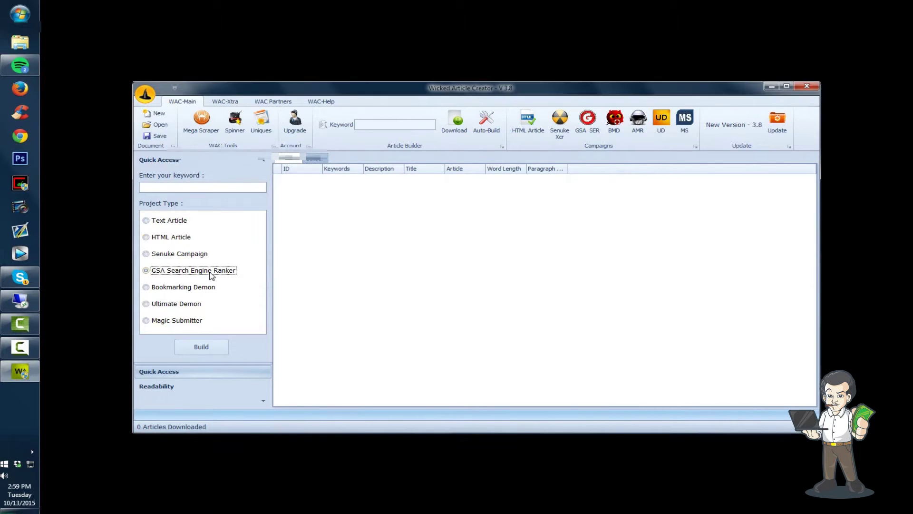
pyautogui.hotkey('shift', 'Tab')
pyautogui.write('weight loss')
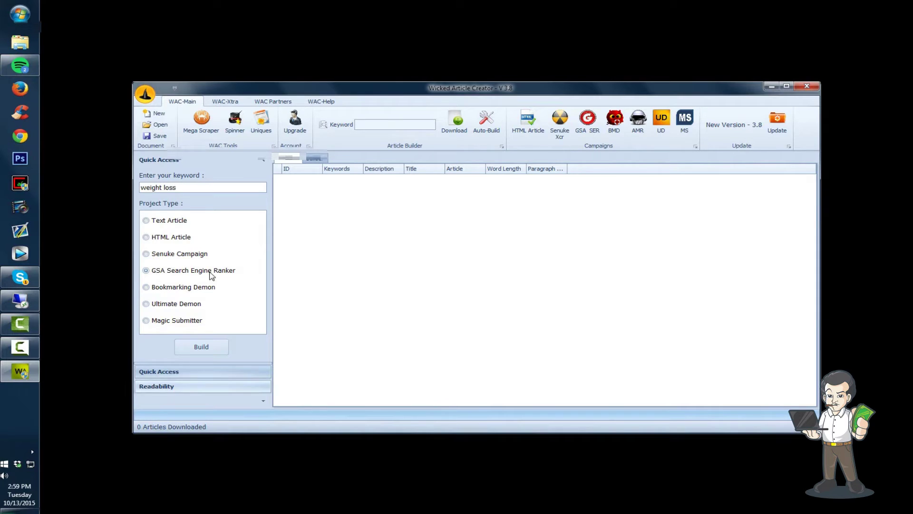
pyautogui.press('Return')
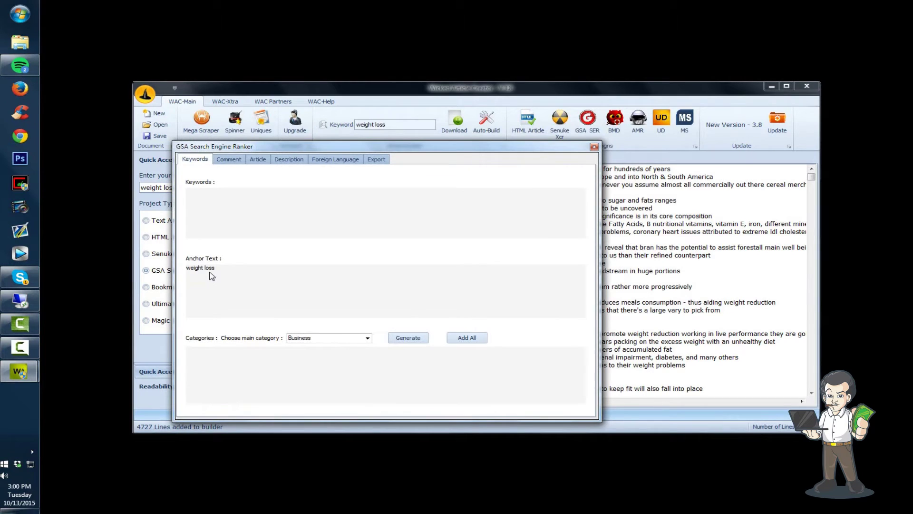
# - Clear the anchor text box and start exporting the content to a file
pyautogui.click(212, 276)
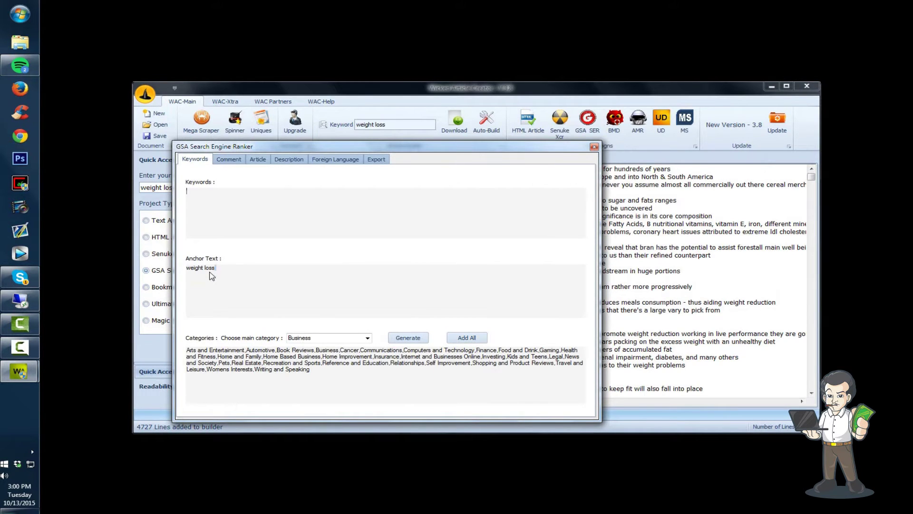
pyautogui.hotkey('ctrl', 'a')
pyautogui.press('Delete')
pyautogui.hotkey('ctrl', 'Tab')
pyautogui.hotkey('ctrl', 'Tab')
pyautogui.hotkey('ctrl', 'Tab')
pyautogui.hotkey('ctrl', 'Tab')
pyautogui.hotkey('ctrl', 'Tab')
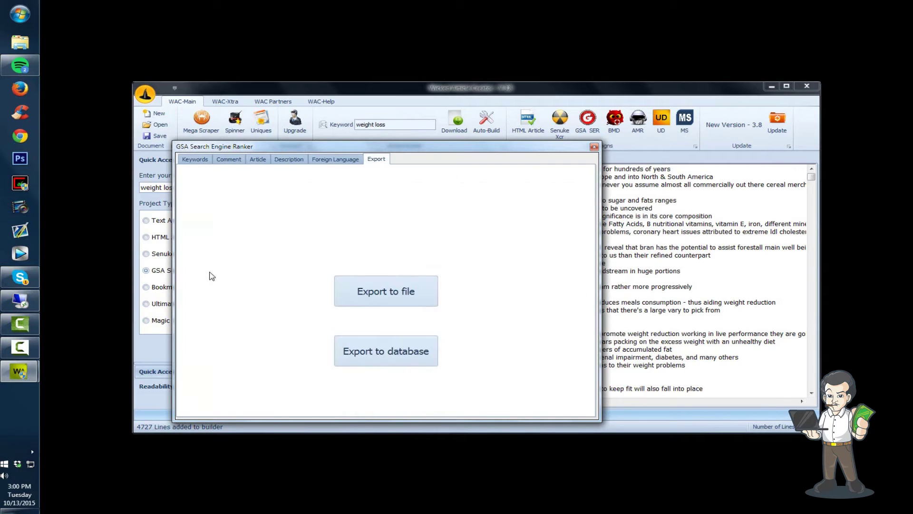
pyautogui.hotkey('ctrl', 'shift', 'Tab')
pyautogui.hotkey('ctrl', 'Tab')
pyautogui.press('Return')
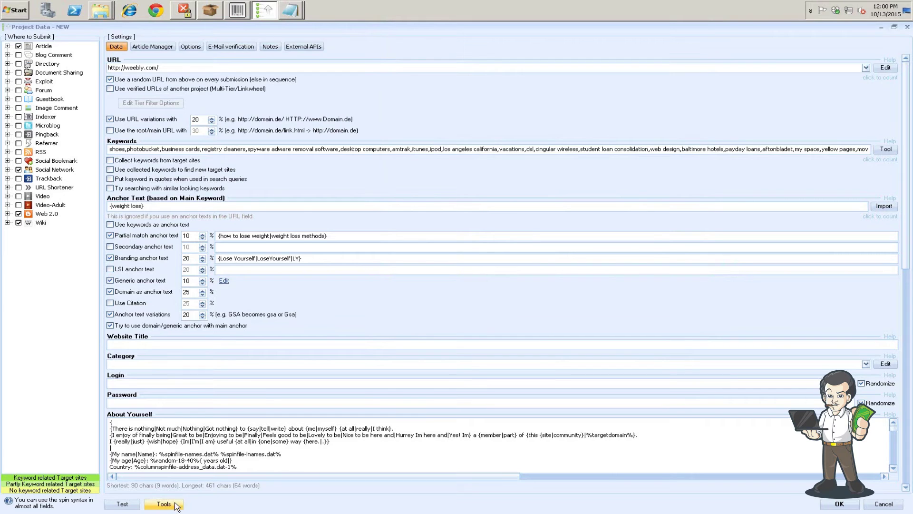
# - Import data fields from the exported file on the Desktop
pyautogui.click(175, 504)
pyautogui.moveTo(223, 428)
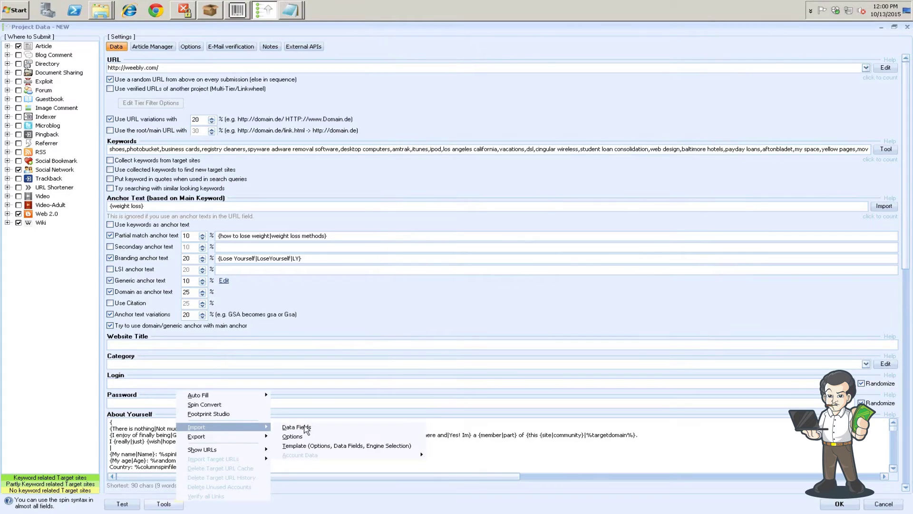
pyautogui.click(297, 428)
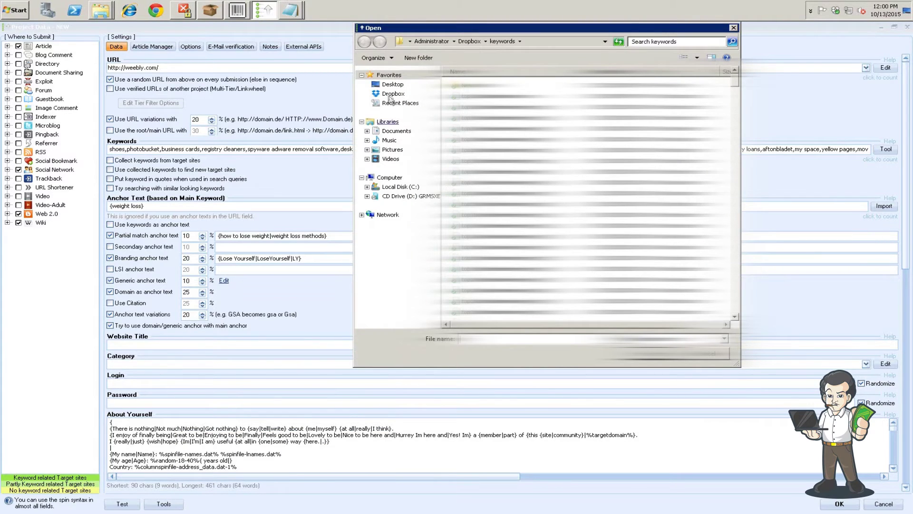
pyautogui.click(384, 86)
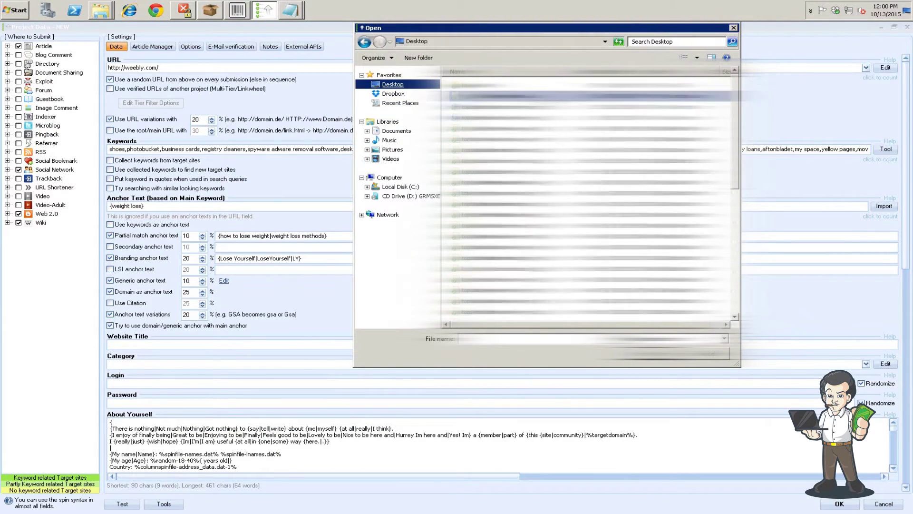
pyautogui.scroll(-10, 735, 273)
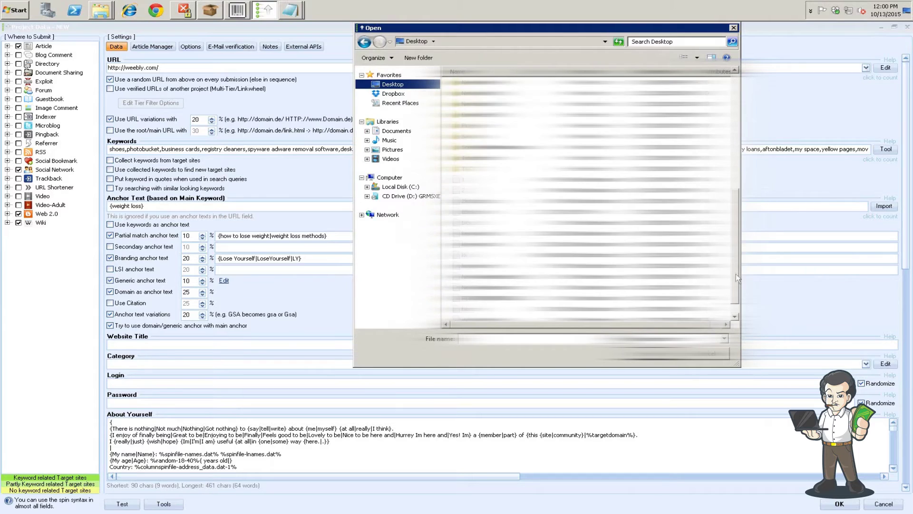
pyautogui.click(590, 315)
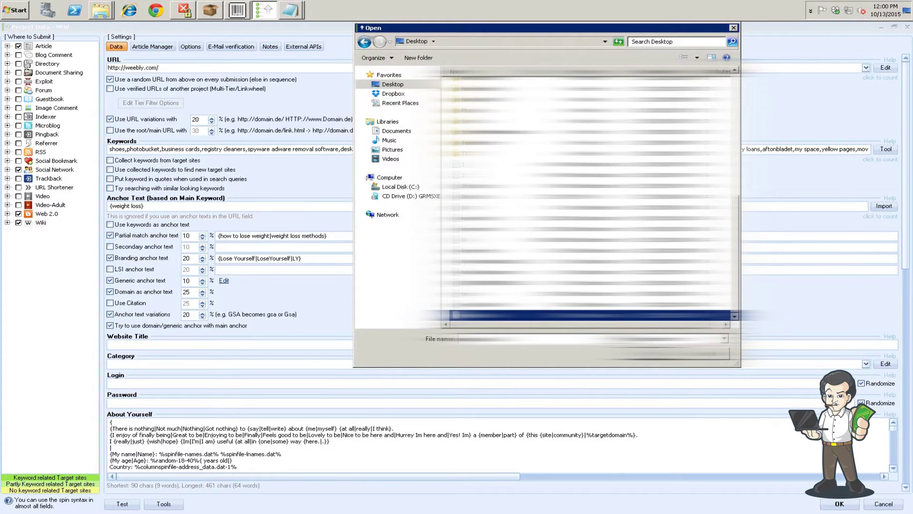
pyautogui.click(649, 356)
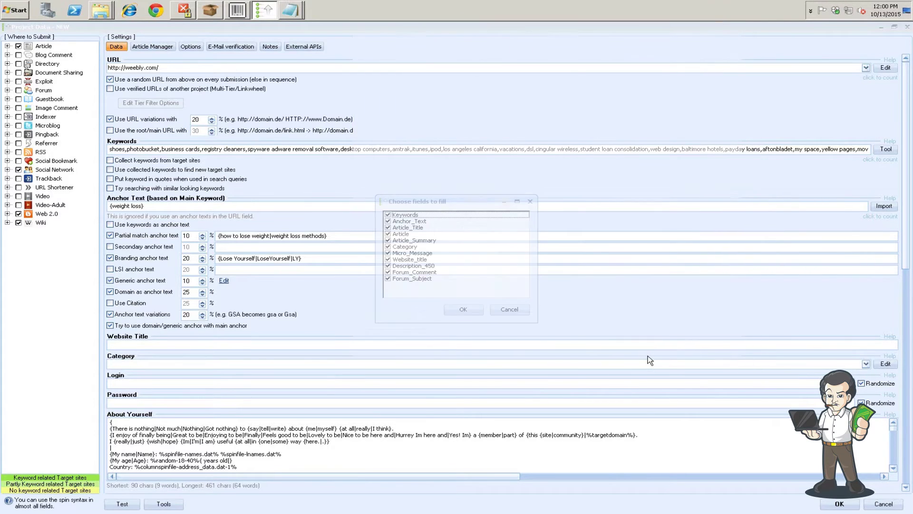
# - Exclude Keywords and Anchor_Text from the import and confirm the remaining fields
pyautogui.click(388, 214)
pyautogui.click(387, 222)
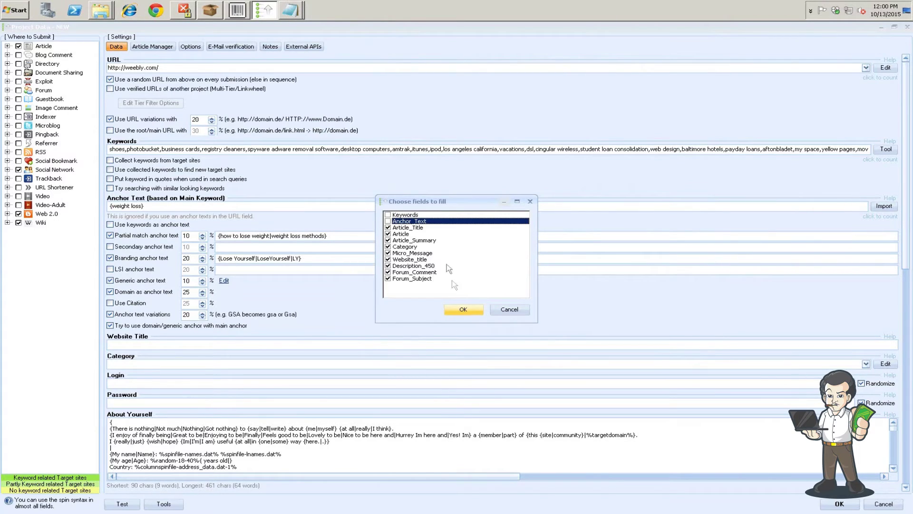
pyautogui.click(463, 310)
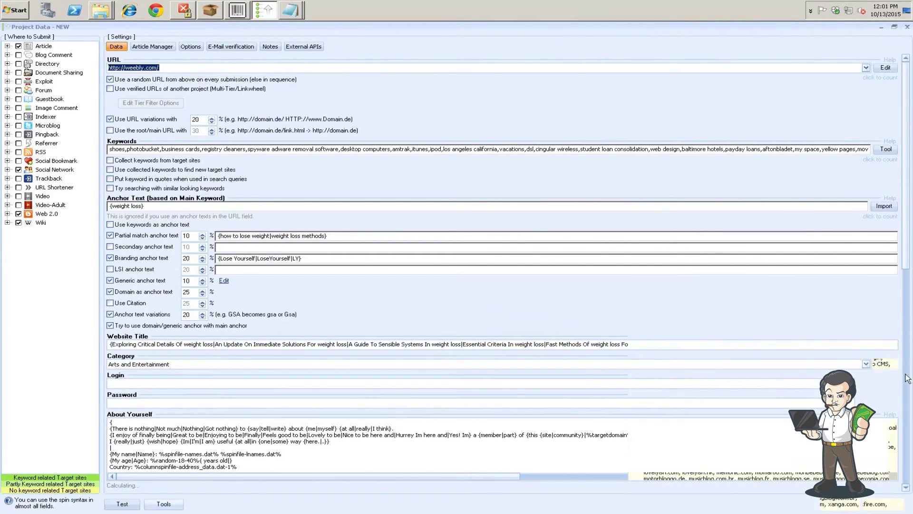
pyautogui.scroll(-10, 905, 332)
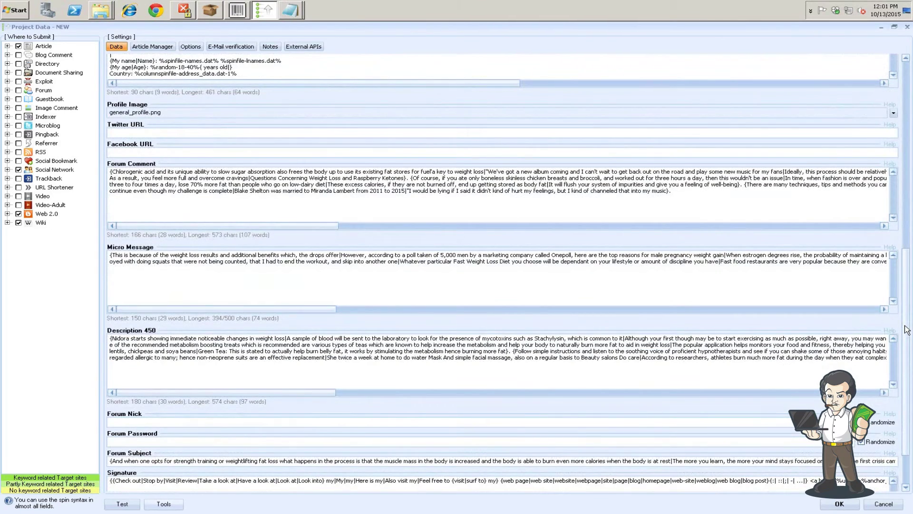
pyautogui.moveTo(905, 332)
pyautogui.mouseDown()
pyautogui.moveTo(908, 361)
pyautogui.moveTo(907, 146)
pyautogui.mouseUp()
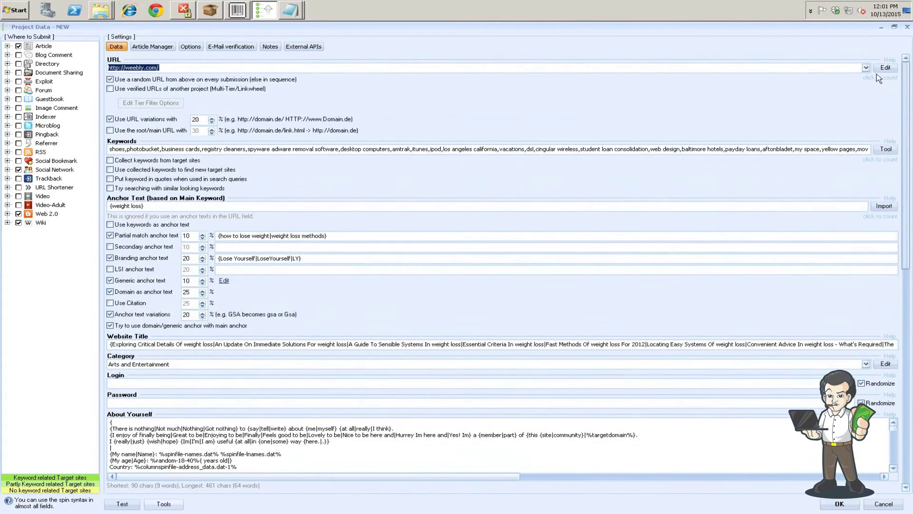
pyautogui.click(162, 47)
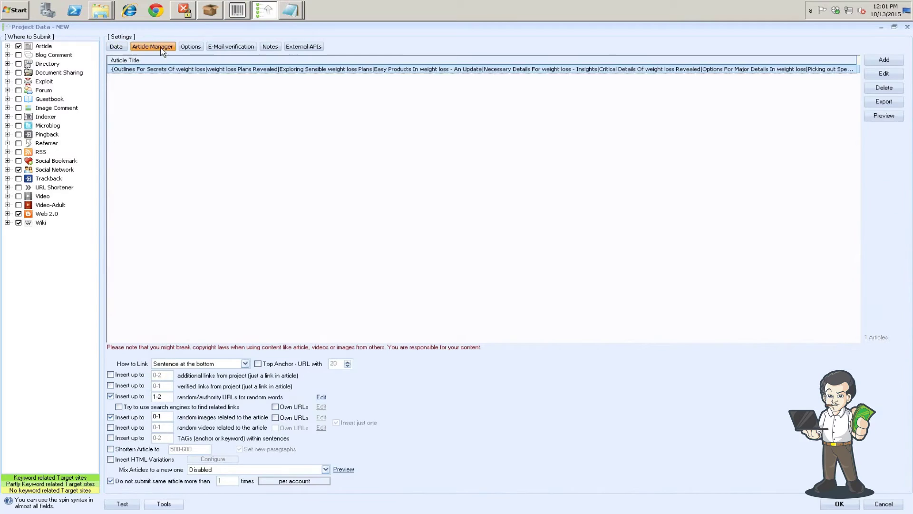
# - Link articles with just a link at a random location and turn off random authority URLs
pyautogui.click(193, 364)
pyautogui.click(190, 386)
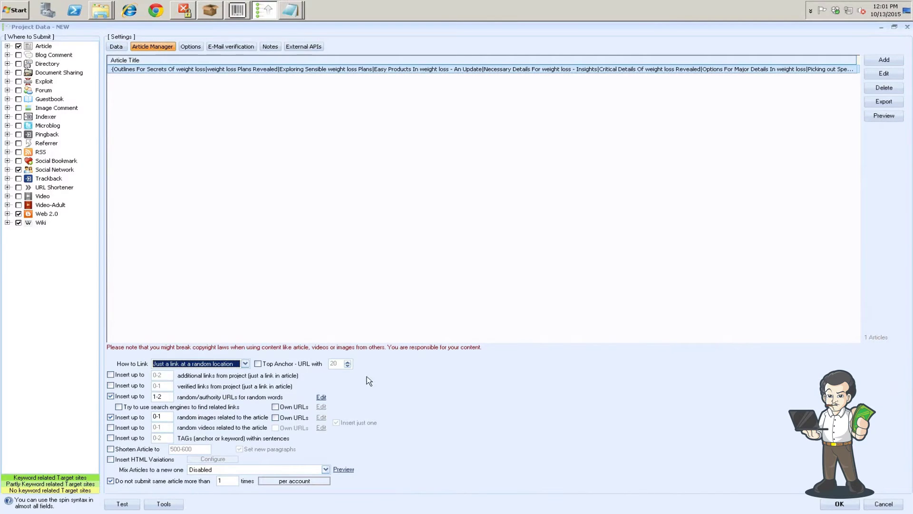
pyautogui.click(129, 401)
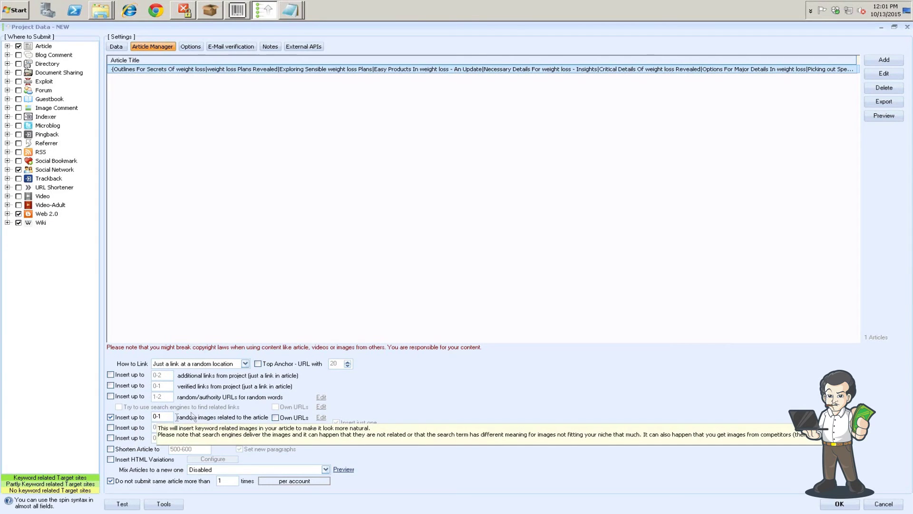
pyautogui.click(191, 47)
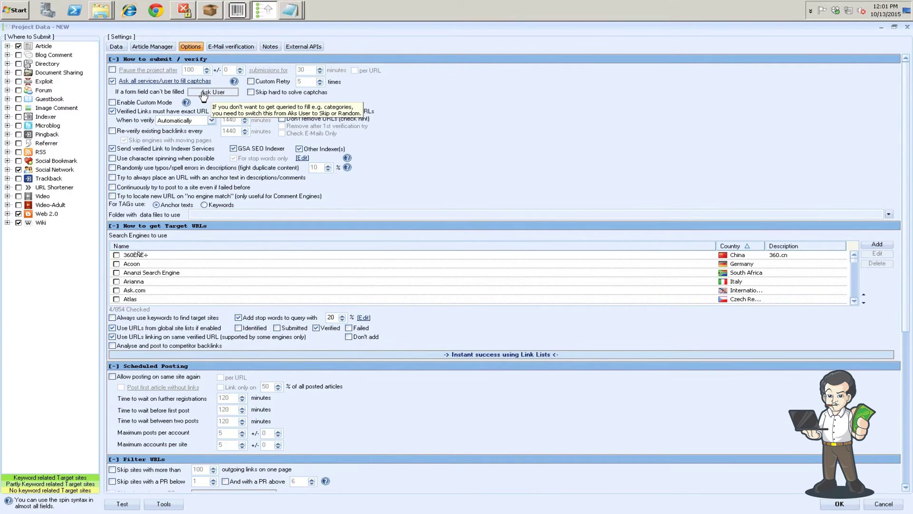
# - Skip unfillable form fields and stop sending verified links to indexer services
pyautogui.click(204, 93)
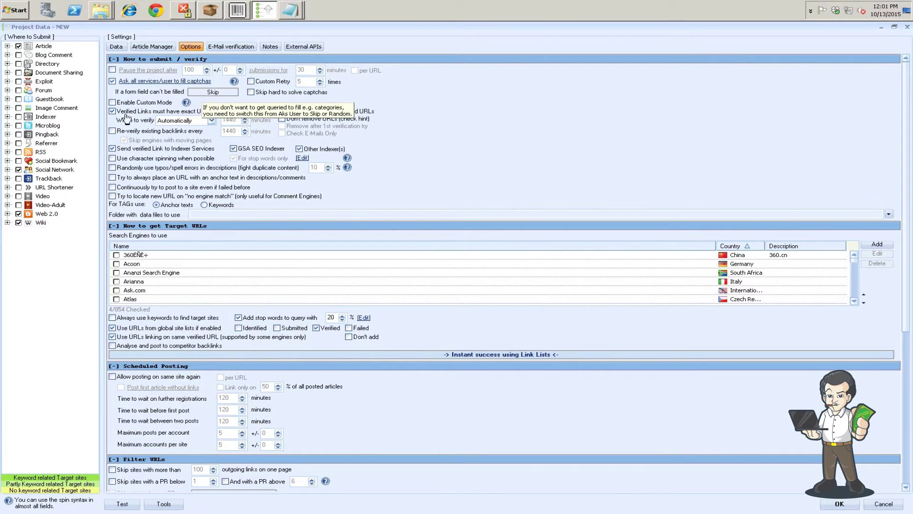
pyautogui.moveTo(141, 114)
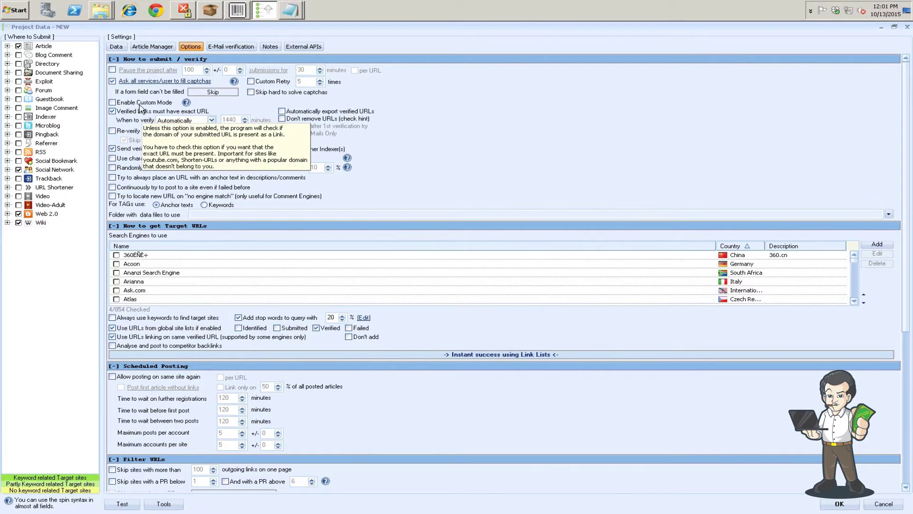
pyautogui.click(128, 150)
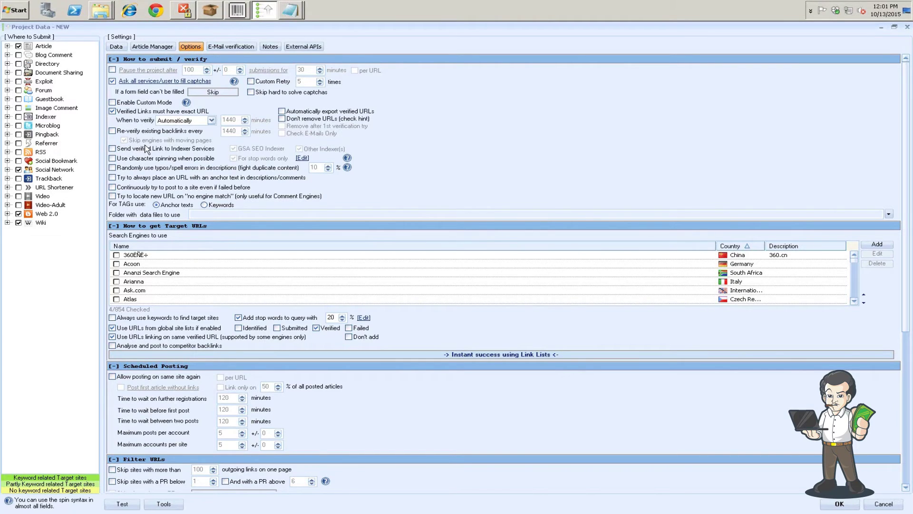
pyautogui.moveTo(147, 173)
# - Uncheck all search engines and turn off global site lists and stop-word queries
pyautogui.rightClick(190, 280)
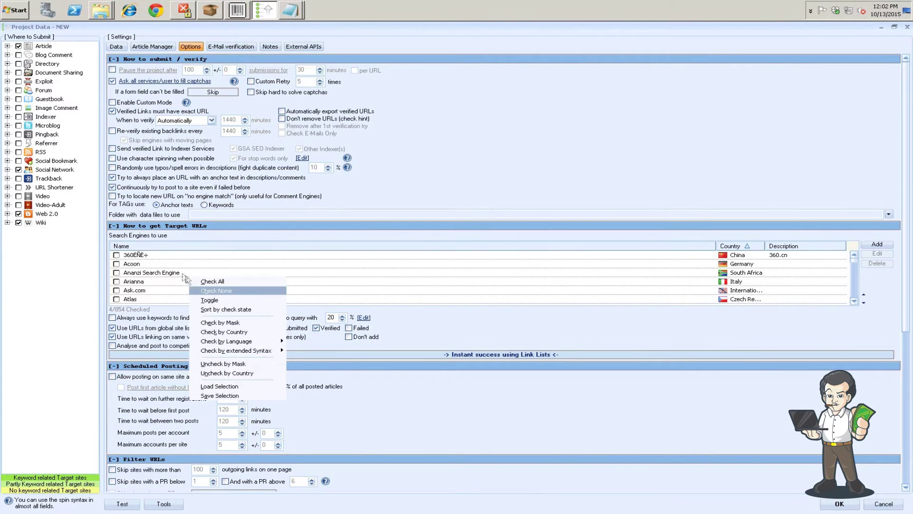
pyautogui.click(218, 291)
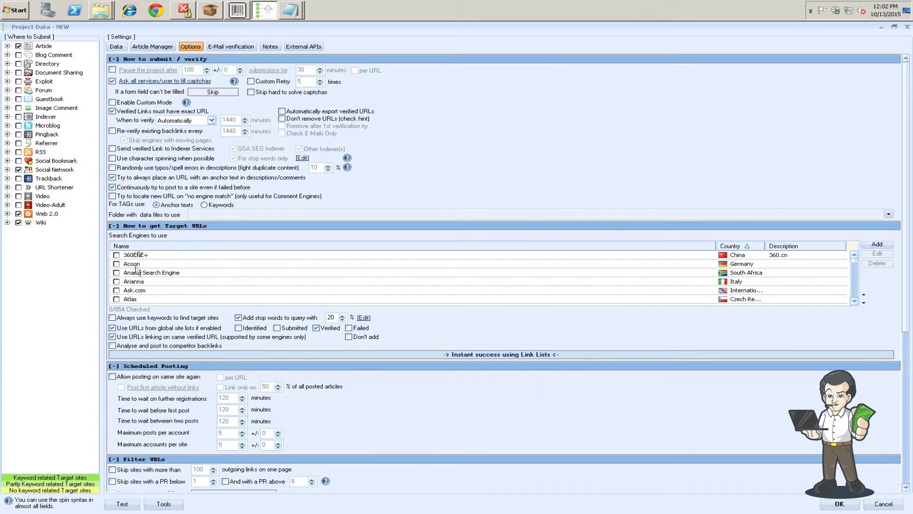
pyautogui.click(171, 328)
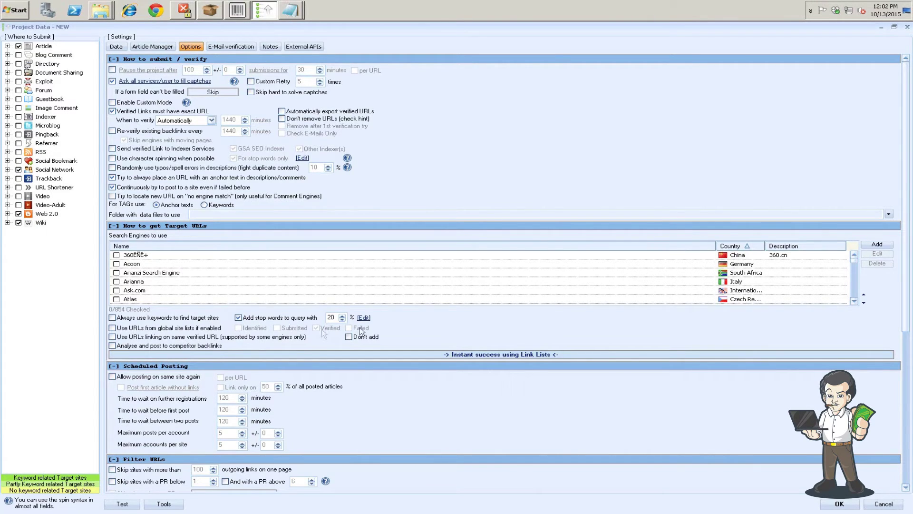
pyautogui.click(270, 320)
# - Check search engines by language, leaving 132 selected with global site lists still off
pyautogui.rightClick(211, 270)
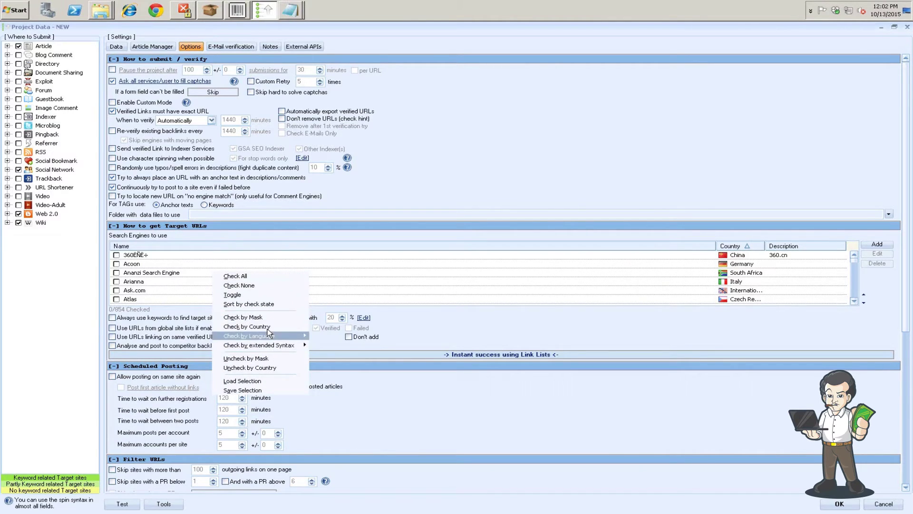
pyautogui.moveTo(270, 336)
pyautogui.click(329, 356)
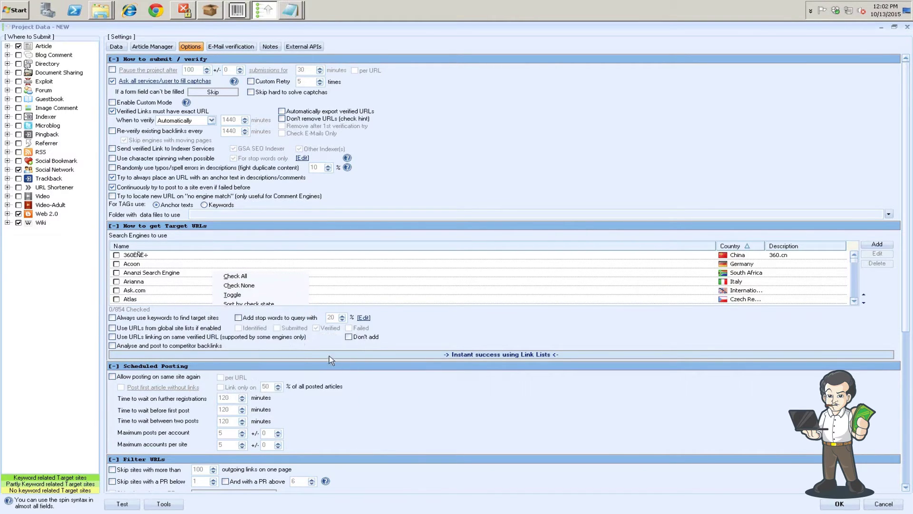
pyautogui.click(152, 330)
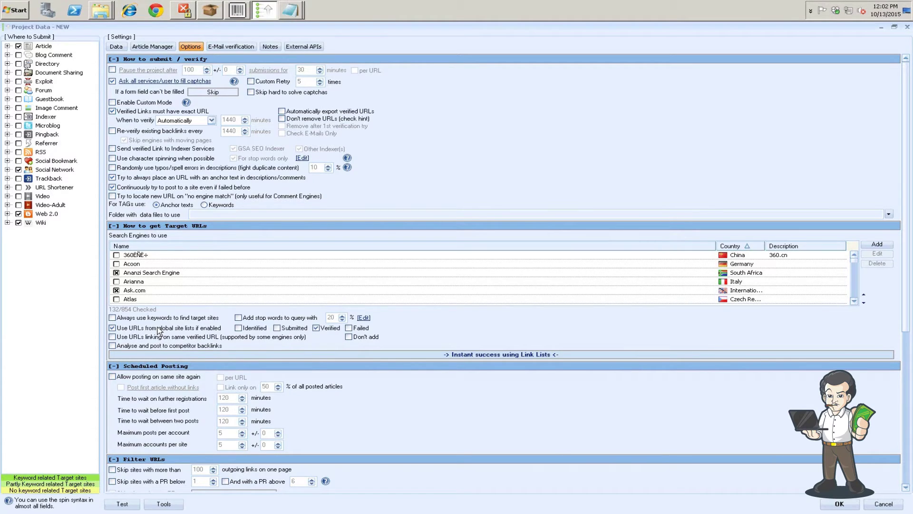
pyautogui.click(158, 330)
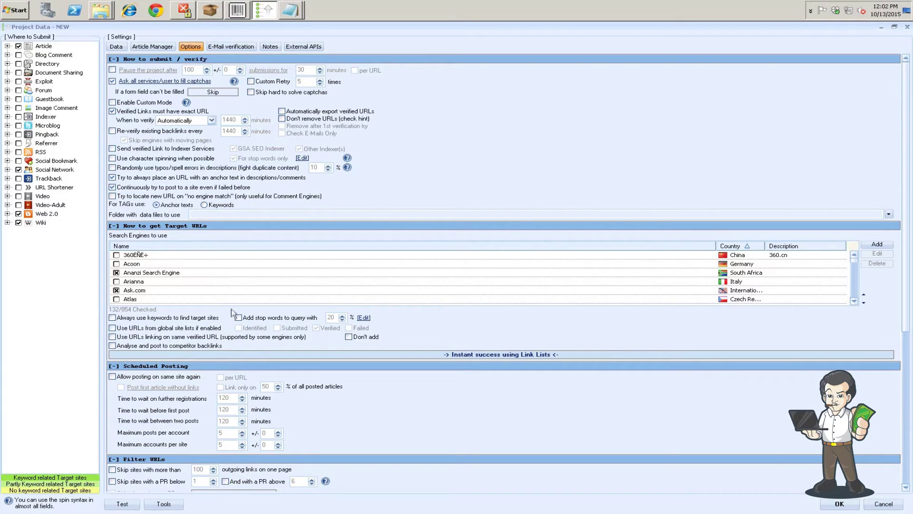
pyautogui.rightClick(180, 272)
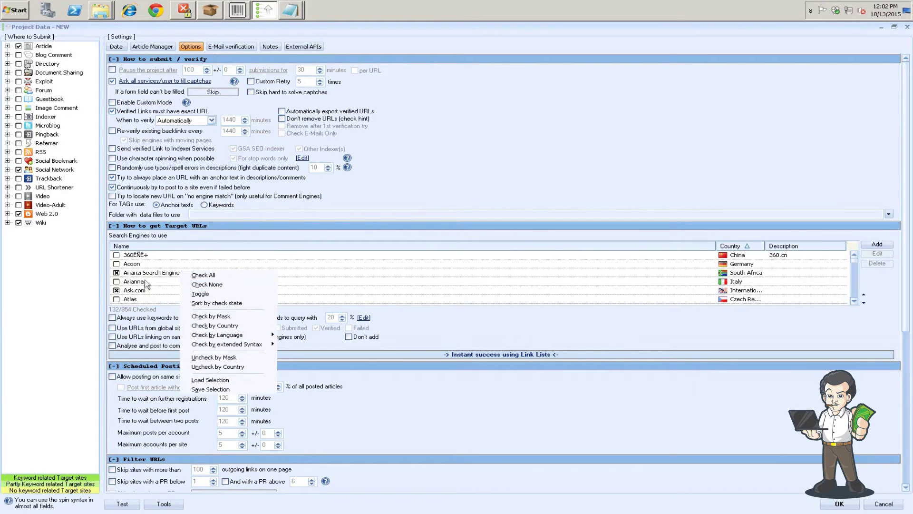
pyautogui.click(412, 321)
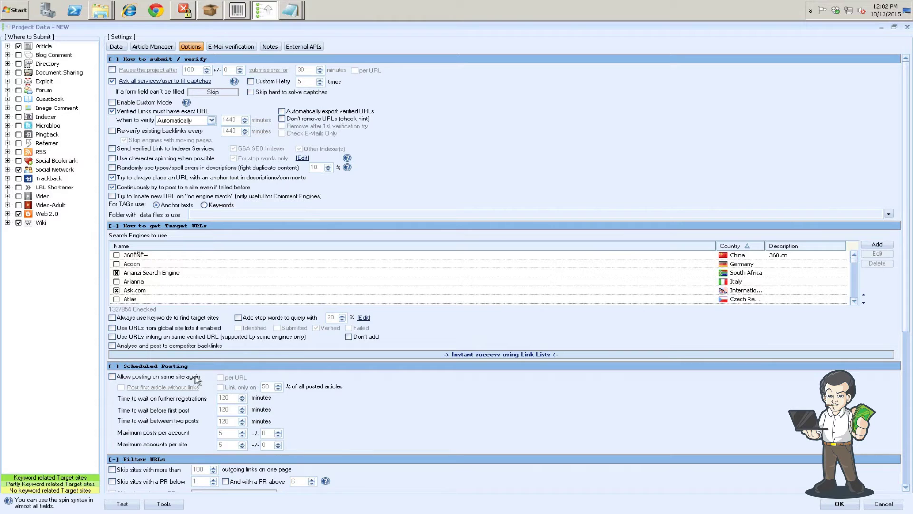
# - Scroll the project options down to the Filter URLs section and backlink types list
pyautogui.scroll(-5, 209, 397)
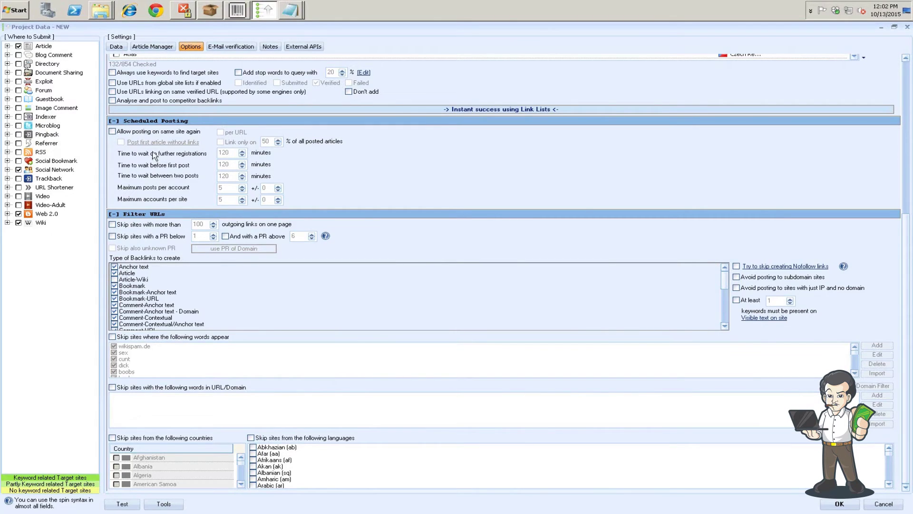
pyautogui.click(116, 47)
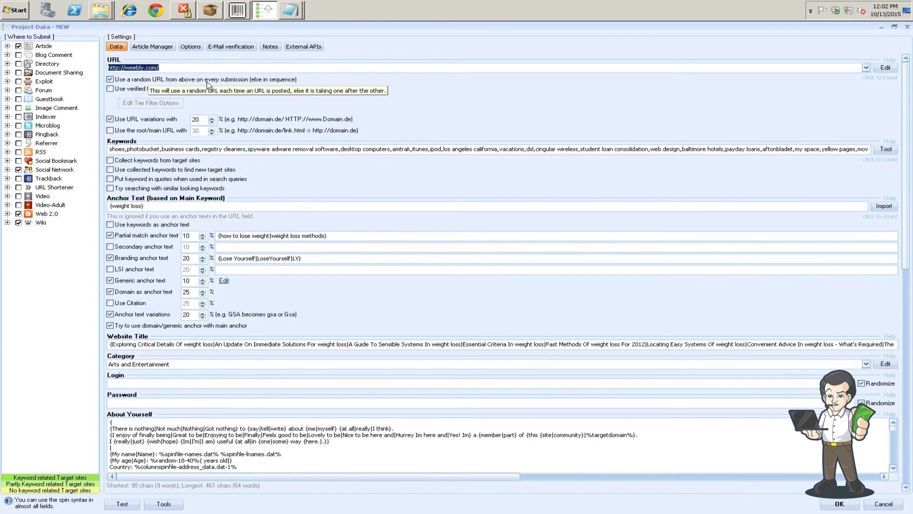
pyautogui.click(191, 47)
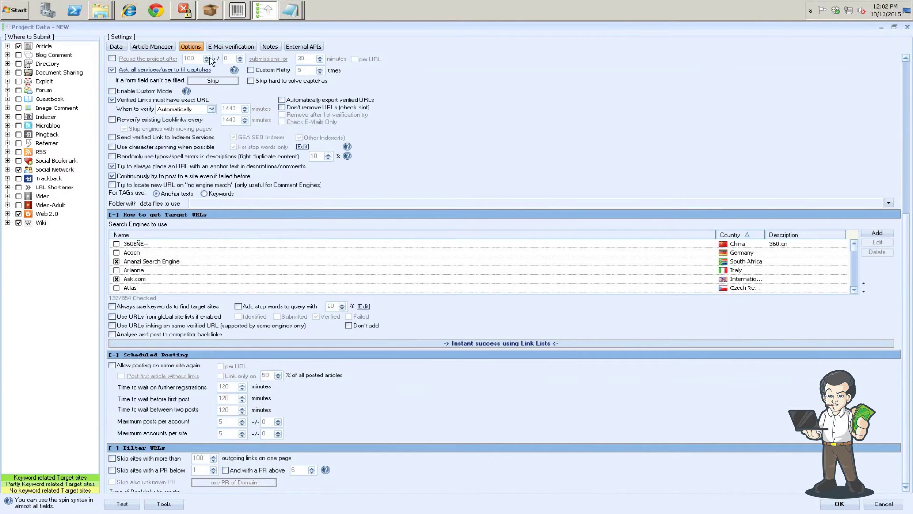
pyautogui.scroll(-5, 198, 208)
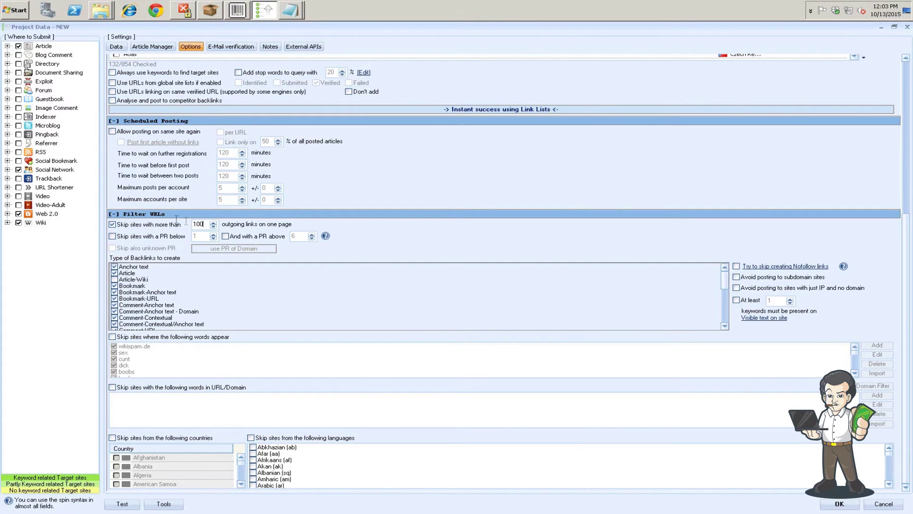
# - Limit outgoing links per site to 50 and skip sites containing the listed bad words
pyautogui.hotkey('shift', 'Home')
pyautogui.write('50')
pyautogui.click(163, 338)
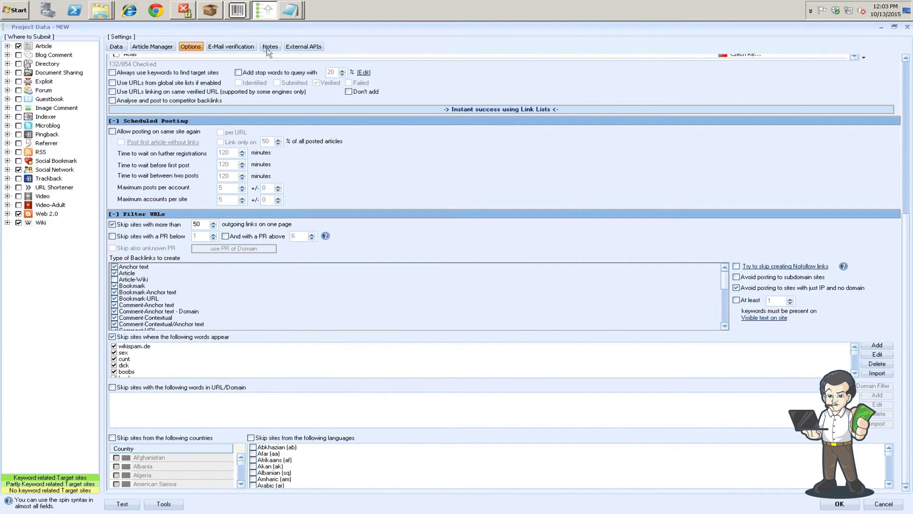
# - Review the E-Mail verification, Notes and External APIs tabs, then go back to Data
pyautogui.click(242, 46)
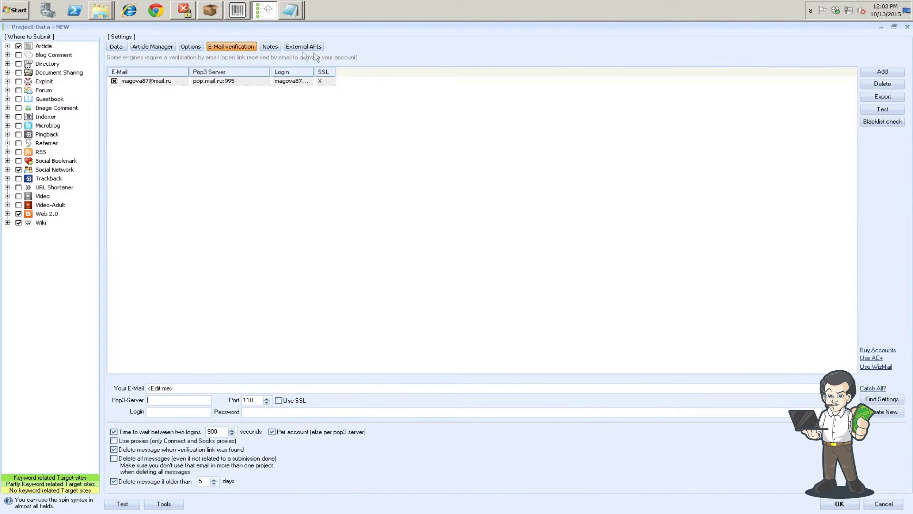
pyautogui.click(271, 48)
pyautogui.click(305, 48)
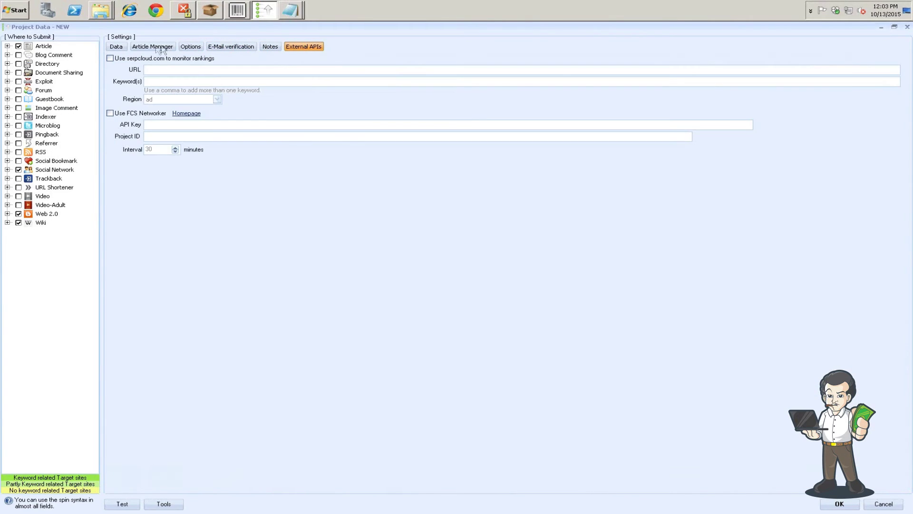
pyautogui.click(119, 47)
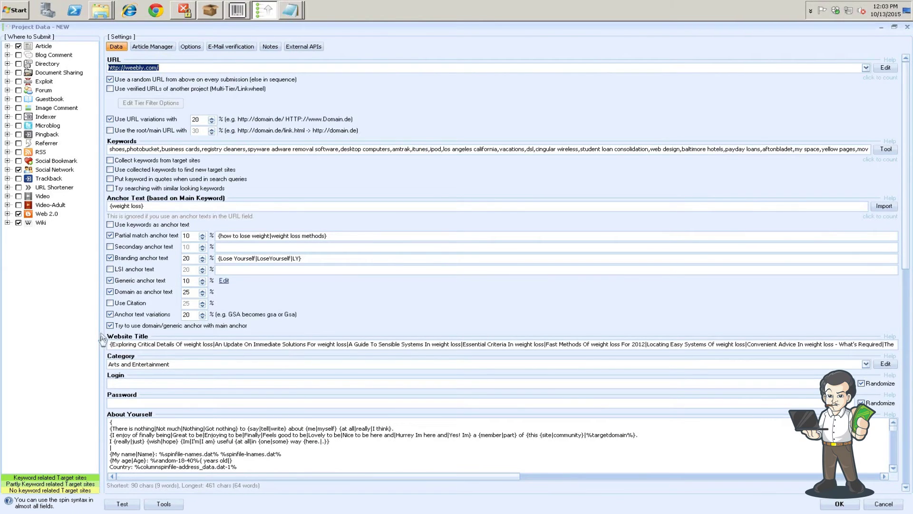
# - Bring up and dismiss the engine tree's shortcut menu, then save the project settings with OK
pyautogui.rightClick(44, 262)
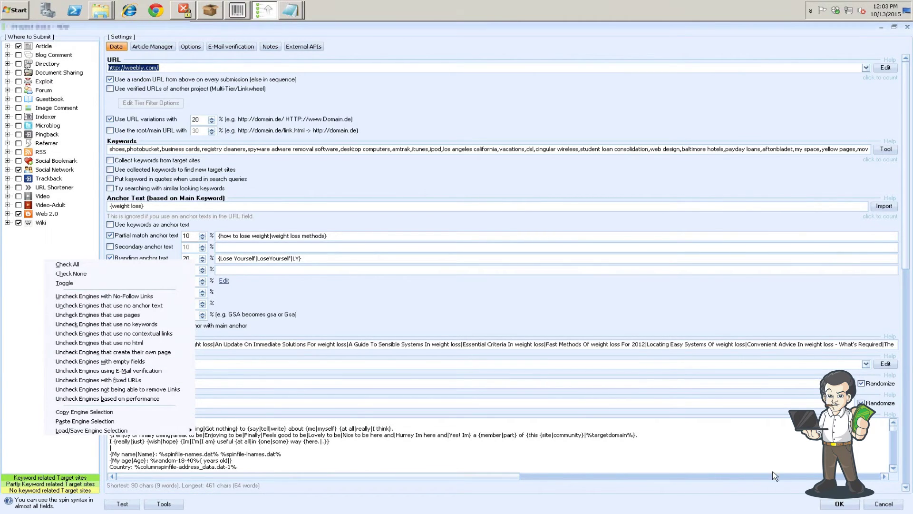
pyautogui.click(756, 504)
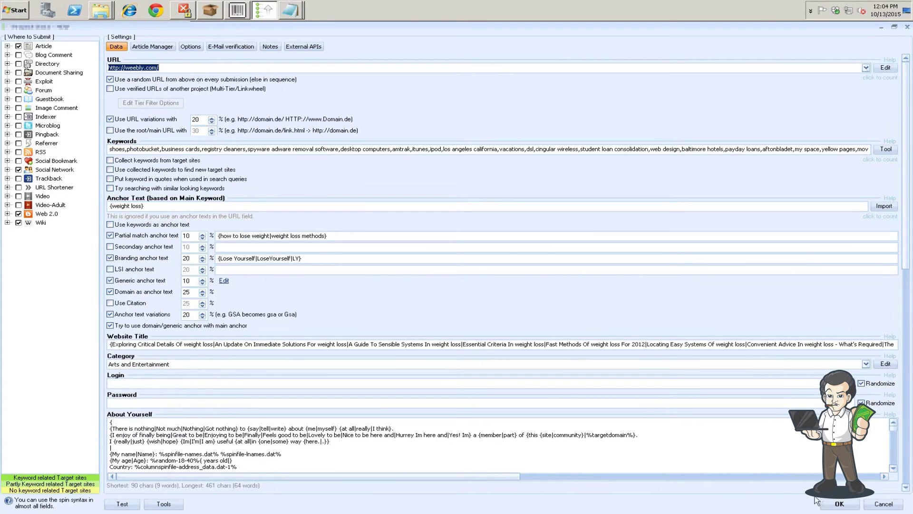
pyautogui.click(841, 505)
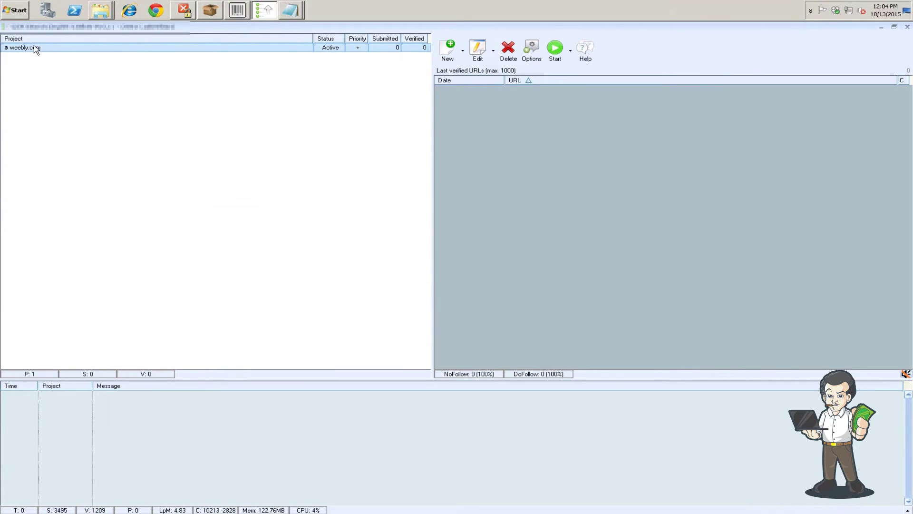
# - Add a Tier project under weebly.com via Modify Project > Duplicate and select the new weebly.com [Tier] row
pyautogui.rightClick(36, 49)
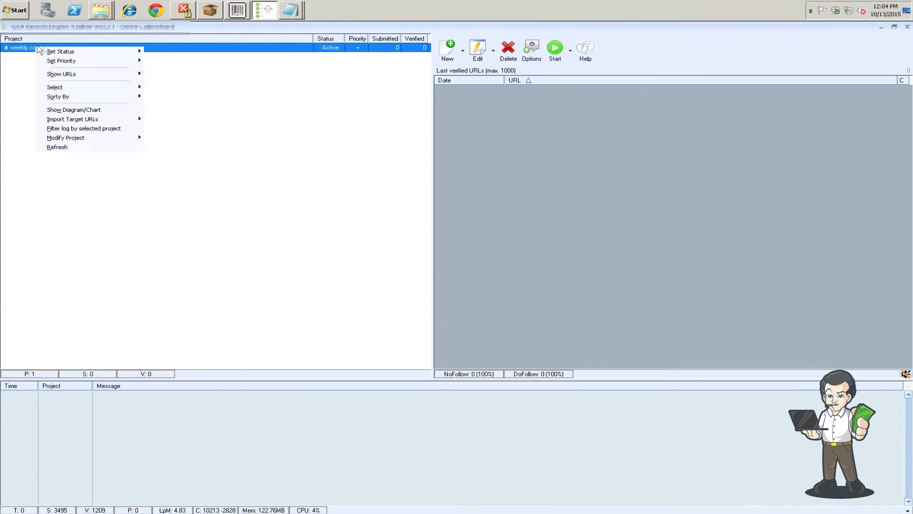
pyautogui.moveTo(76, 138)
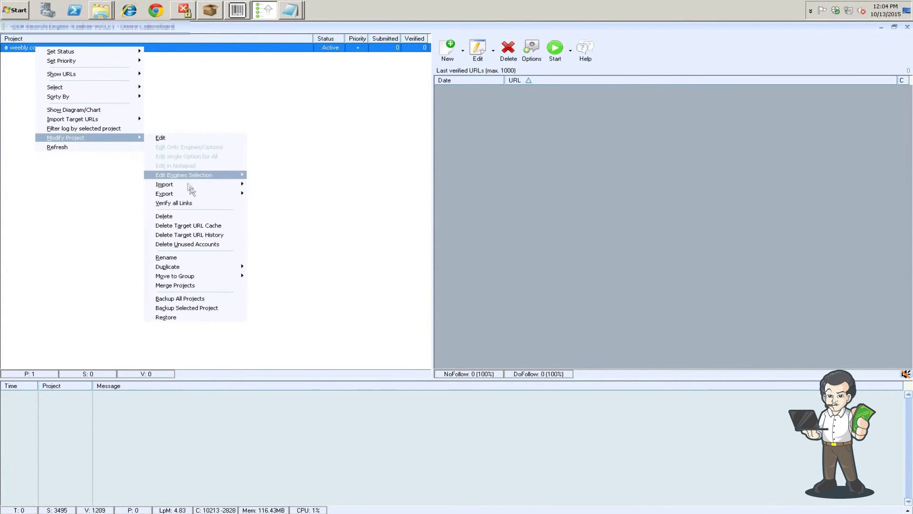
pyautogui.moveTo(245, 267)
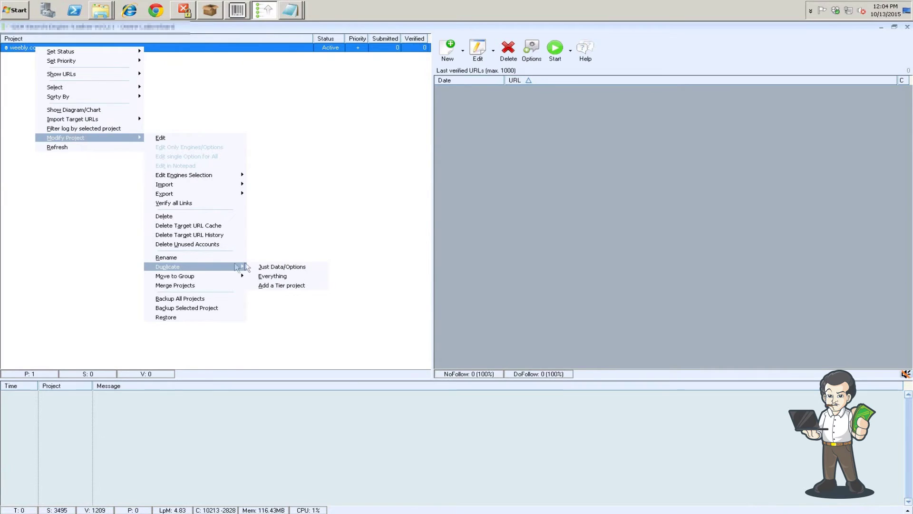
pyautogui.click(269, 285)
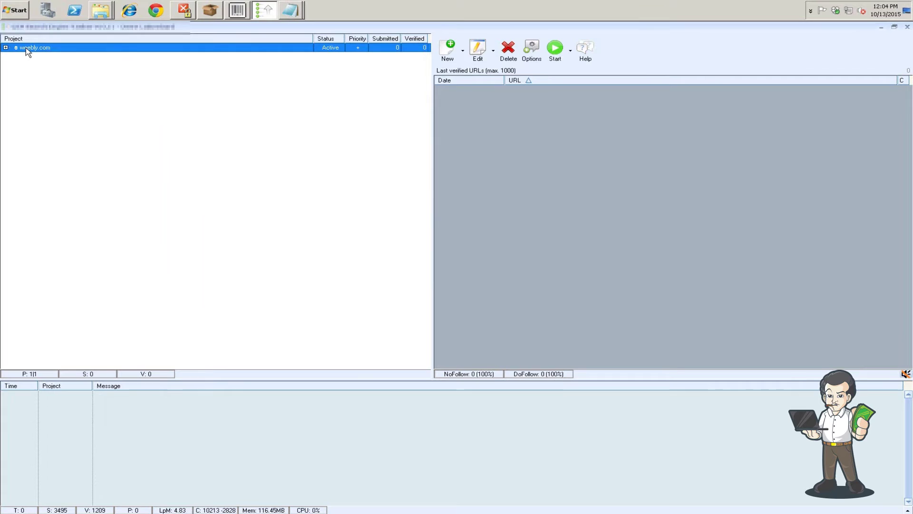
pyautogui.moveTo(29, 51)
pyautogui.moveTo(82, 49)
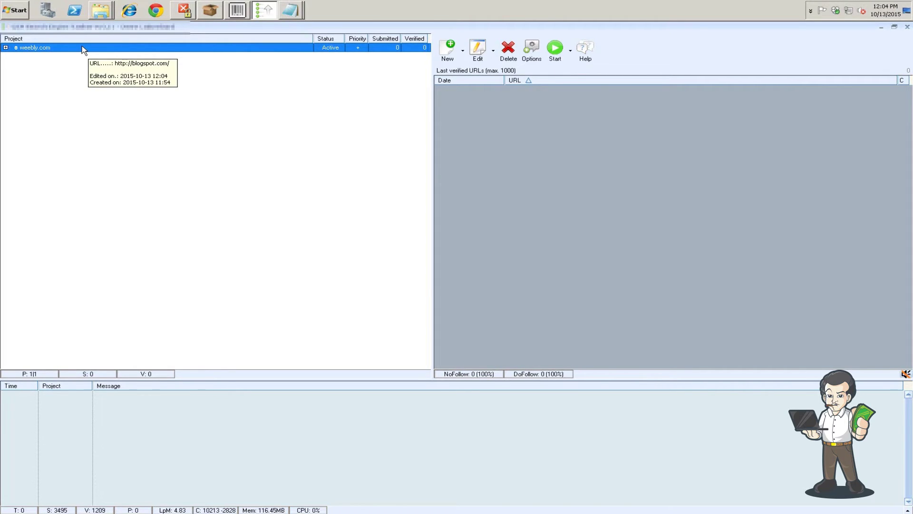
pyautogui.rightClick(257, 49)
pyautogui.moveTo(314, 158)
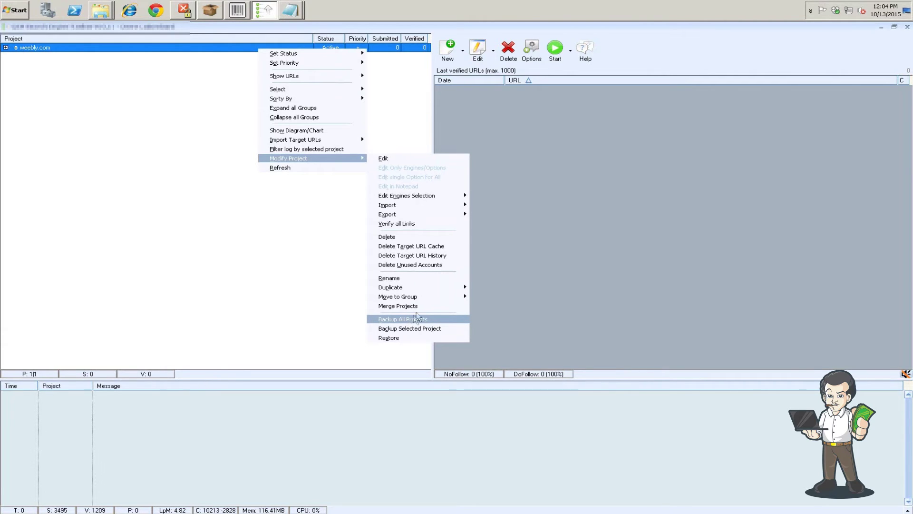
pyautogui.moveTo(412, 287)
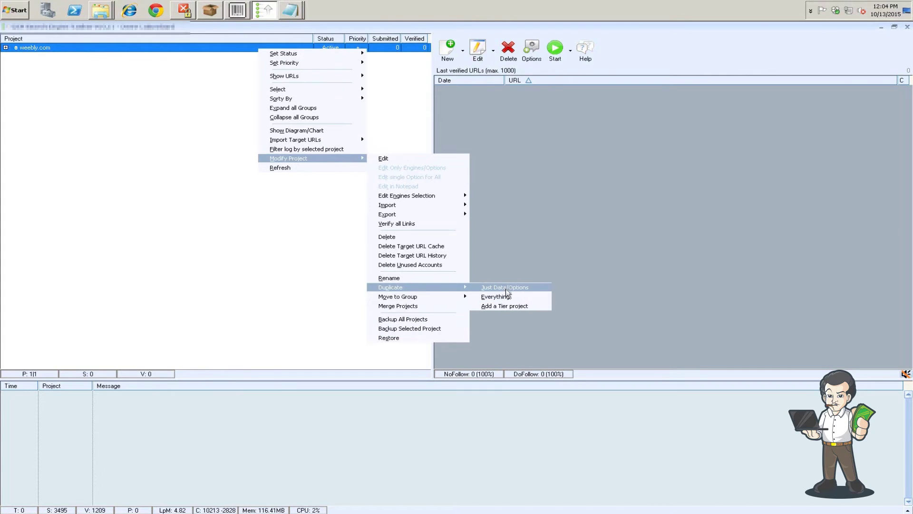
pyautogui.click(504, 307)
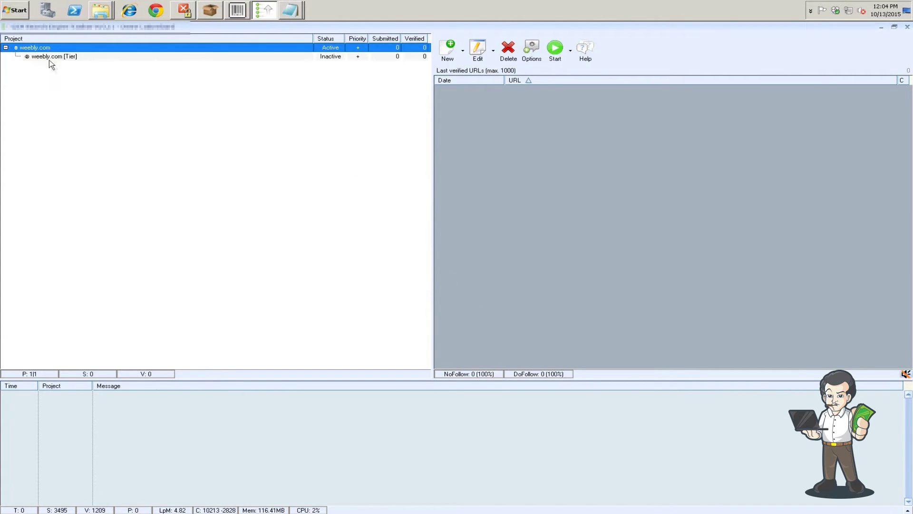
pyautogui.click(45, 58)
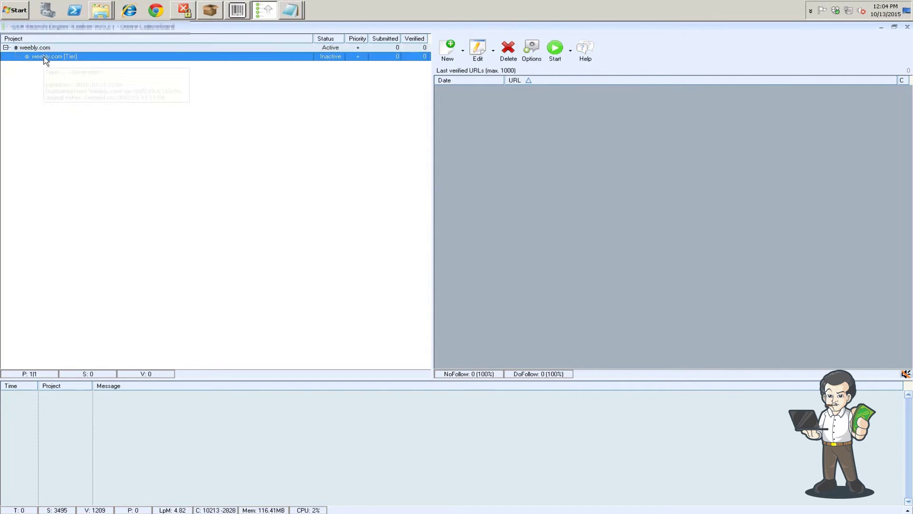
# - Swap the tier's Social Network, Web 2.0 and Wiki engines for Blog Comment, Guestbook, Image Comment, Microblog and Trackback
pyautogui.click(477, 51)
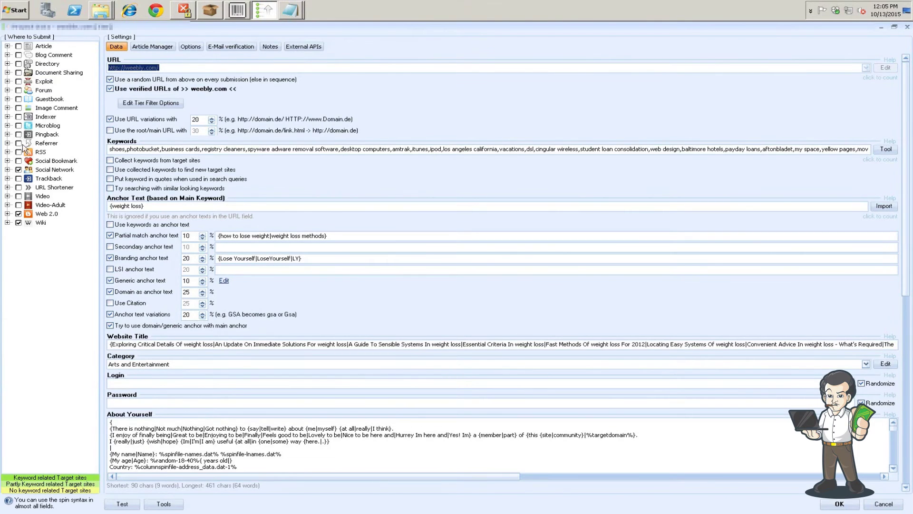
pyautogui.click(18, 170)
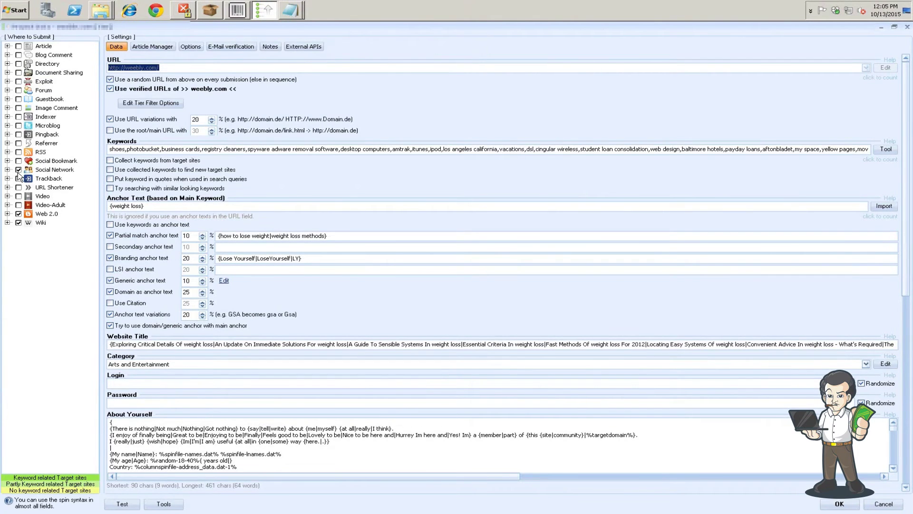
pyautogui.click(18, 213)
pyautogui.click(18, 222)
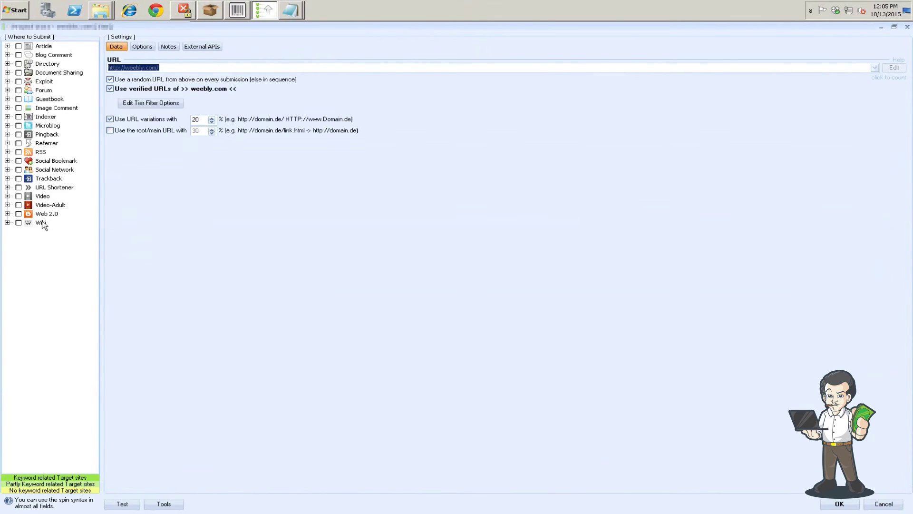
pyautogui.click(19, 55)
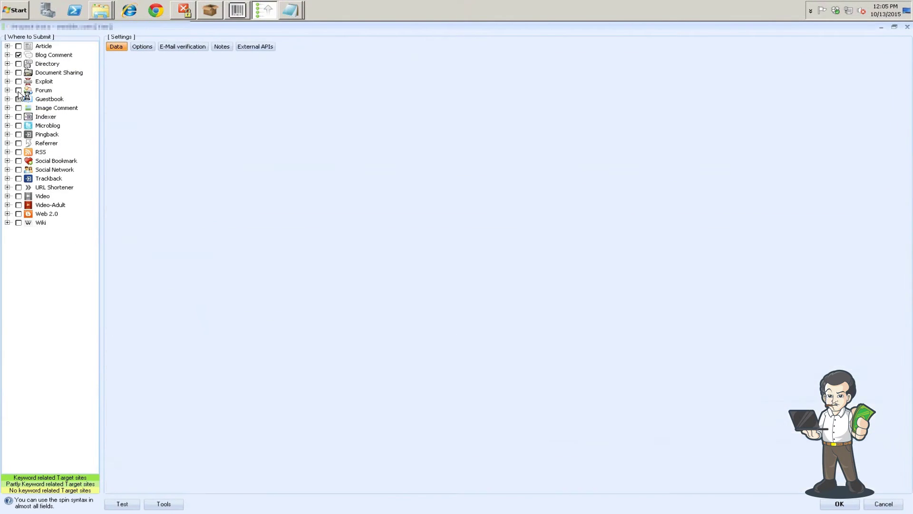
pyautogui.click(18, 98)
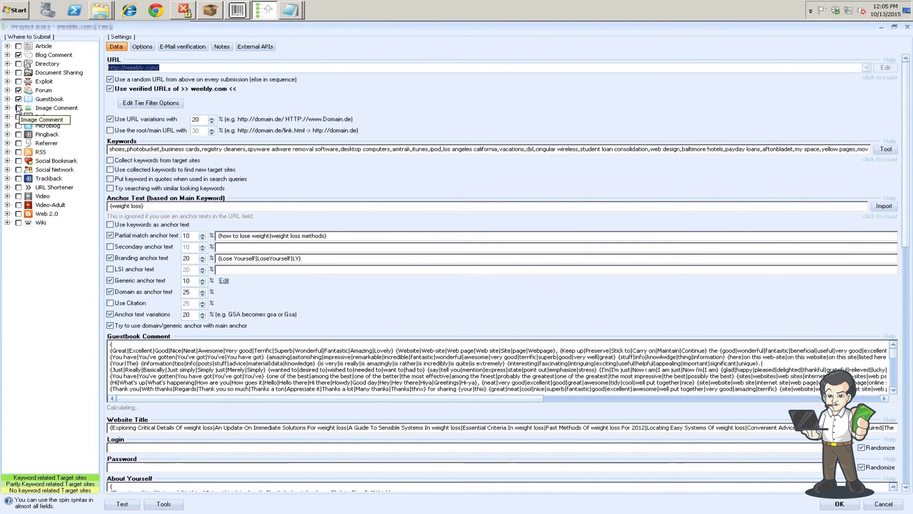
pyautogui.click(19, 108)
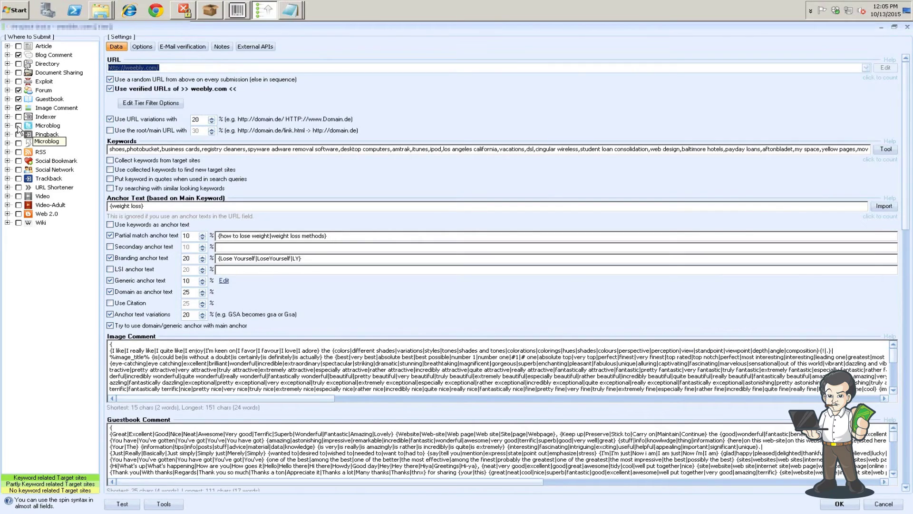
pyautogui.click(19, 125)
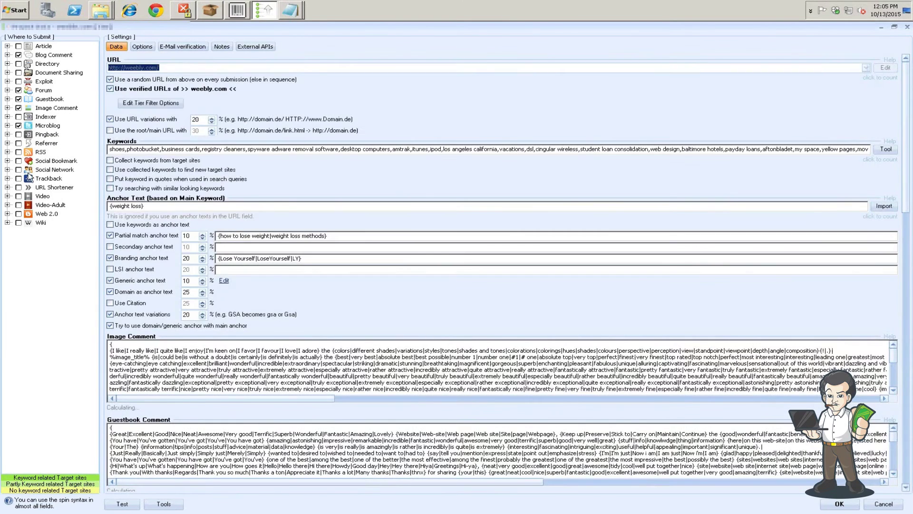
pyautogui.click(18, 178)
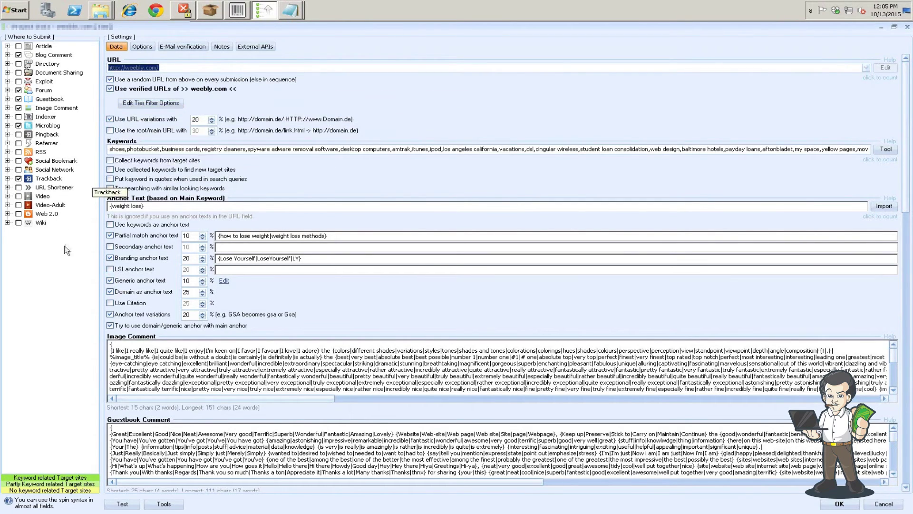
# - Look at the import and maintenance tools list and close it without choosing anything
pyautogui.click(176, 504)
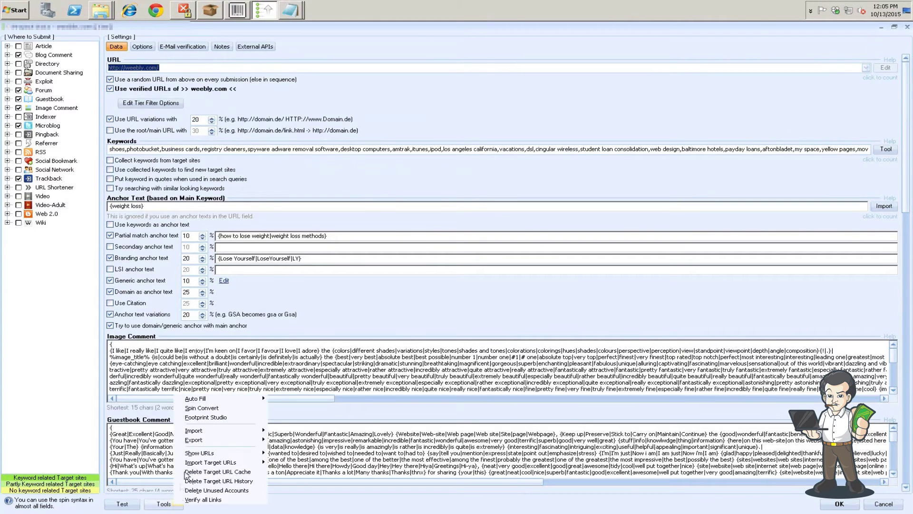
pyautogui.moveTo(211, 431)
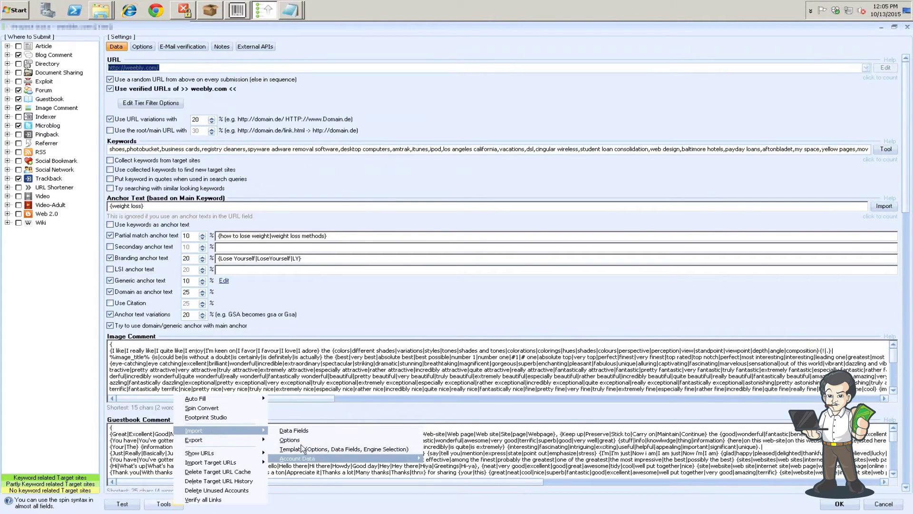
pyautogui.click(80, 366)
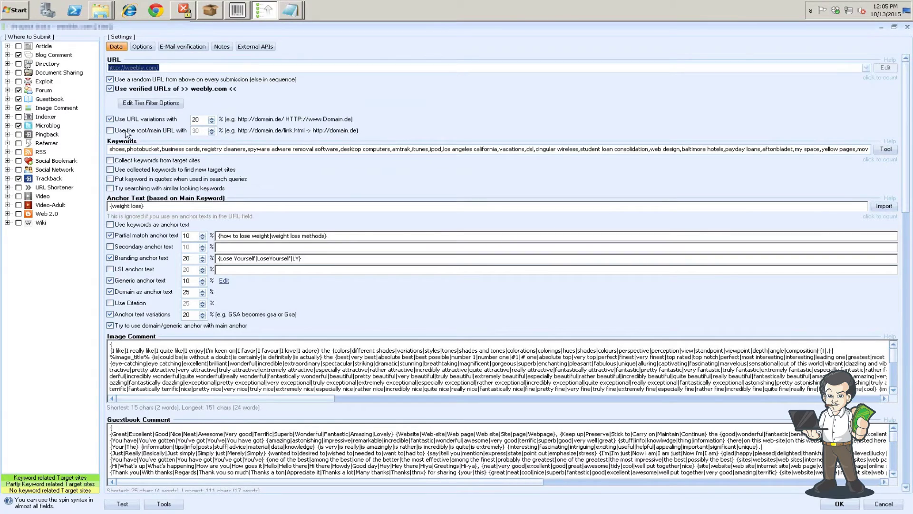
# - Feed the tier from weebly.com's verified URLs and review the tier filter options, keeping all engine types
pyautogui.click(135, 90)
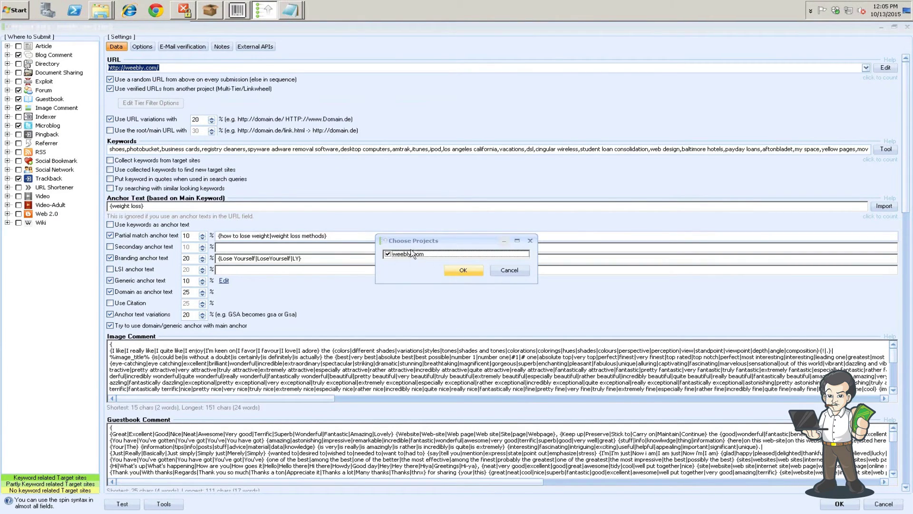
pyautogui.click(508, 271)
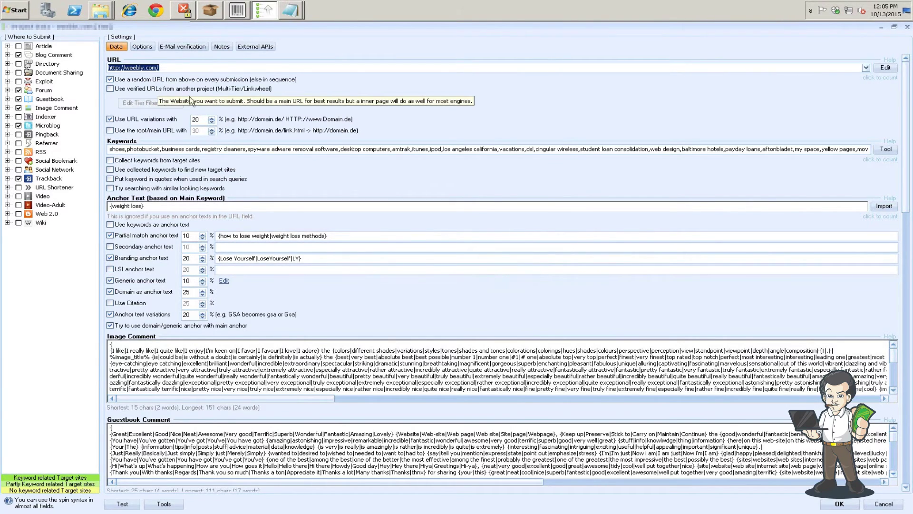
pyautogui.click(135, 90)
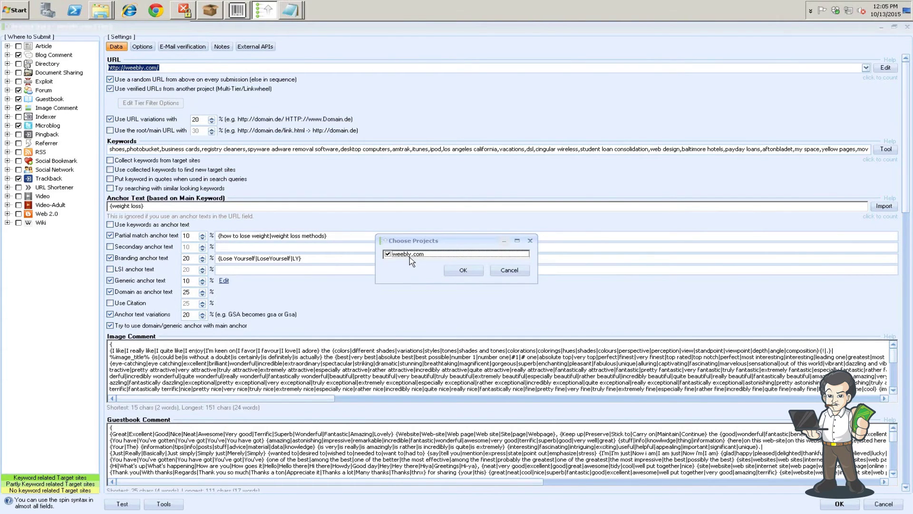
pyautogui.click(460, 271)
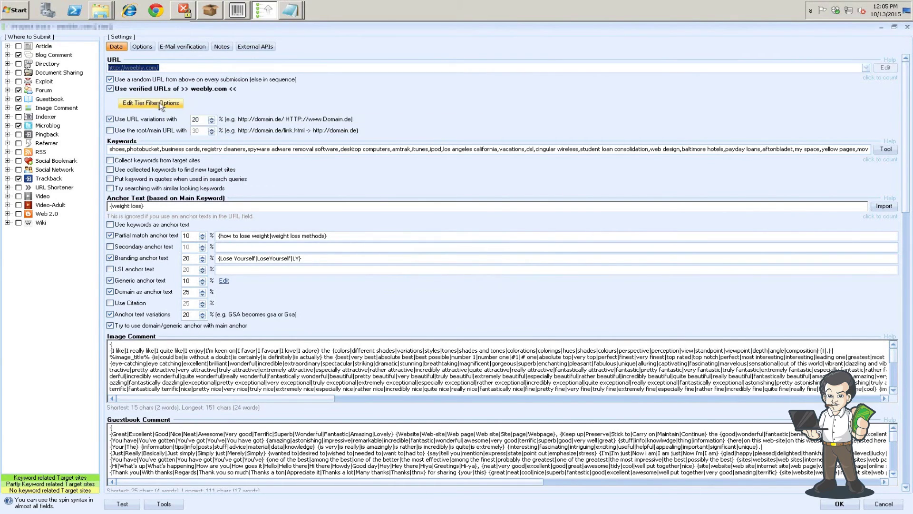
pyautogui.click(160, 103)
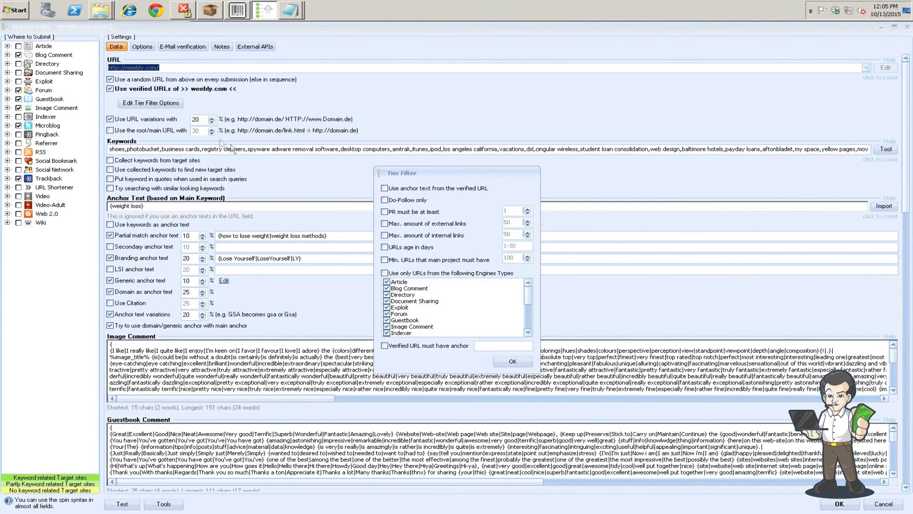
pyautogui.click(500, 366)
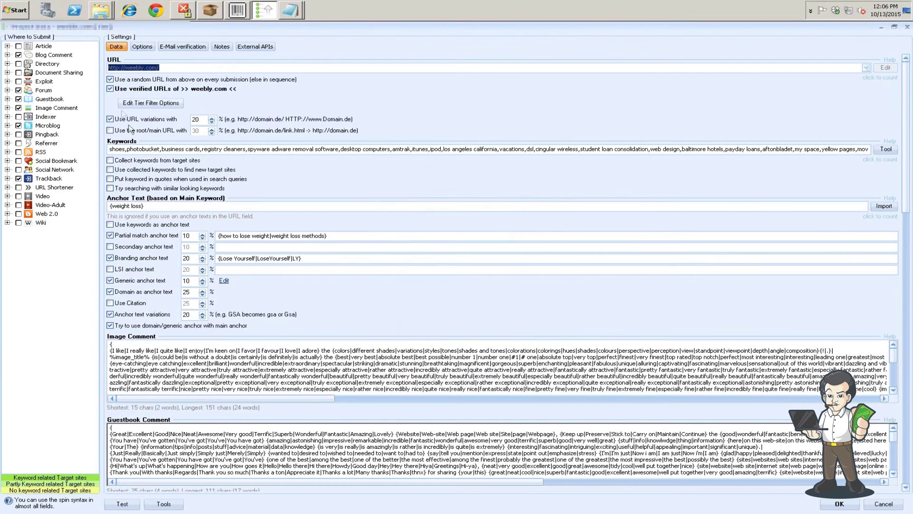
# - On Options, stop skipping bad-word sites and avoiding IP-only sites, then save the tier settings
pyautogui.click(147, 47)
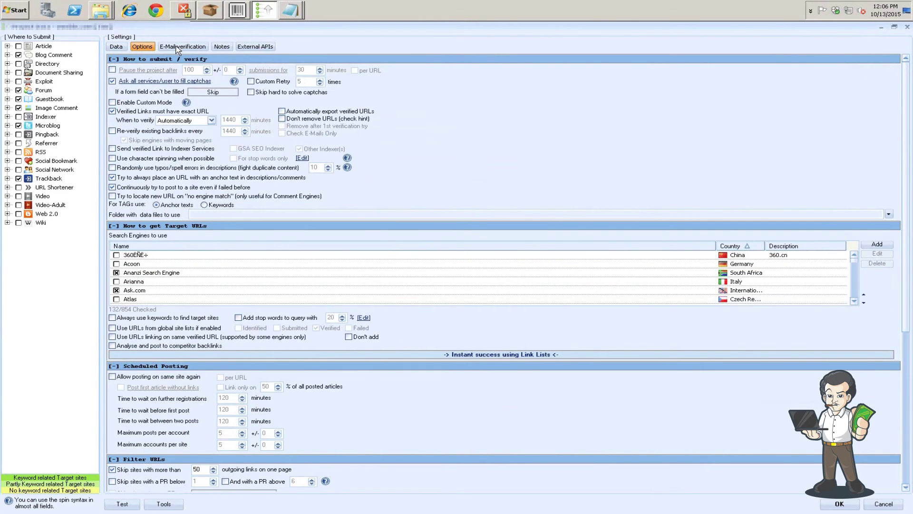
pyautogui.moveTo(909, 327); pyautogui.dragTo(910, 374)
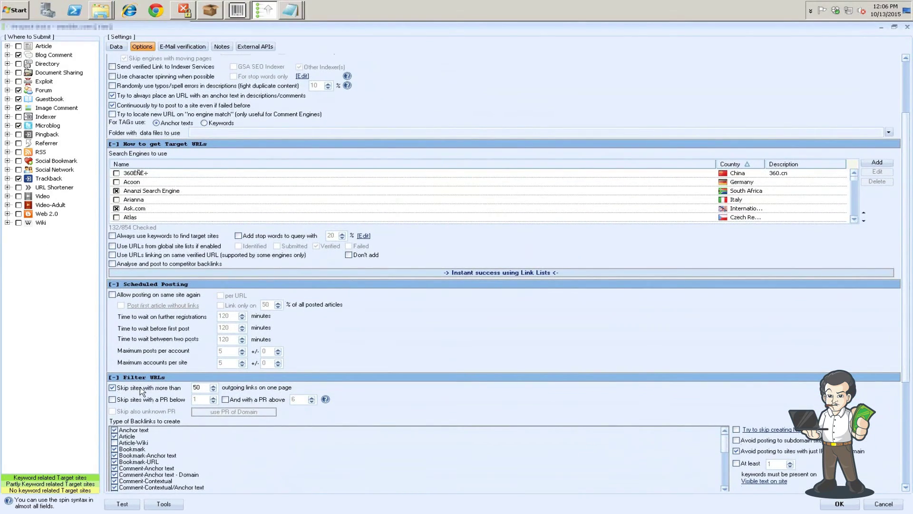
pyautogui.scroll(-3, 217, 397)
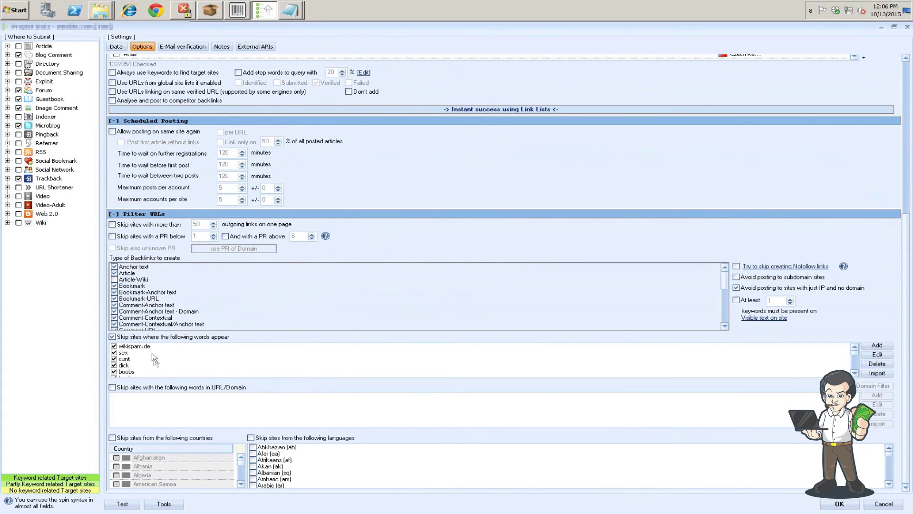
pyautogui.click(145, 336)
pyautogui.click(760, 288)
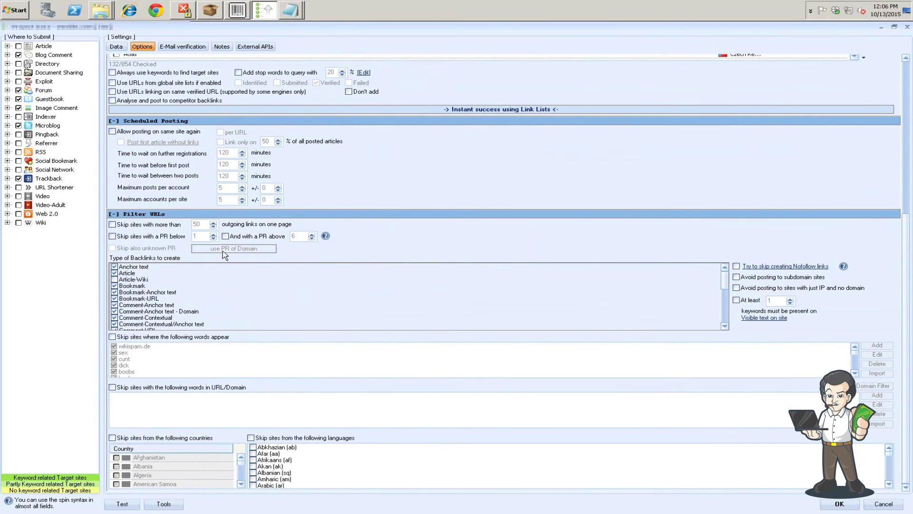
pyautogui.scroll(5, 222, 250)
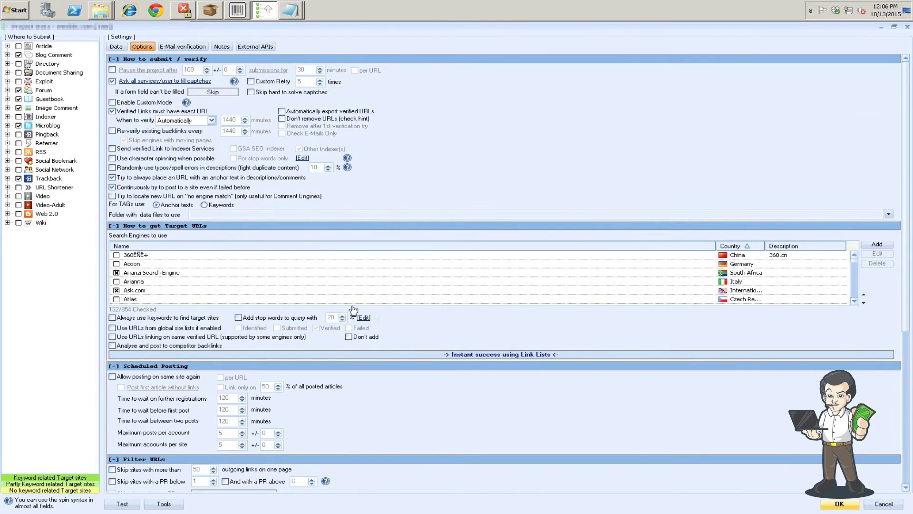
pyautogui.click(852, 507)
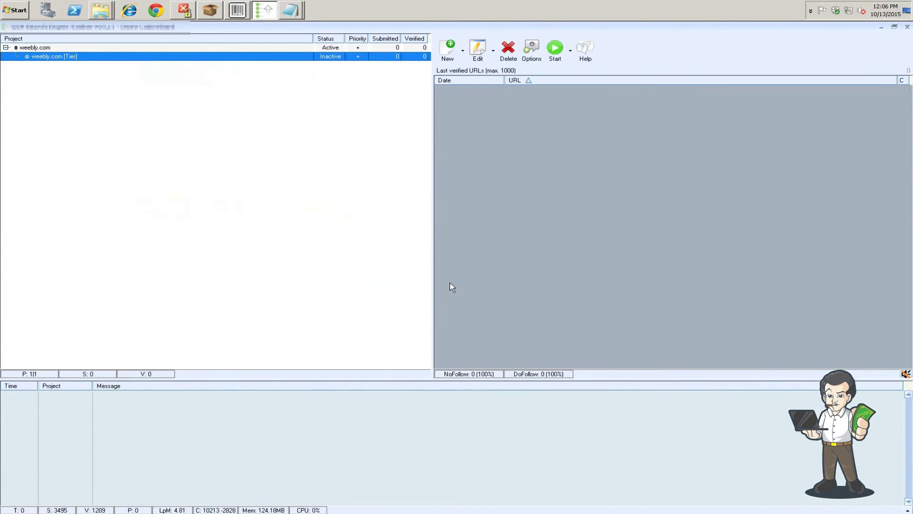
# - Collapse weebly.com's tiers, reselect the project and limit the log to weebly.com
pyautogui.click(6, 48)
pyautogui.rightClick(40, 51)
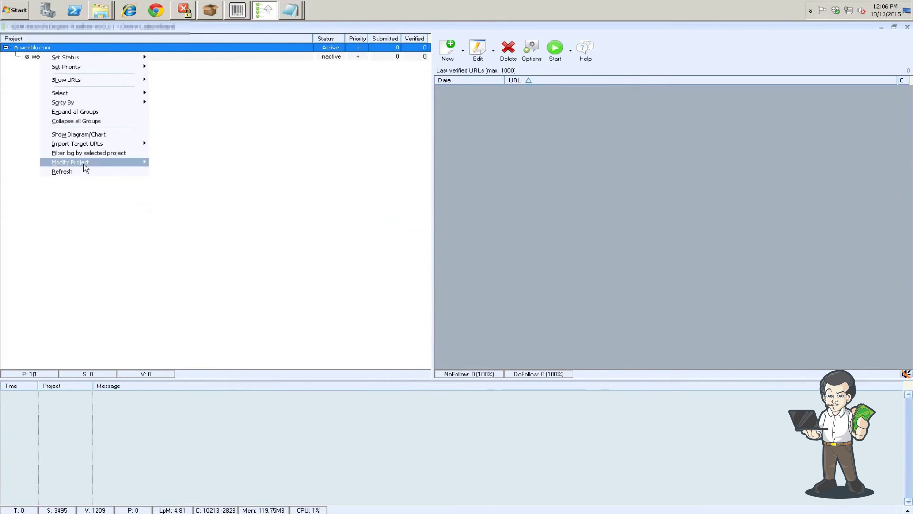
pyautogui.moveTo(86, 164)
pyautogui.moveTo(216, 291)
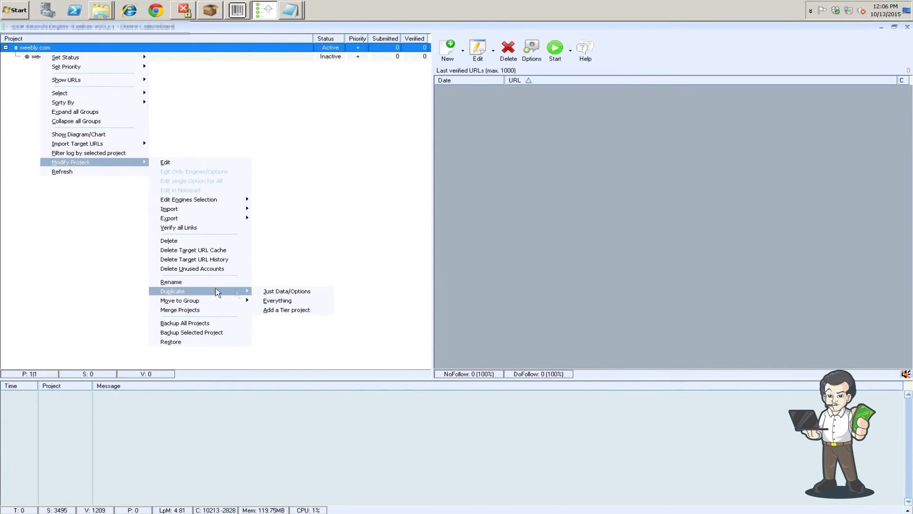
pyautogui.click(287, 310)
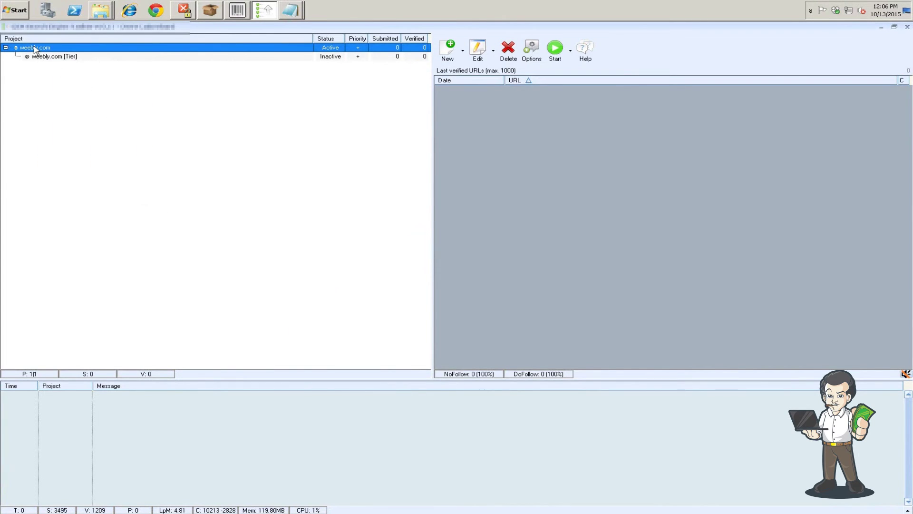
pyautogui.click(52, 81)
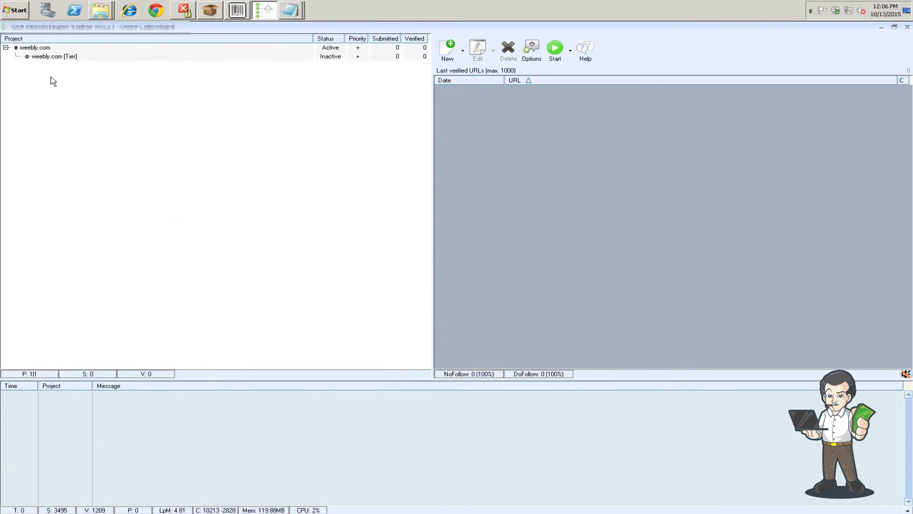
pyautogui.click(28, 48)
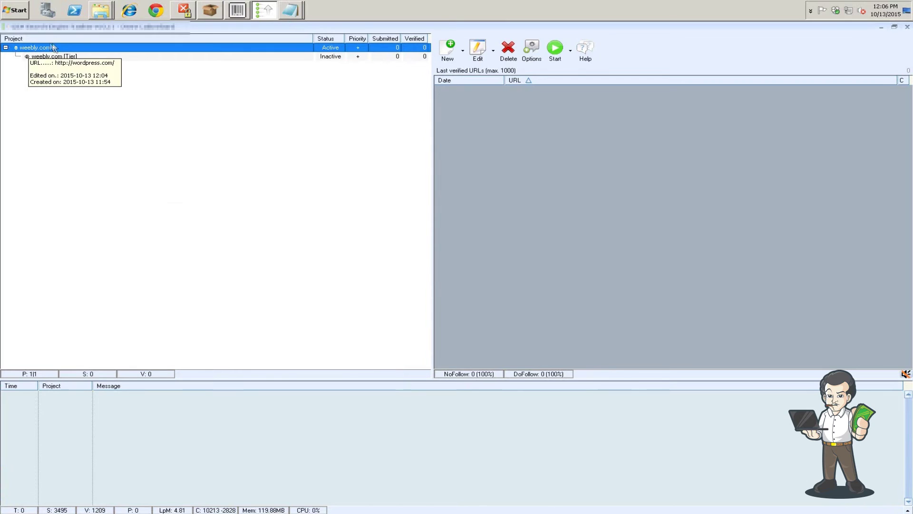
pyautogui.rightClick(41, 46)
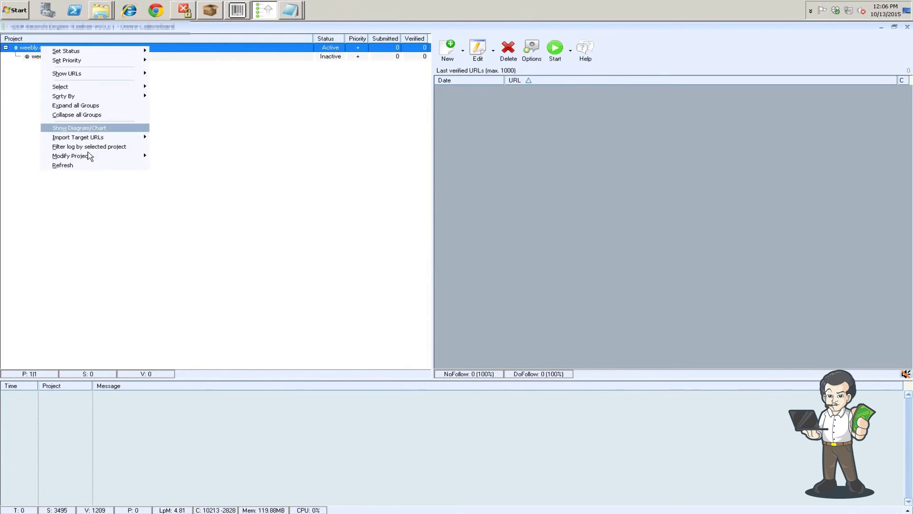
pyautogui.click(106, 147)
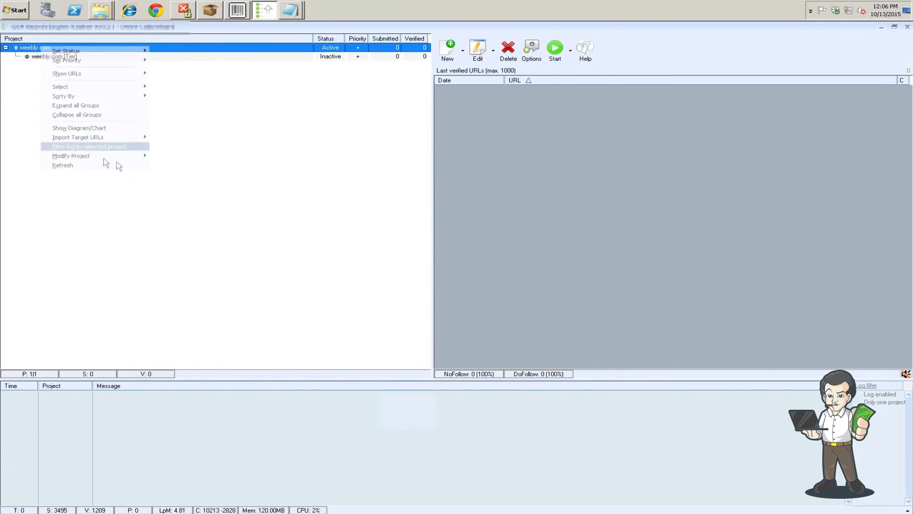
# - Duplicate everything in weebly.com as one copy named weebly.com-2, including its tiers, and select it
pyautogui.rightClick(47, 50)
pyautogui.moveTo(100, 159)
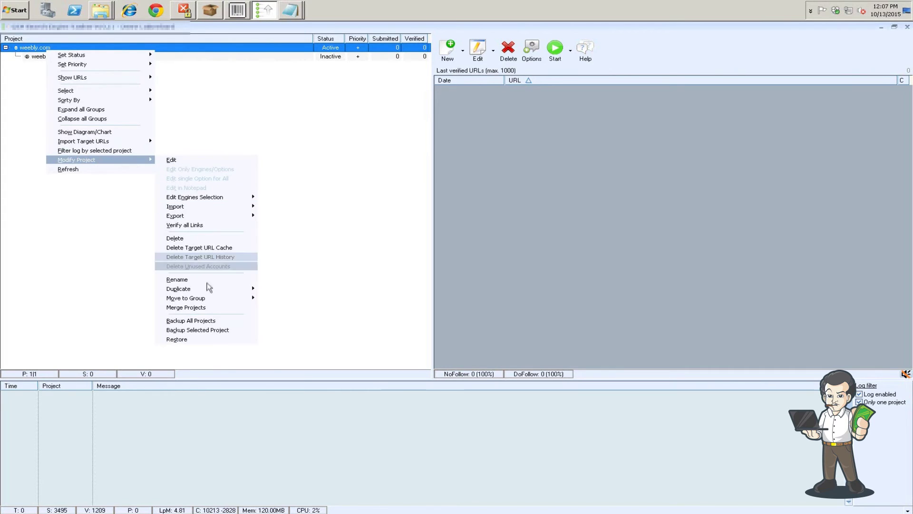
pyautogui.moveTo(196, 291)
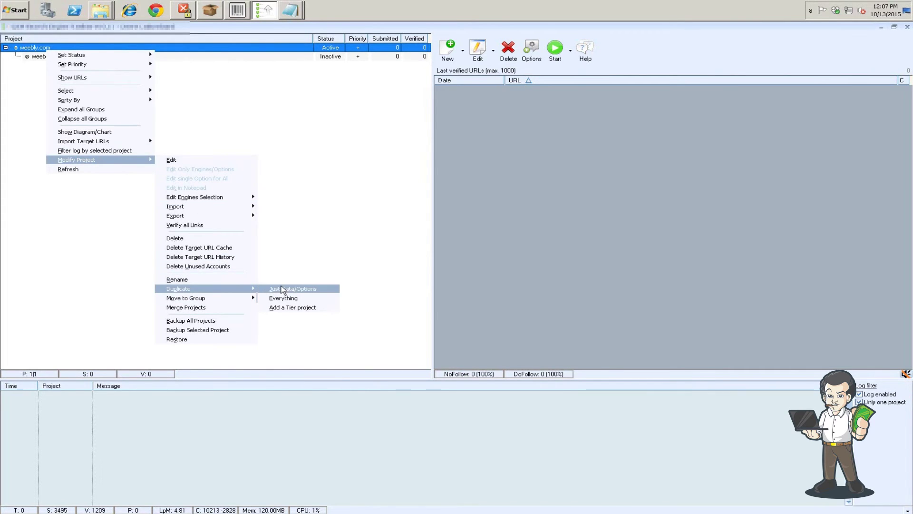
pyautogui.click(281, 299)
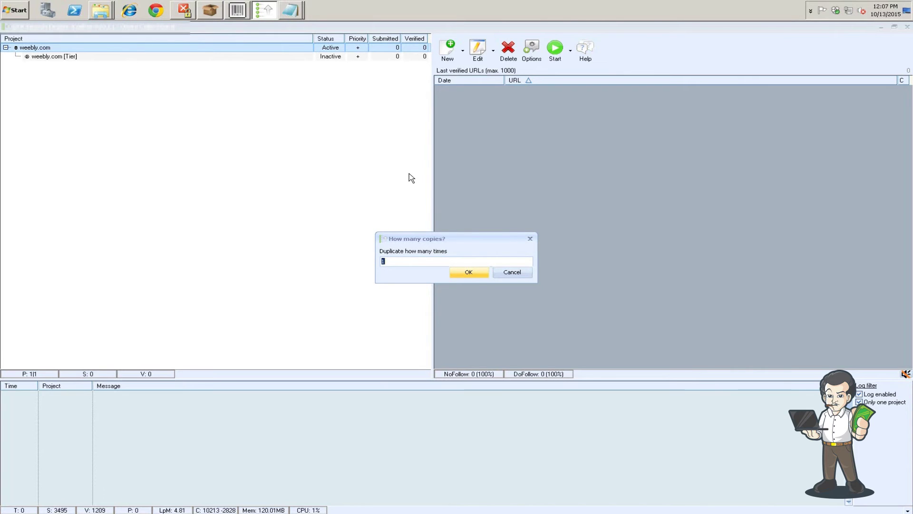
pyautogui.press('Return')
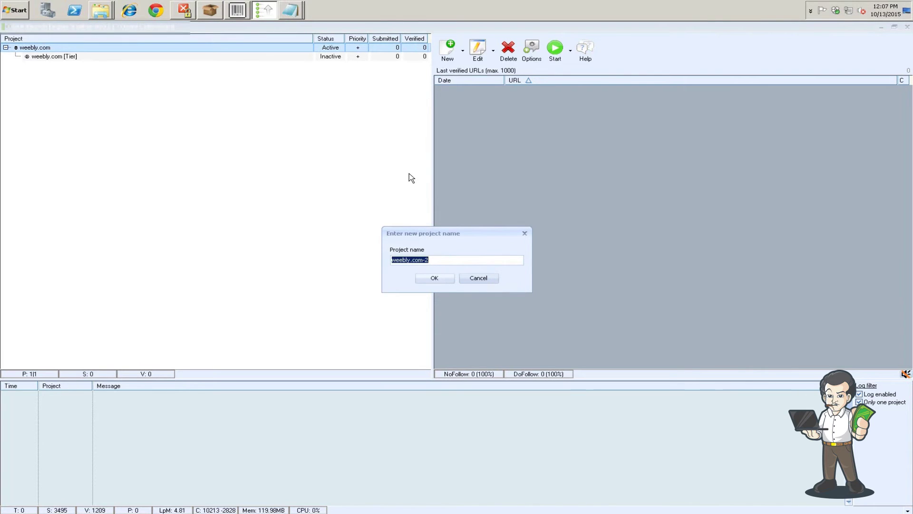
pyautogui.press('Return')
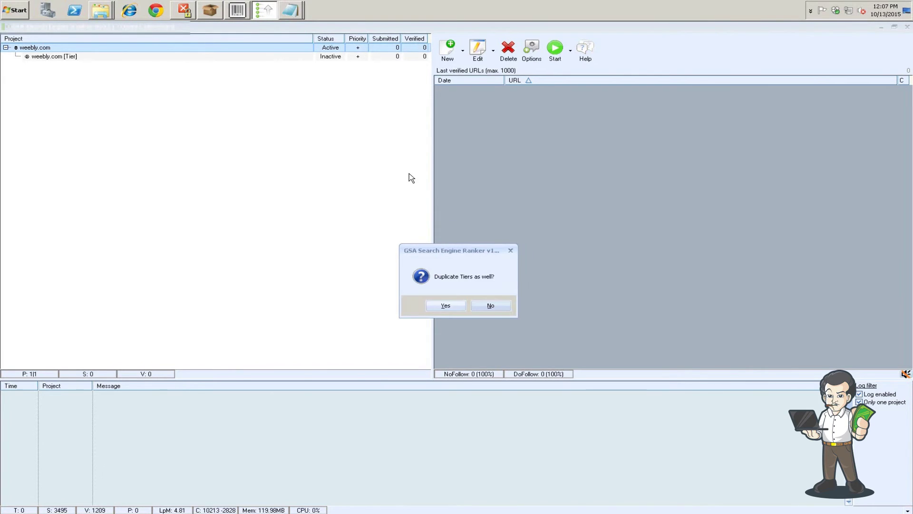
pyautogui.click(437, 307)
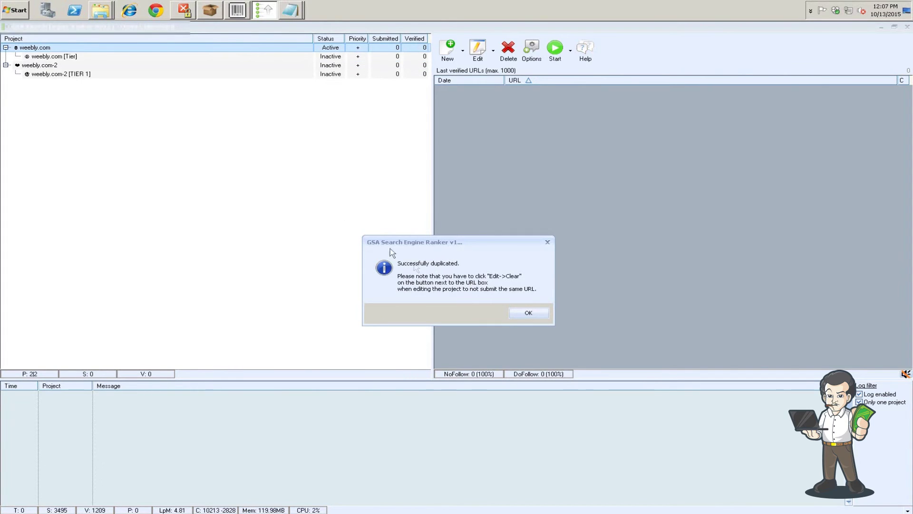
pyautogui.press('Return')
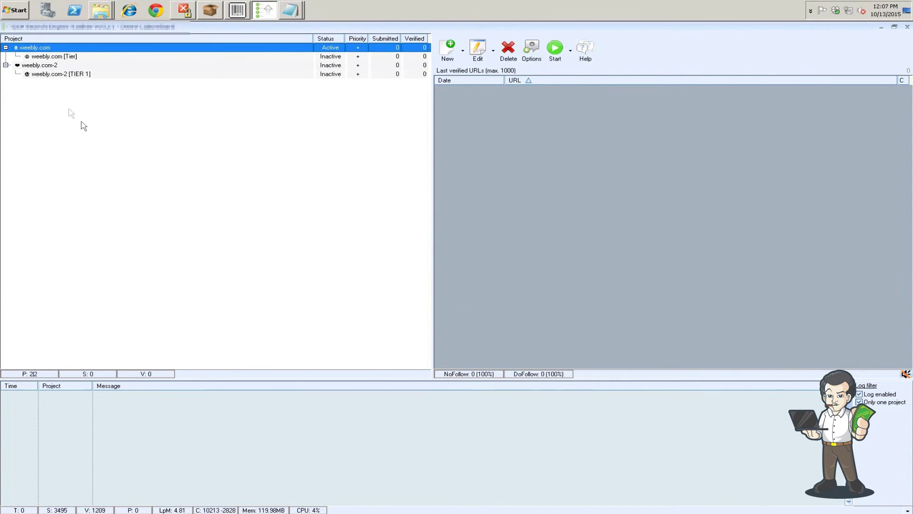
pyautogui.click(47, 66)
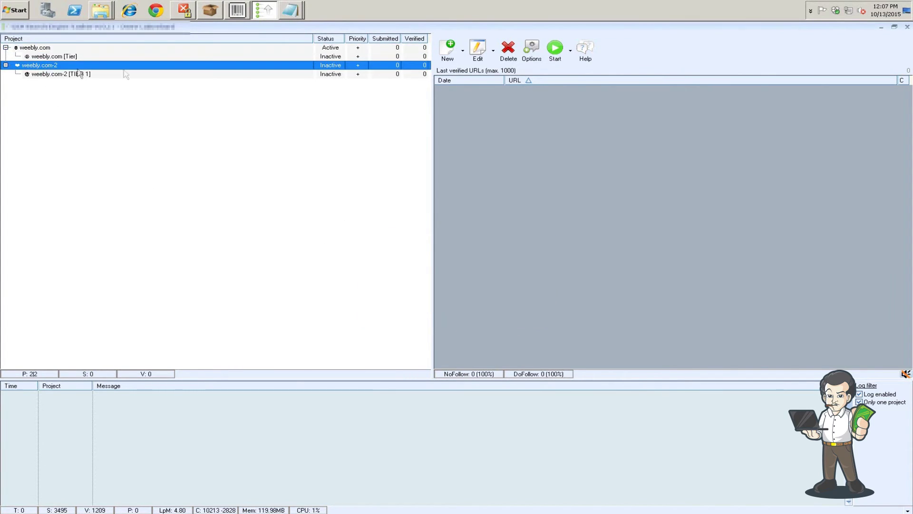
# - Set weebly.com-2 to use verified URLs from the weebly.com project
pyautogui.click(478, 50)
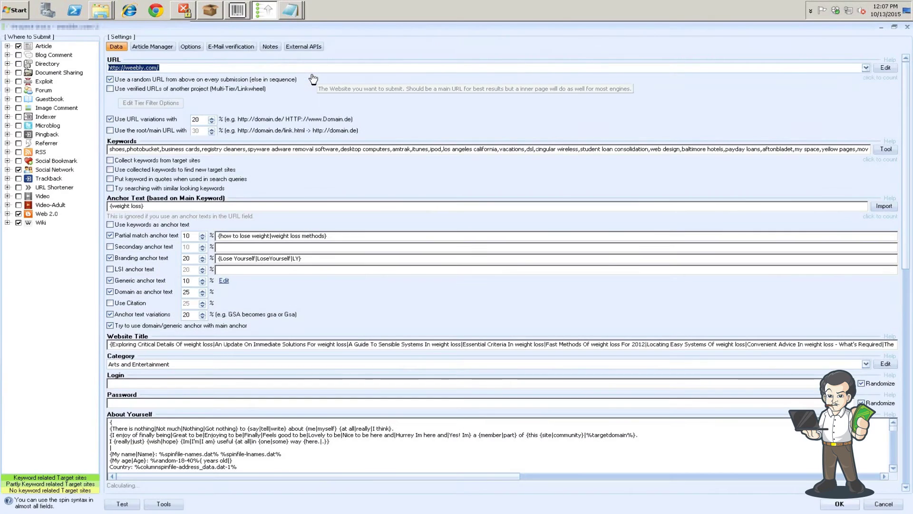
pyautogui.click(138, 89)
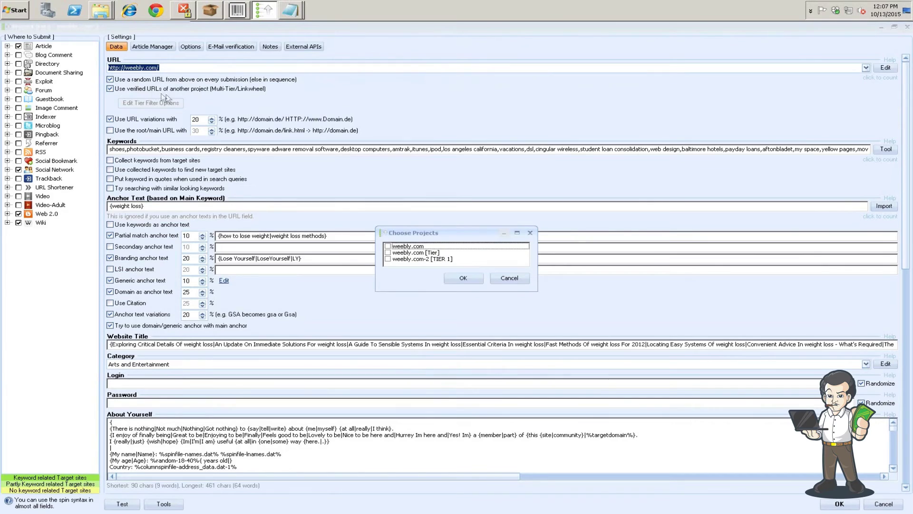
pyautogui.click(419, 246)
pyautogui.click(388, 246)
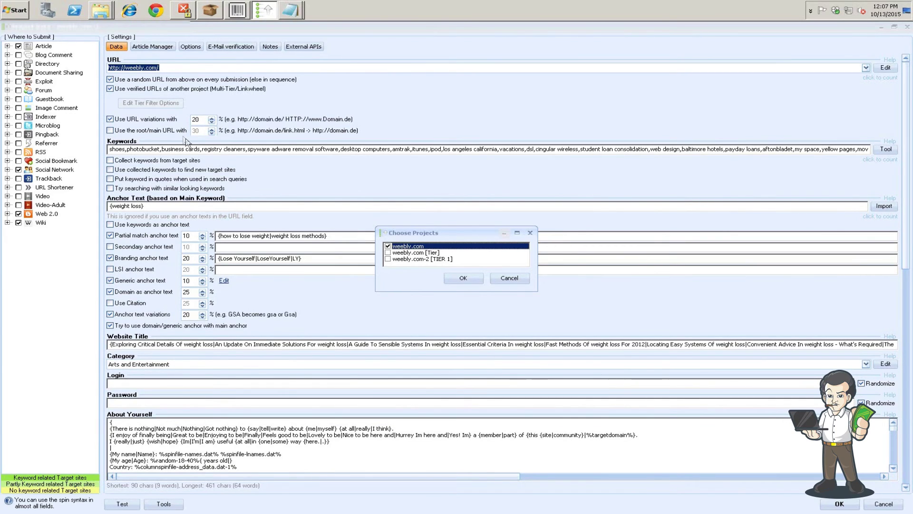
pyautogui.click(464, 279)
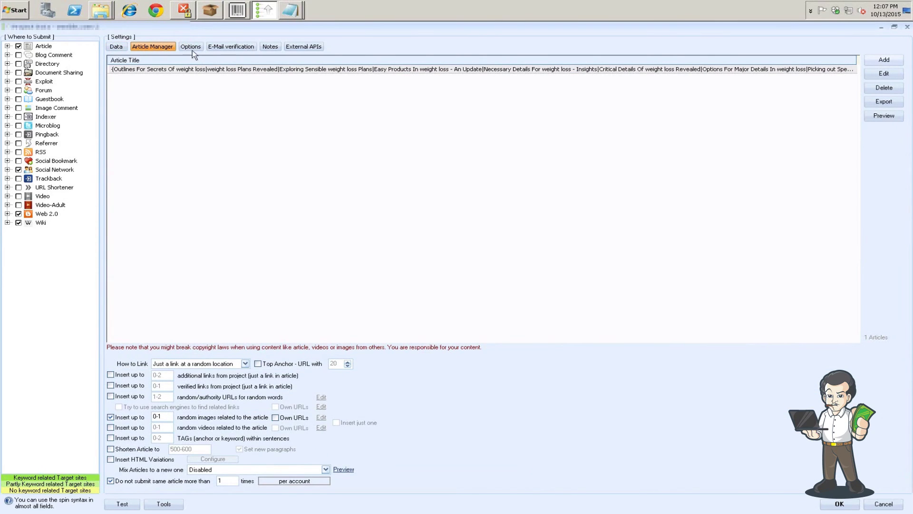
# - On Options, stop skipping sites with listed bad words, then save and close the settings
pyautogui.click(192, 46)
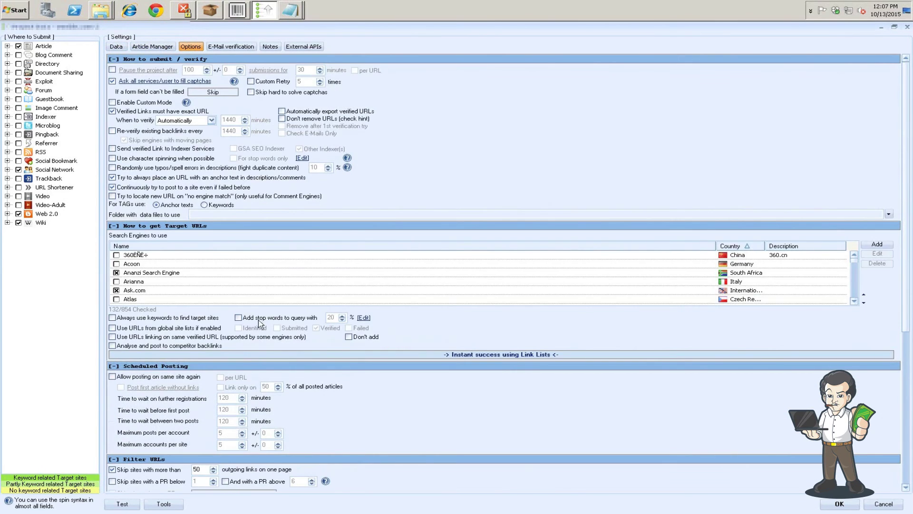
pyautogui.scroll(-5, 261, 323)
pyautogui.click(135, 337)
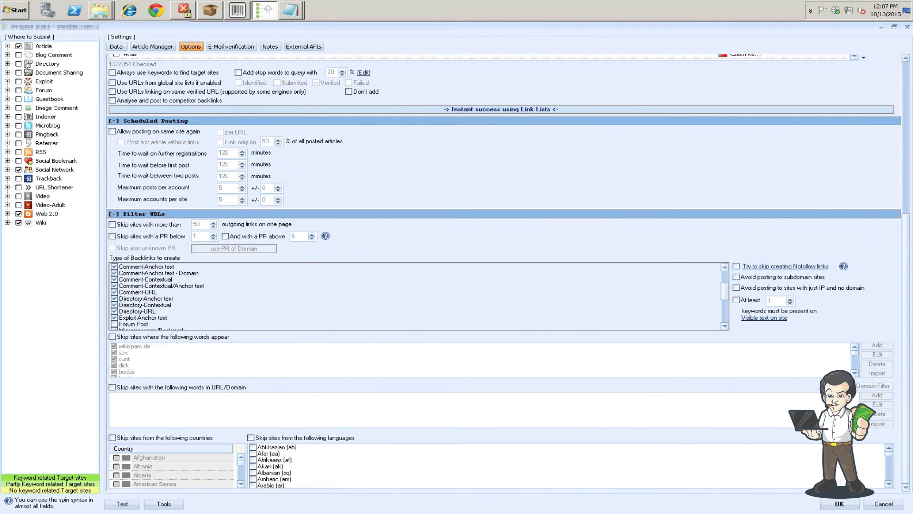
pyautogui.click(838, 503)
pyautogui.click(851, 506)
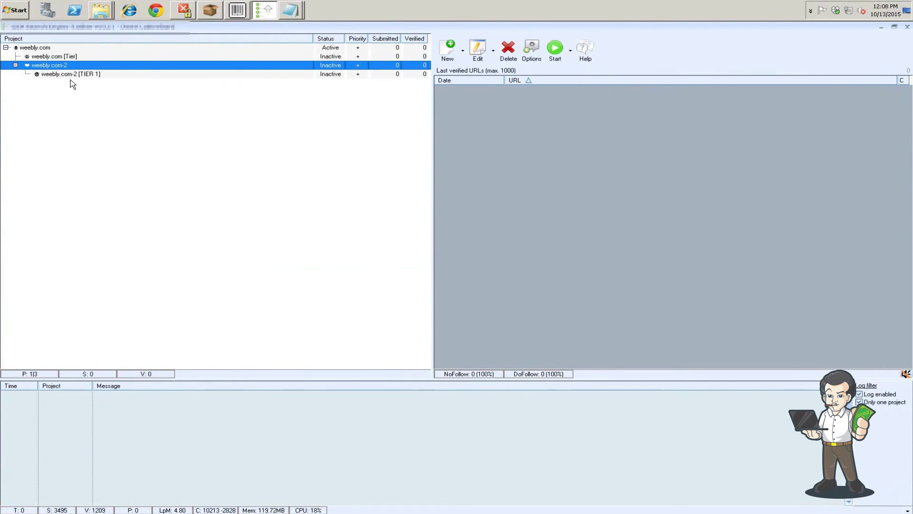
pyautogui.click(70, 76)
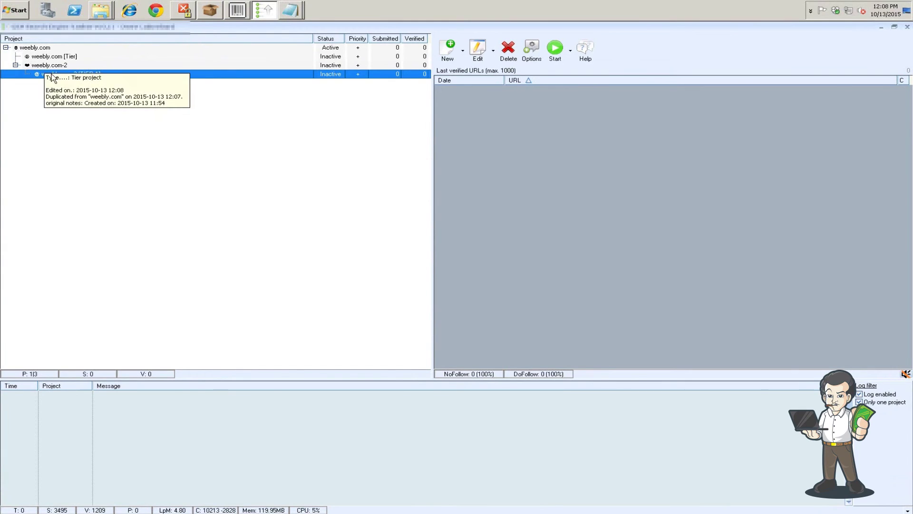
pyautogui.click(476, 56)
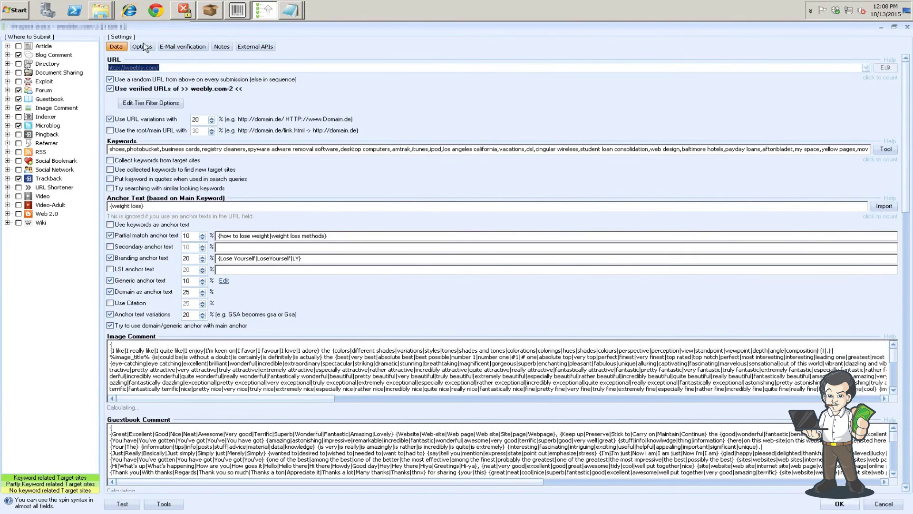
pyautogui.click(144, 47)
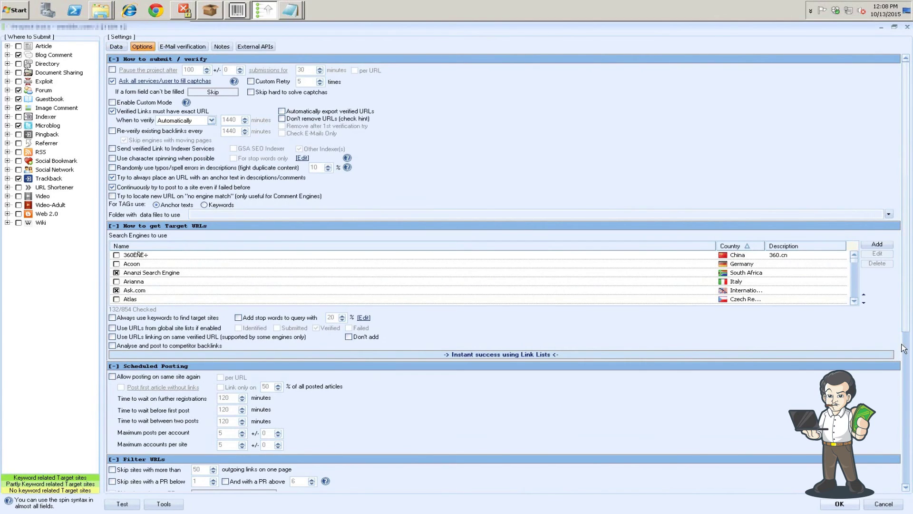
pyautogui.scroll(-5, 908, 348)
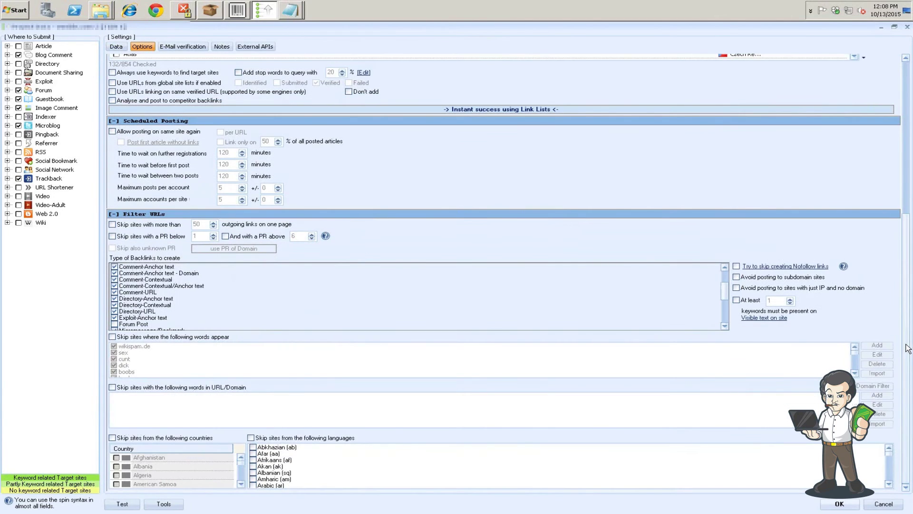
pyautogui.click(839, 504)
# - Duplicate everything in weebly.com [Tier] as a single copy named weebly.com [Tier]-2 and open its settings
pyautogui.click(28, 48)
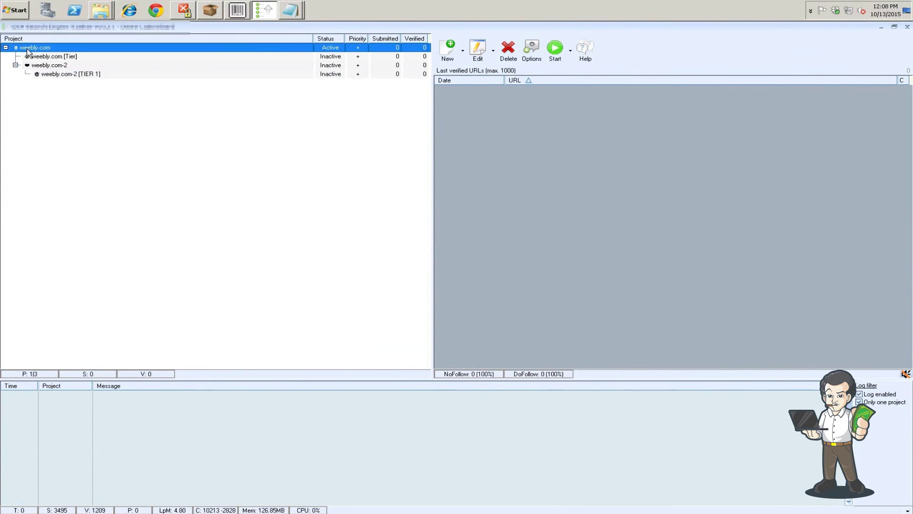
pyautogui.rightClick(27, 49)
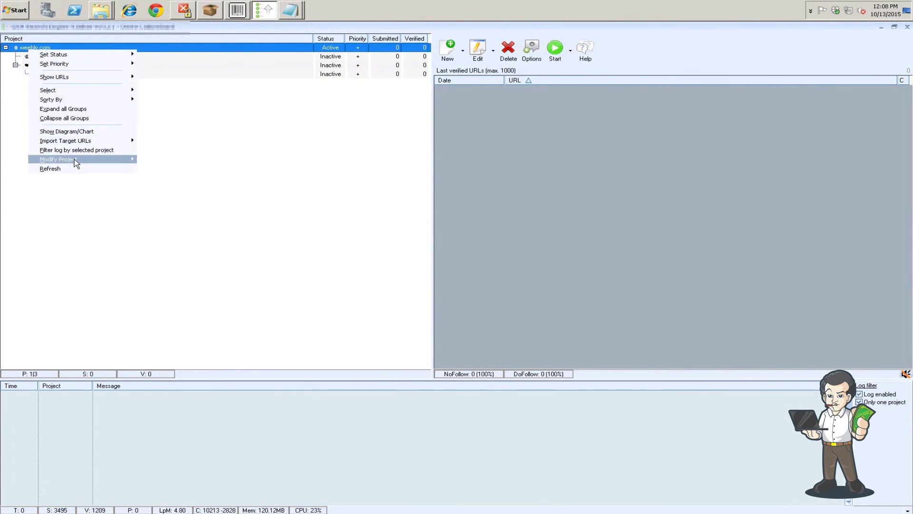
pyautogui.click(26, 57)
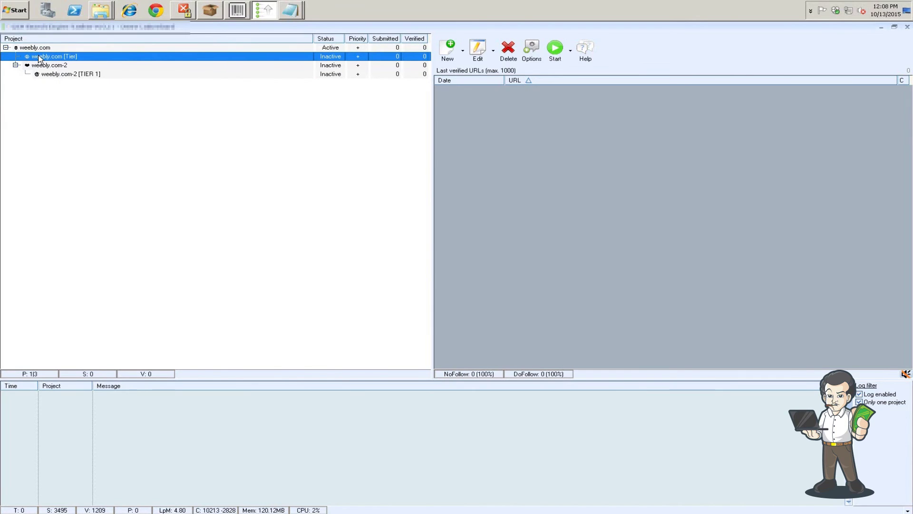
pyautogui.rightClick(40, 58)
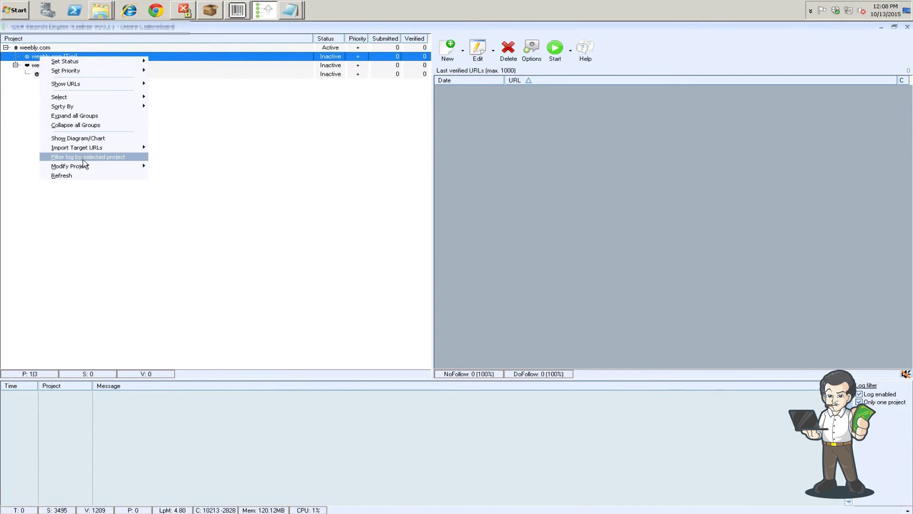
pyautogui.moveTo(83, 170)
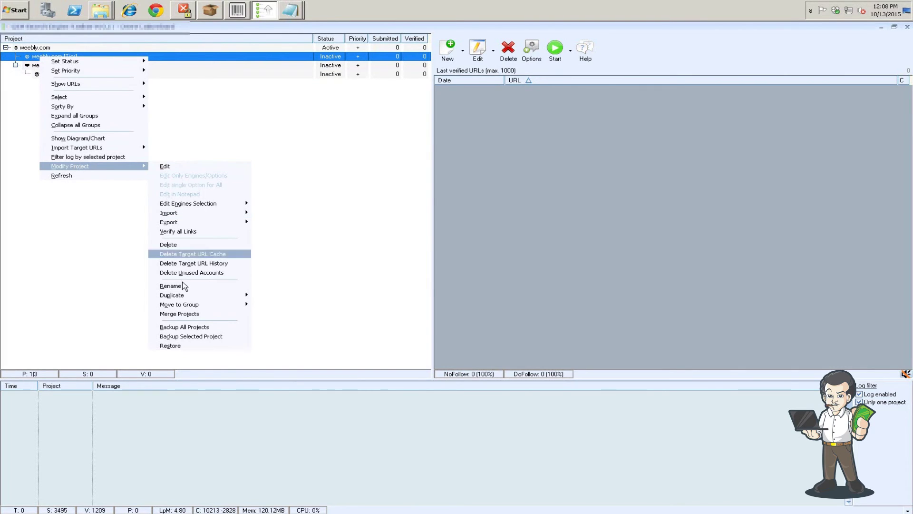
pyautogui.moveTo(188, 297)
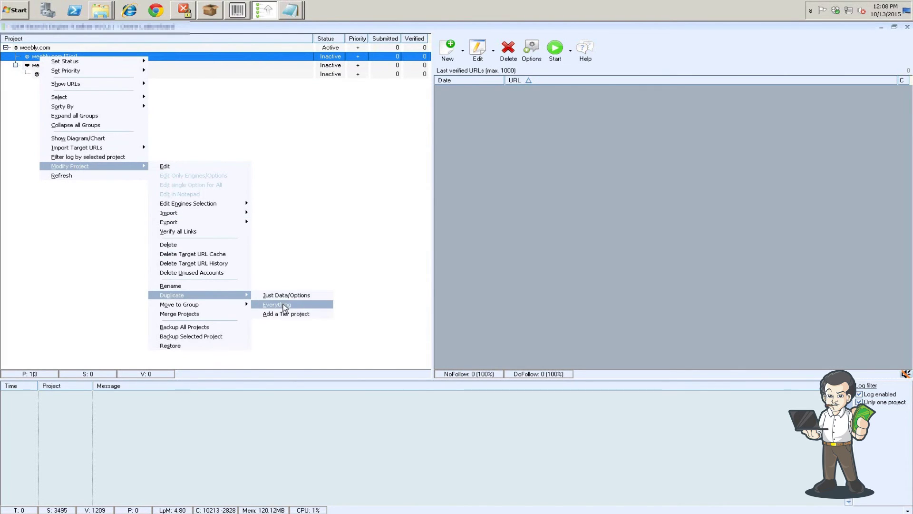
pyautogui.click(284, 309)
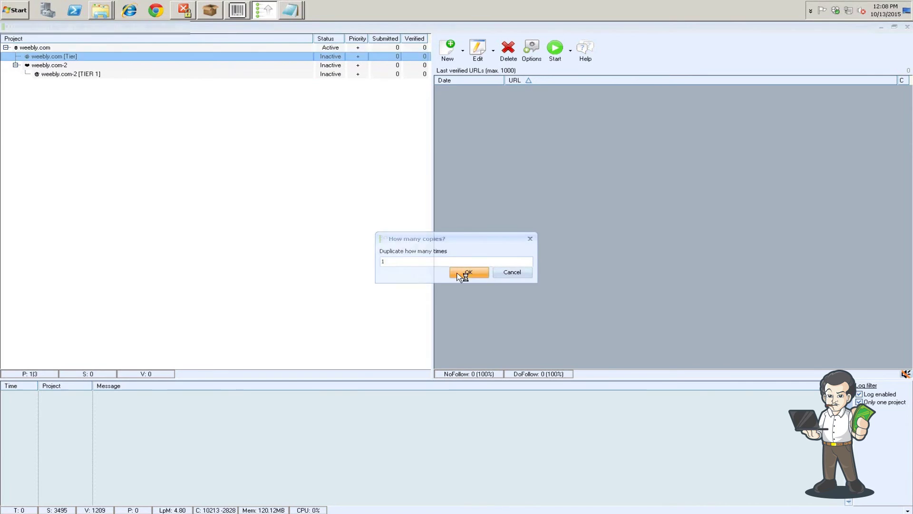
pyautogui.click(463, 272)
pyautogui.click(439, 281)
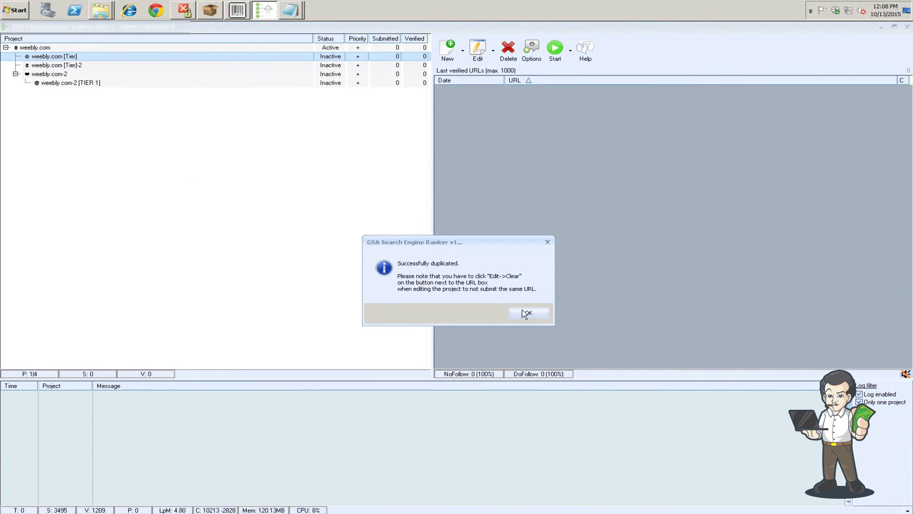
pyautogui.click(527, 313)
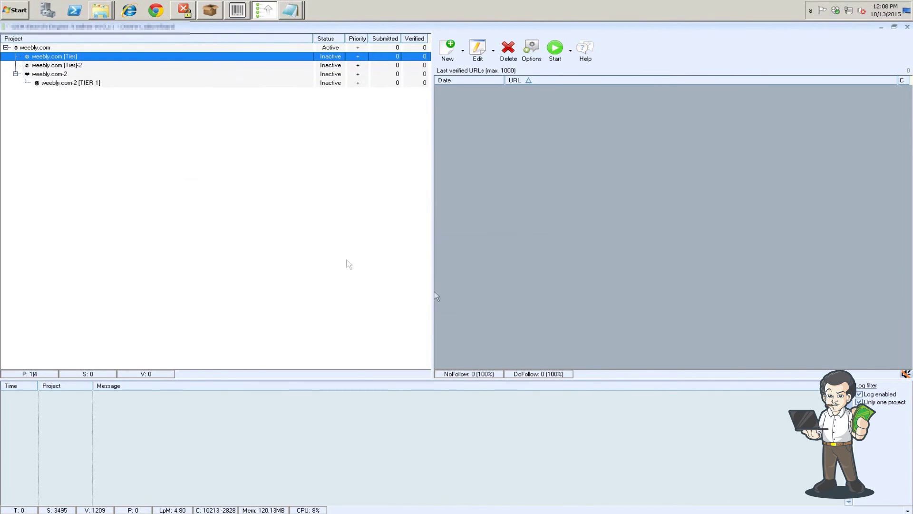
pyautogui.click(65, 66)
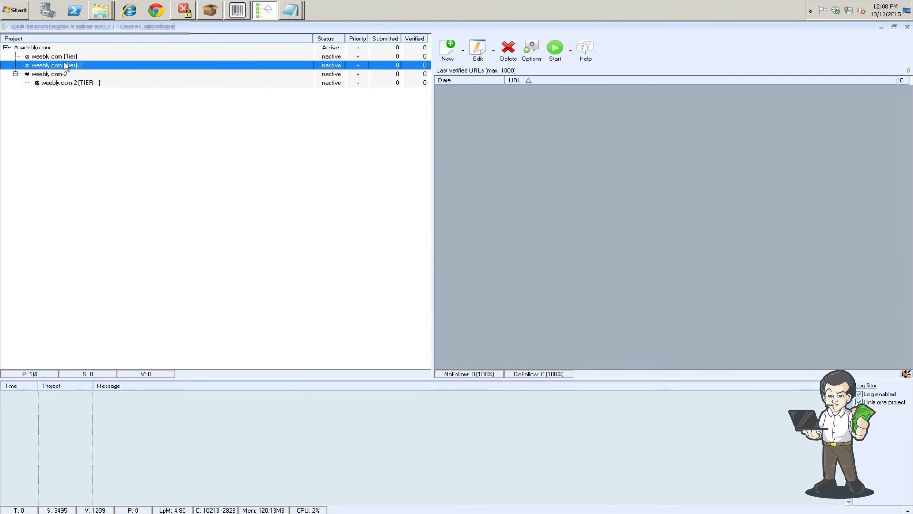
pyautogui.click(476, 52)
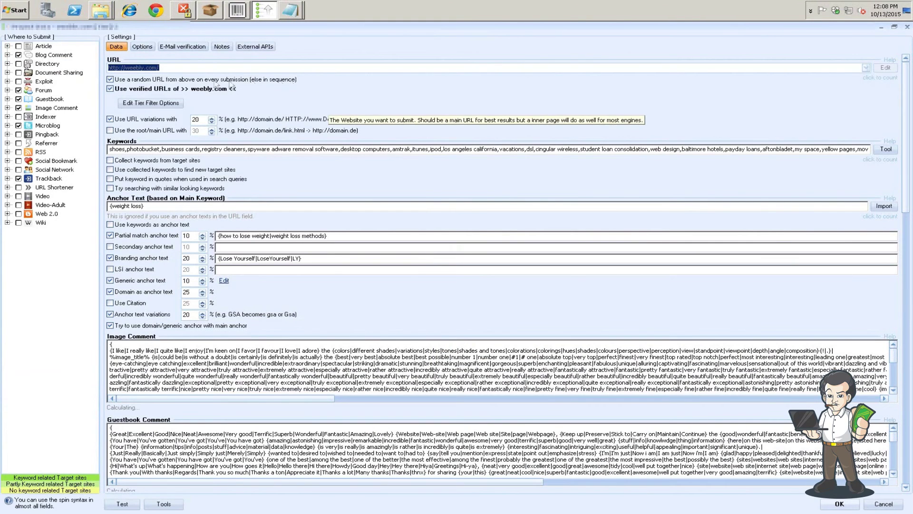
# - Drop verified-URL sourcing, skip sites over 100 outgoing links, IP-only and bad-word sites, then save
pyautogui.click(150, 91)
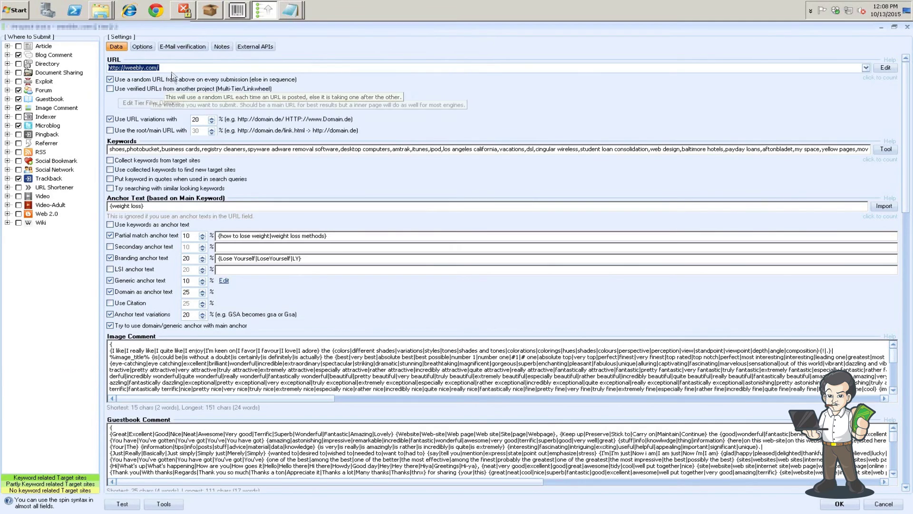
pyautogui.click(898, 71)
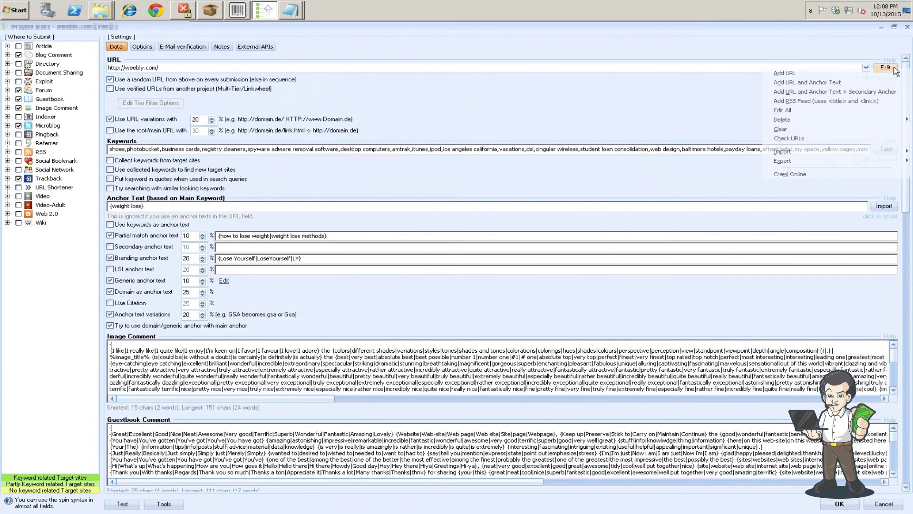
pyautogui.click(133, 47)
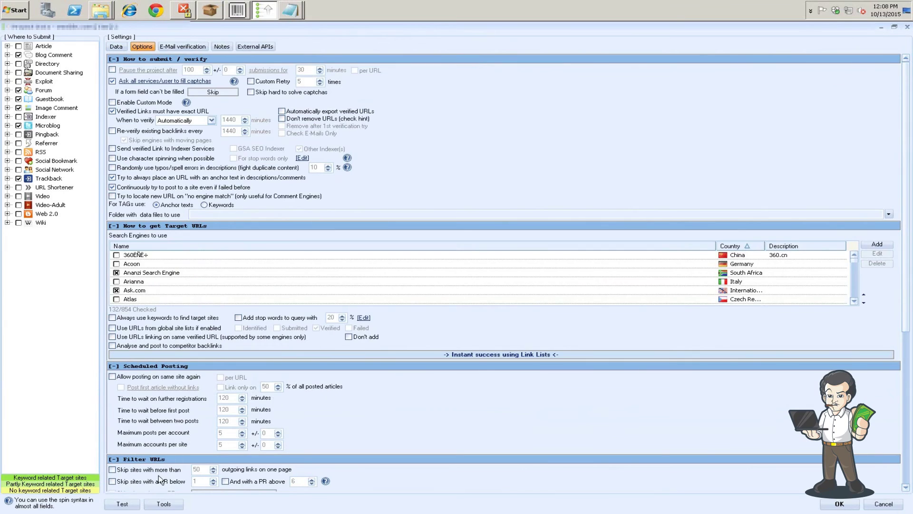
pyautogui.click(176, 470)
pyautogui.click(908, 437)
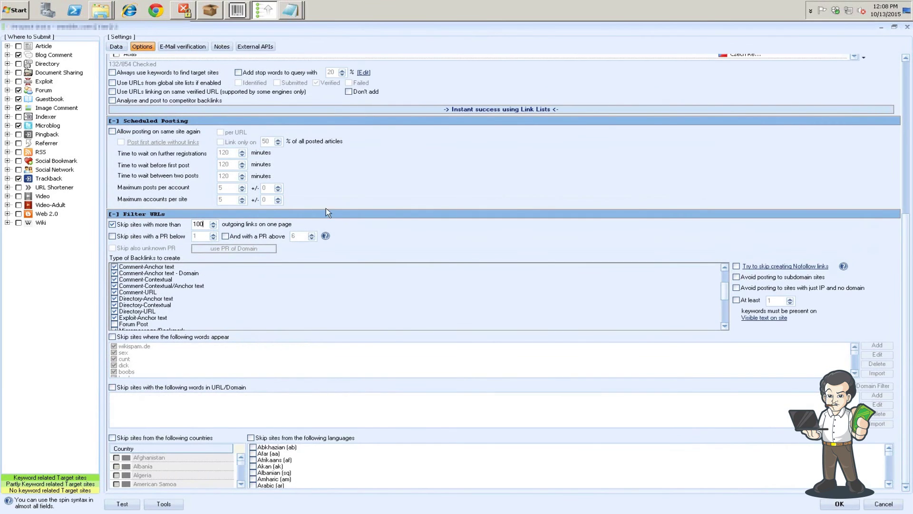
pyautogui.click(153, 338)
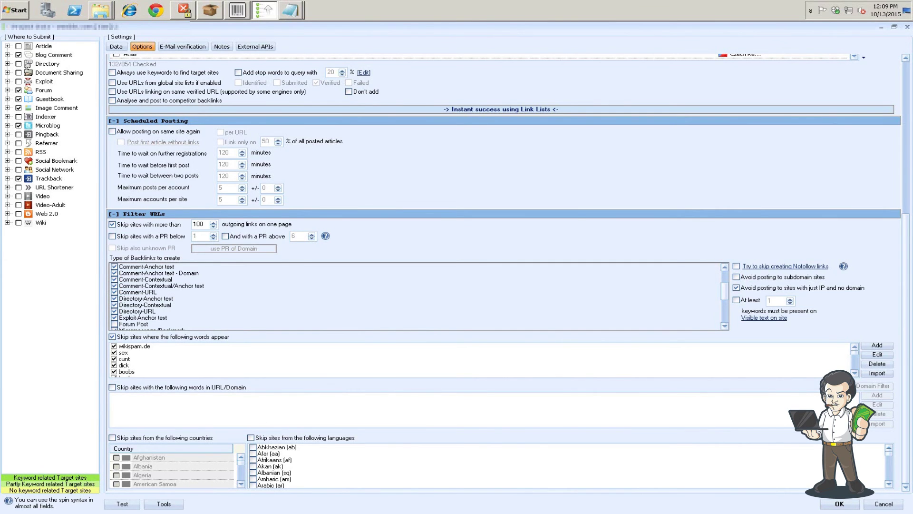
pyautogui.click(839, 504)
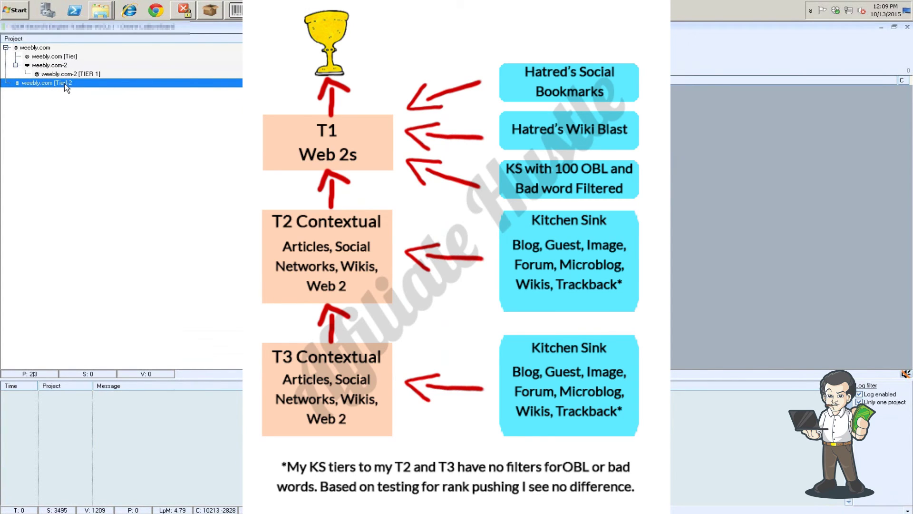
pyautogui.moveTo(66, 87)
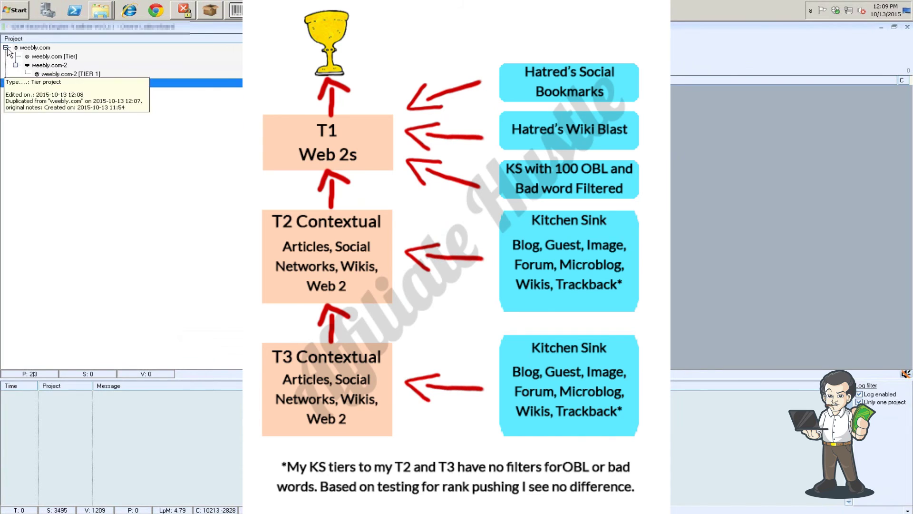
pyautogui.moveTo(23, 50)
pyautogui.moveTo(33, 84)
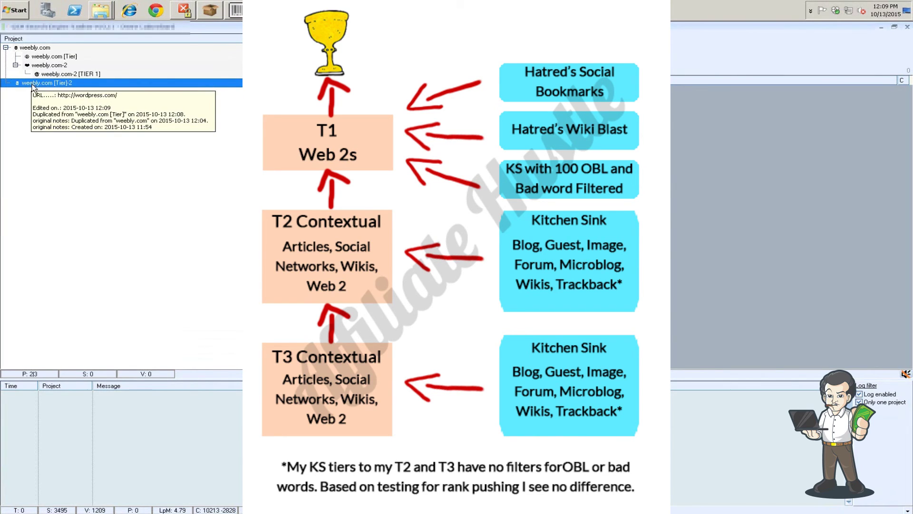
pyautogui.click(28, 49)
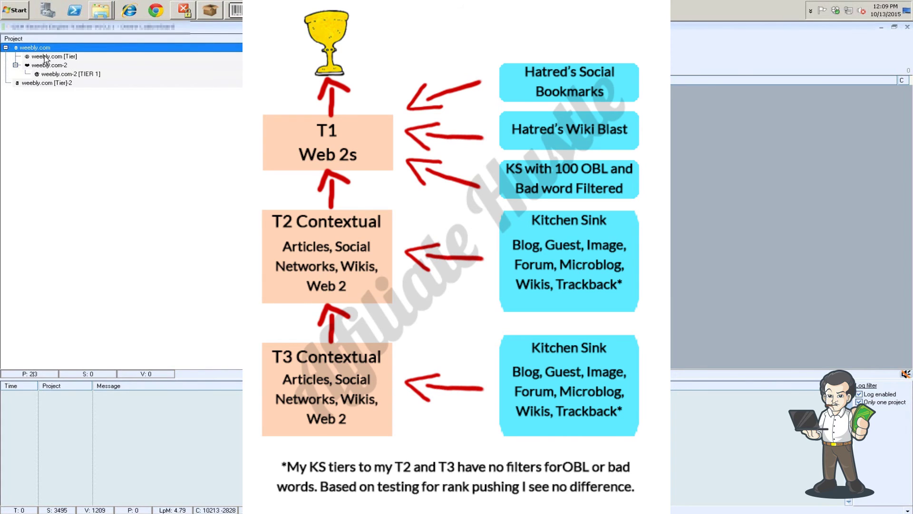
pyautogui.moveTo(45, 53)
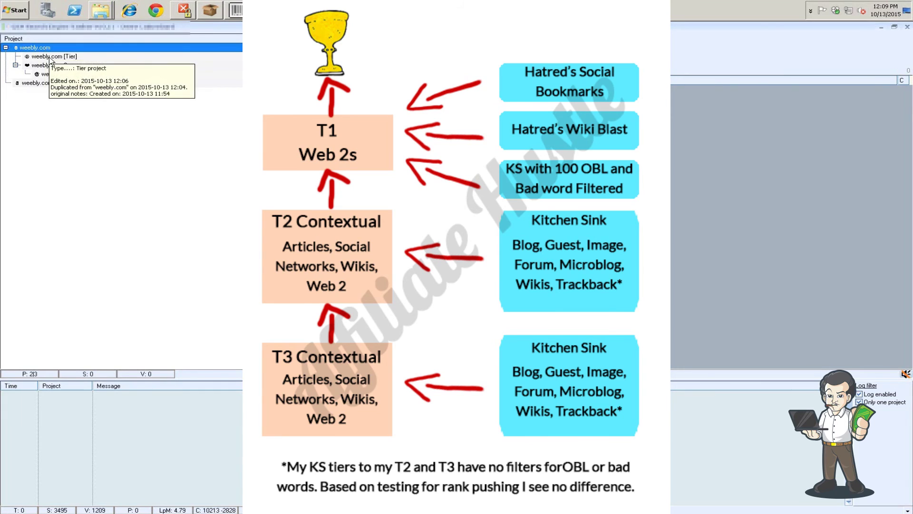
pyautogui.click(116, 58)
pyautogui.moveTo(76, 56)
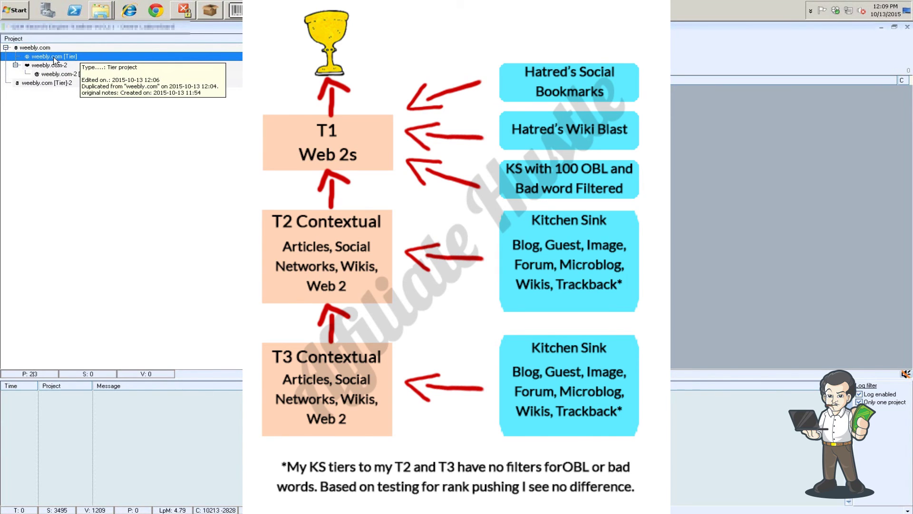
pyautogui.click(31, 48)
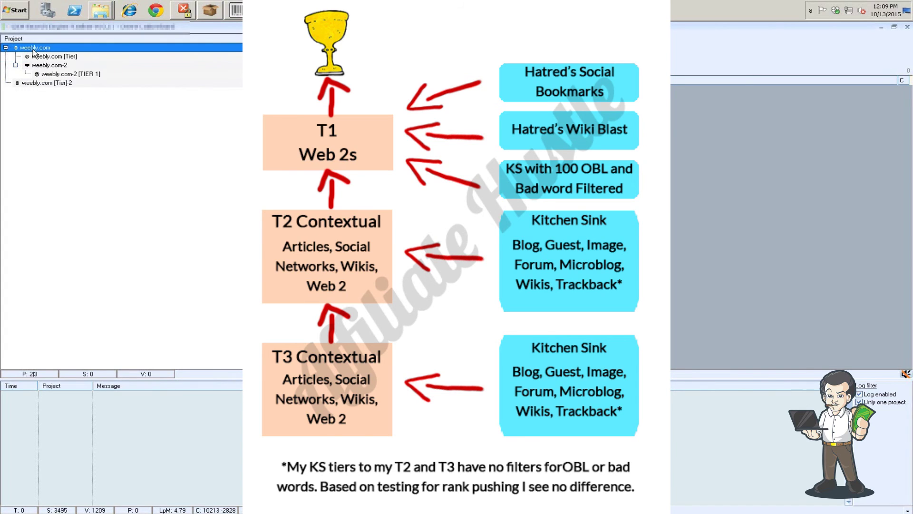
pyautogui.click(48, 68)
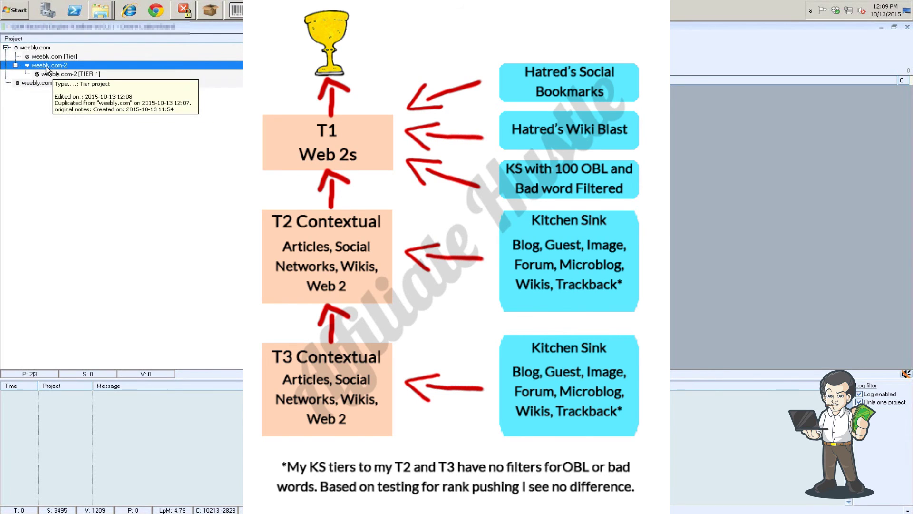
pyautogui.click(60, 73)
pyautogui.moveTo(91, 72)
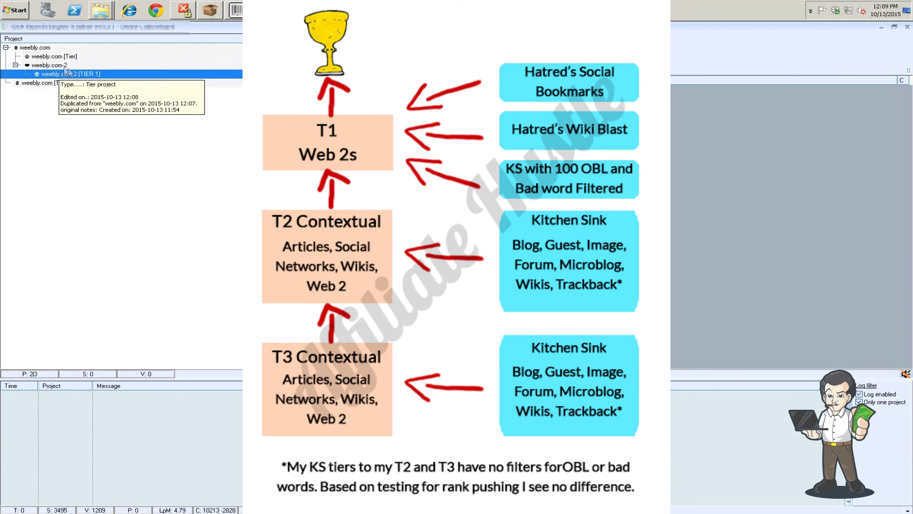
pyautogui.click(142, 126)
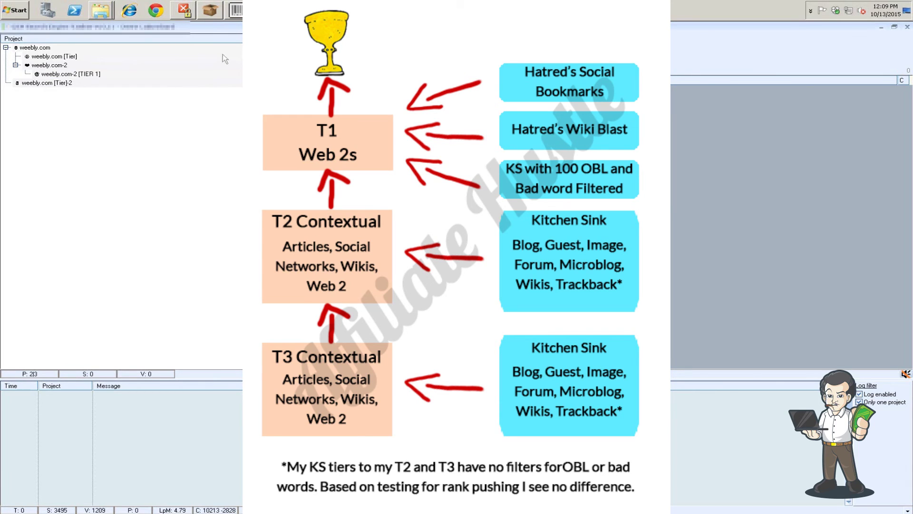
pyautogui.click(51, 47)
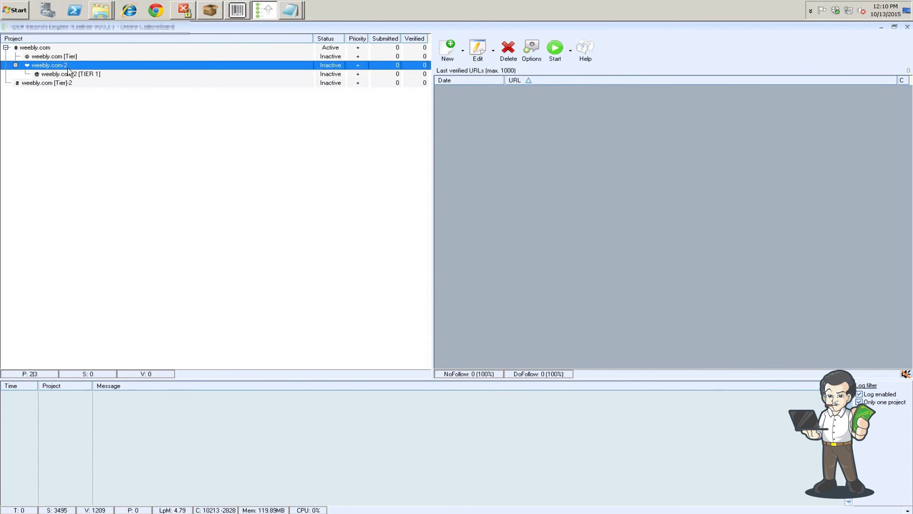
pyautogui.click(52, 48)
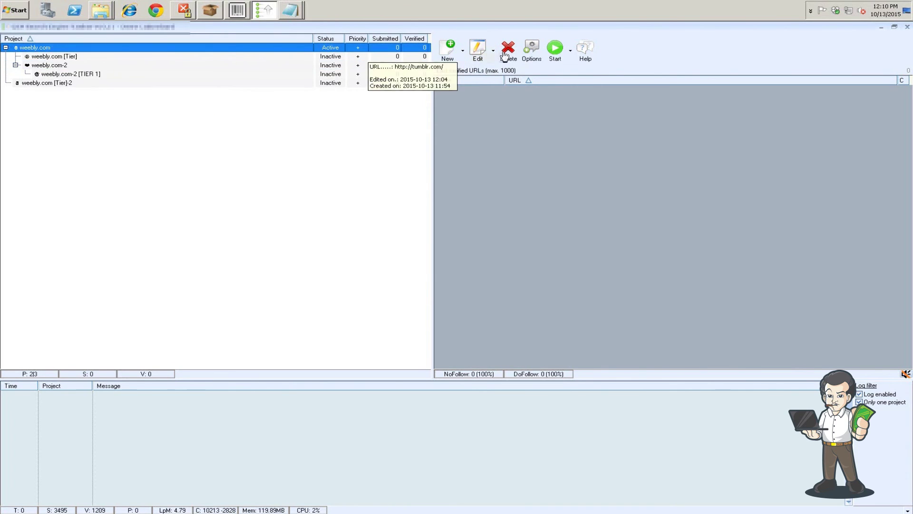
pyautogui.rightClick(279, 52)
pyautogui.moveTo(314, 79)
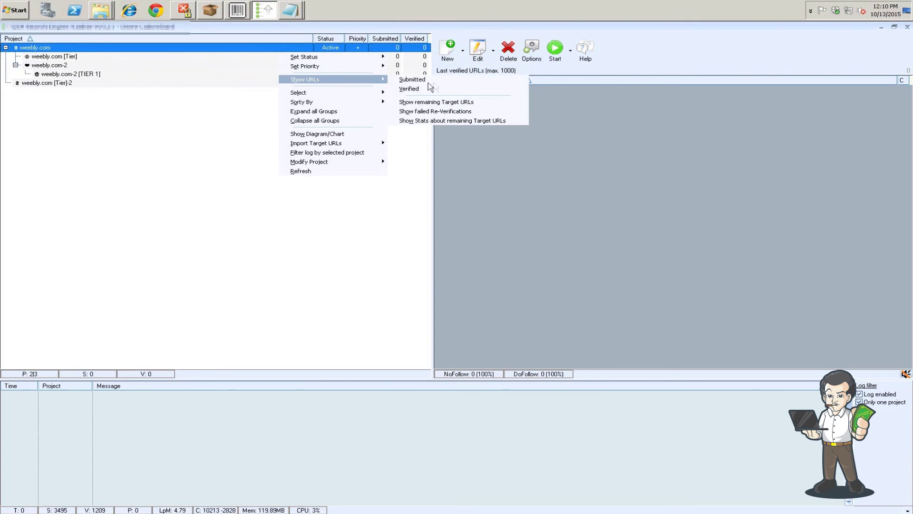
pyautogui.click(413, 89)
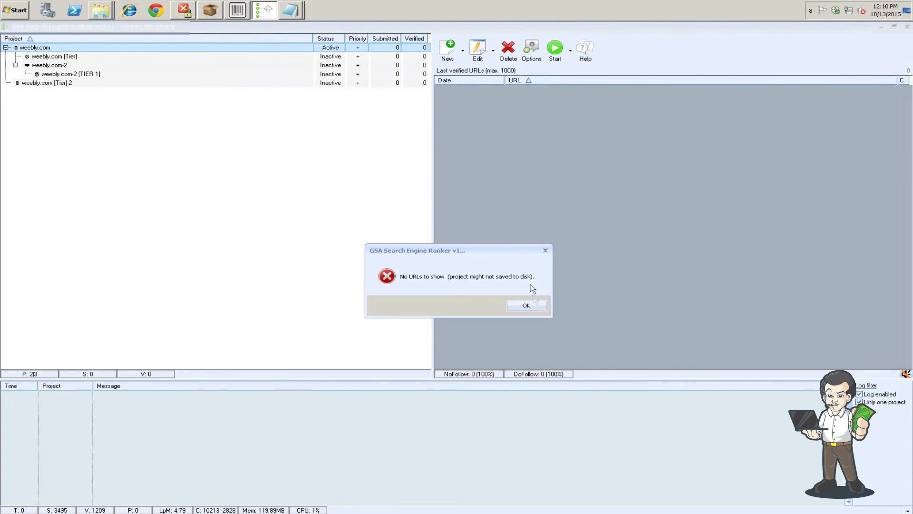
pyautogui.click(533, 306)
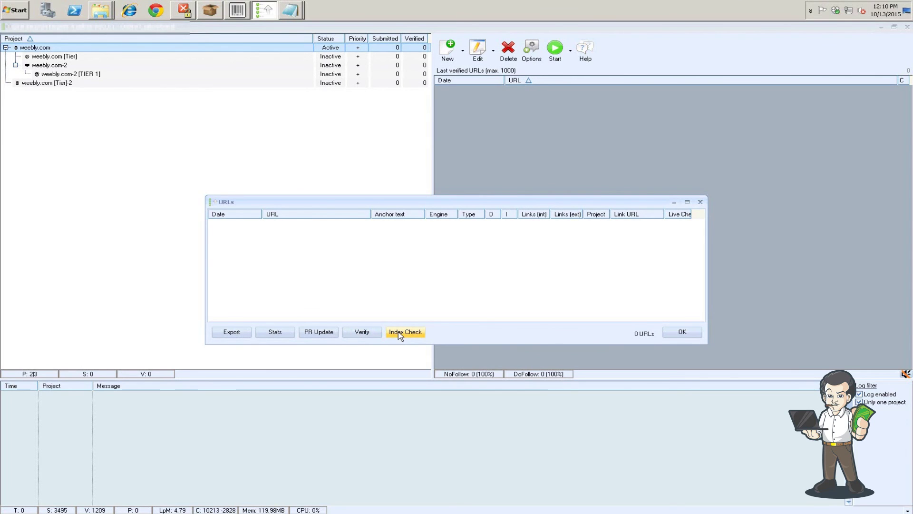
pyautogui.click(677, 334)
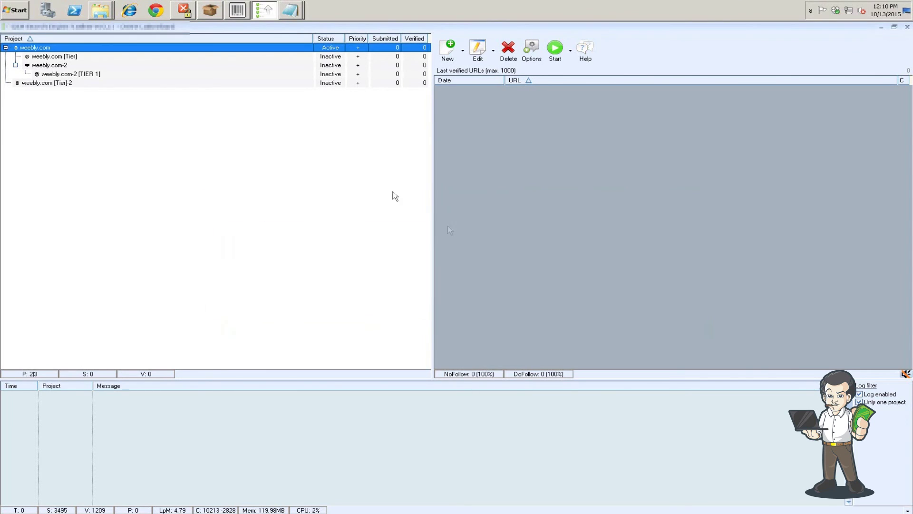
# - Open weebly.com-2's tier filter options and close them and the settings unchanged
pyautogui.click(51, 57)
pyautogui.click(51, 65)
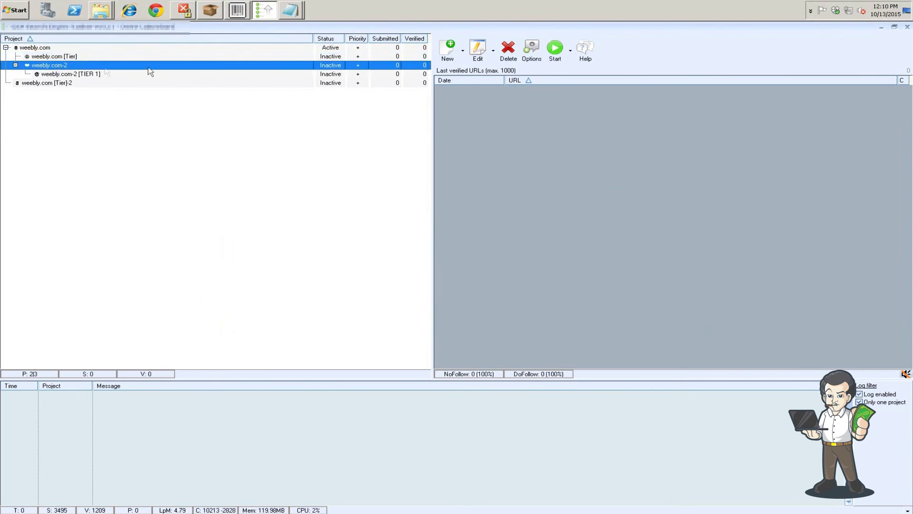
pyautogui.click(476, 54)
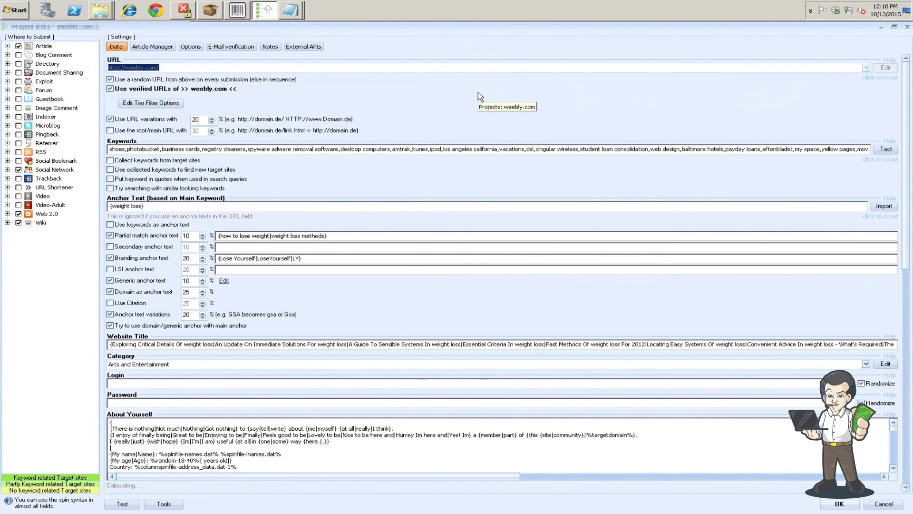
pyautogui.click(145, 104)
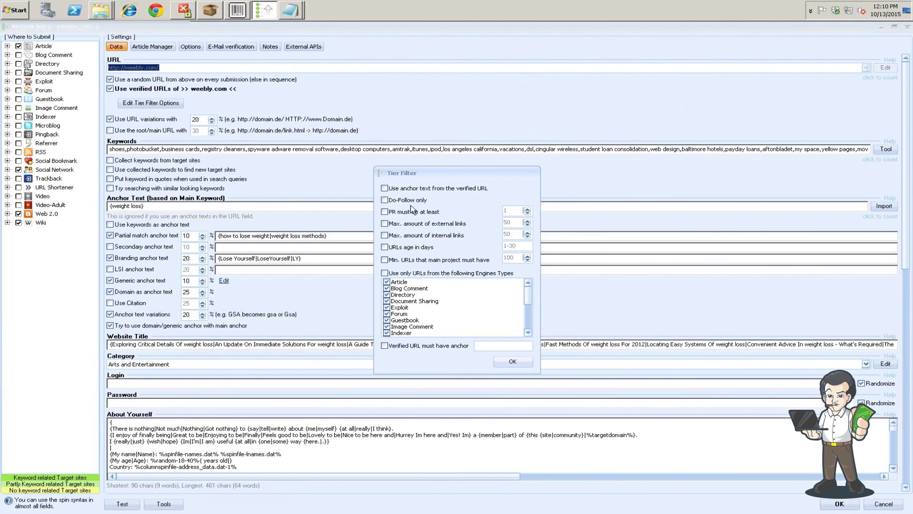
pyautogui.click(508, 362)
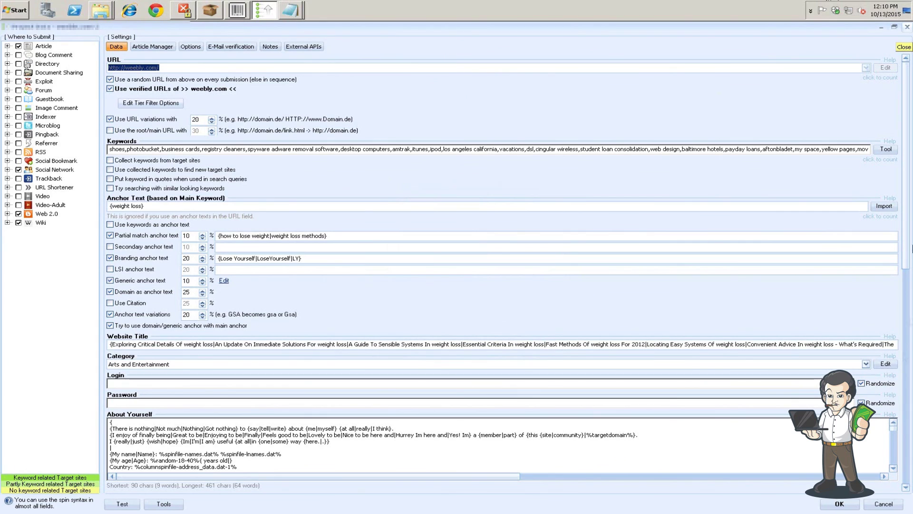
pyautogui.click(840, 504)
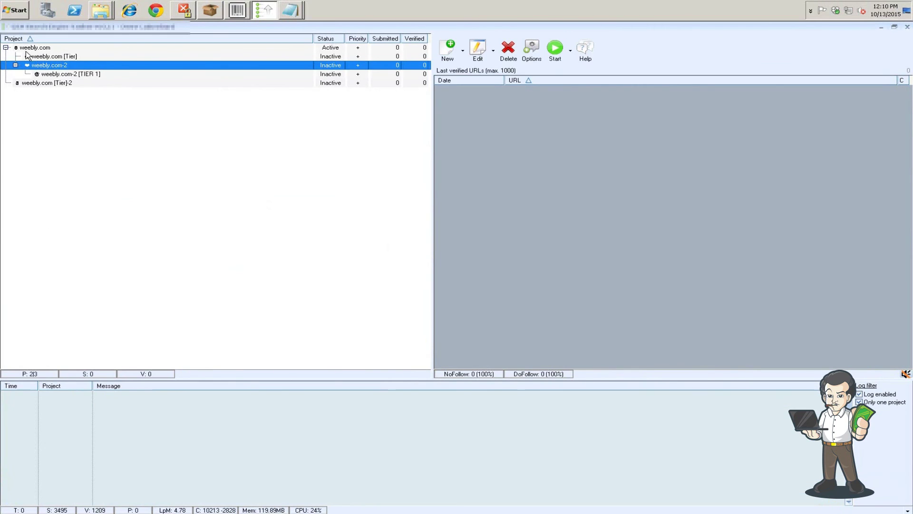
# - Restrict weebly.com-2's tier filter to Do-Follow only URLs and save the project settings
pyautogui.click(38, 48)
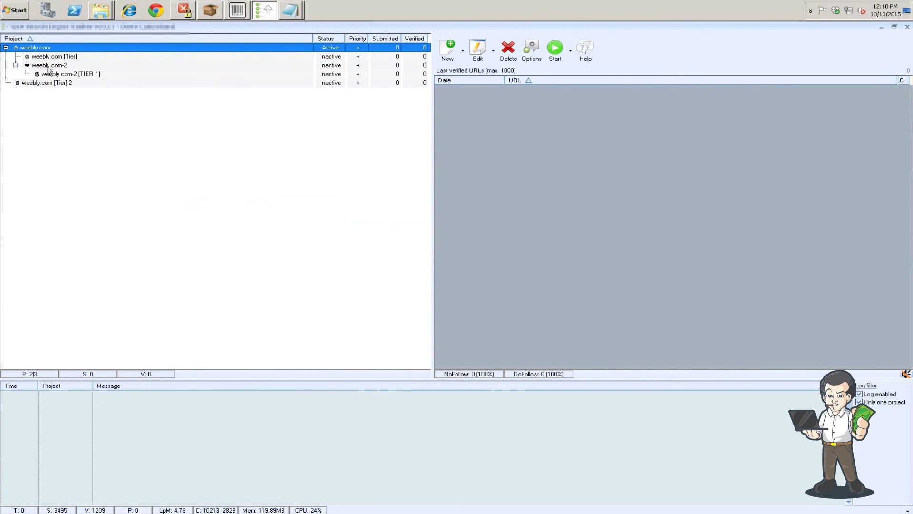
pyautogui.click(49, 66)
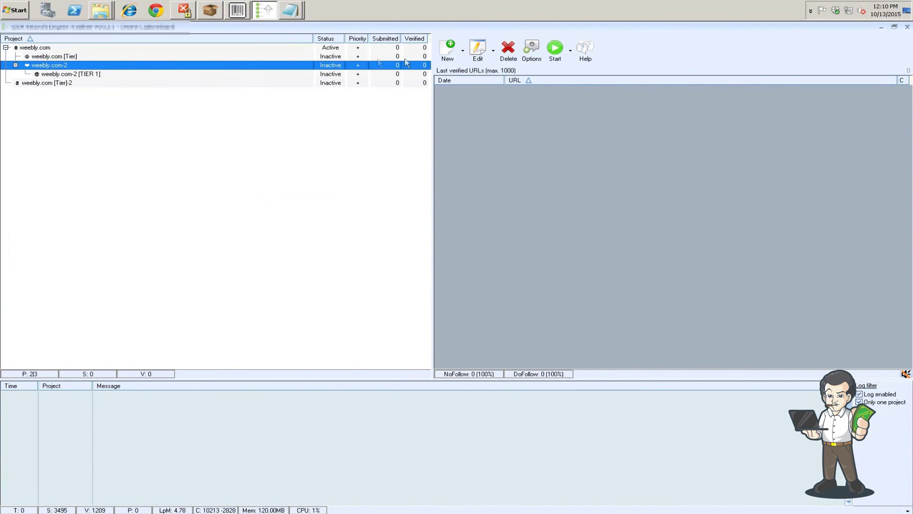
pyautogui.click(482, 53)
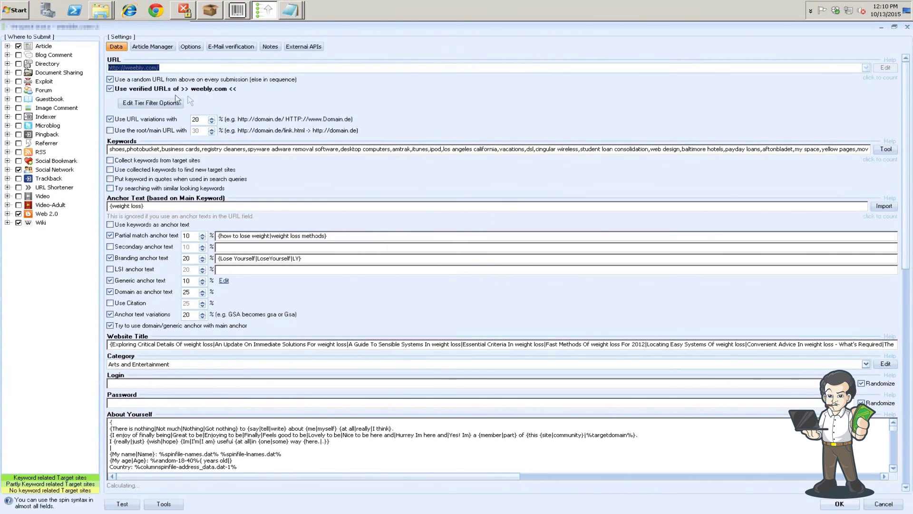
pyautogui.click(183, 104)
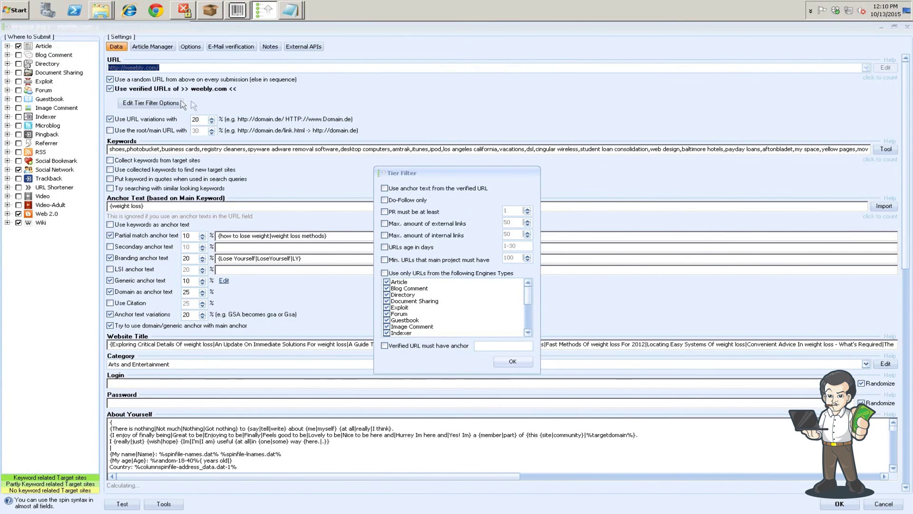
pyautogui.click(406, 201)
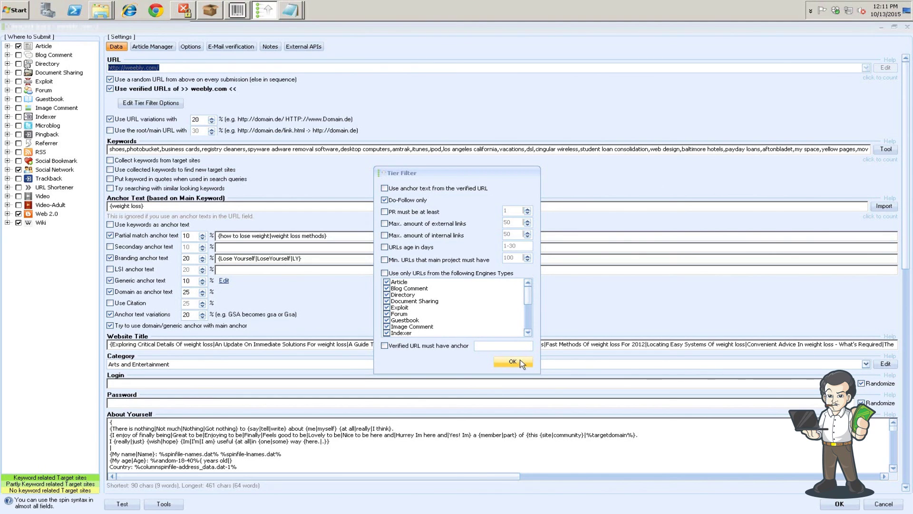
pyautogui.click(513, 361)
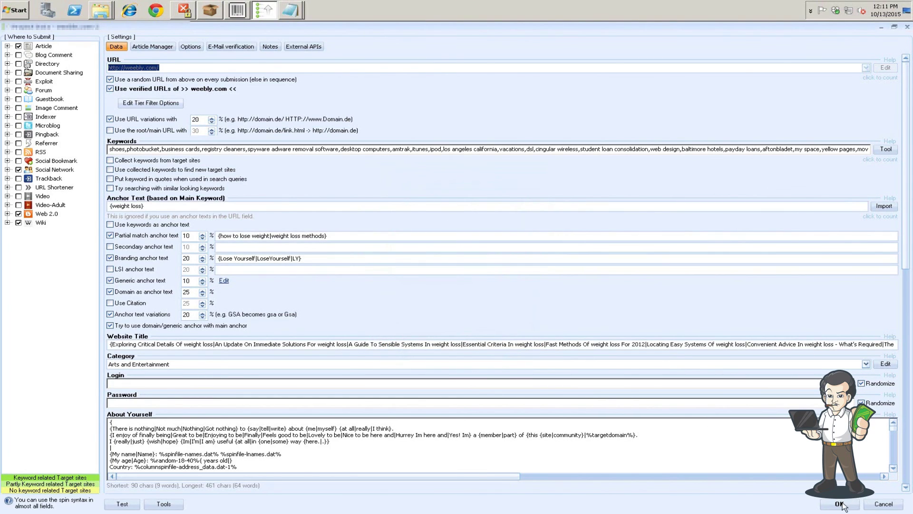
pyautogui.click(840, 504)
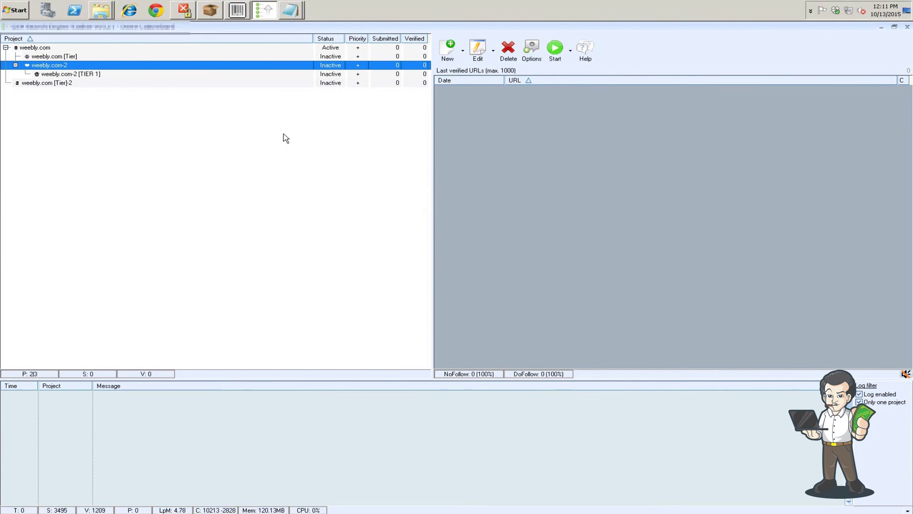
# - Reopen the weebly.com [Tier] project's settings to check them, then close them unchanged
pyautogui.click(46, 57)
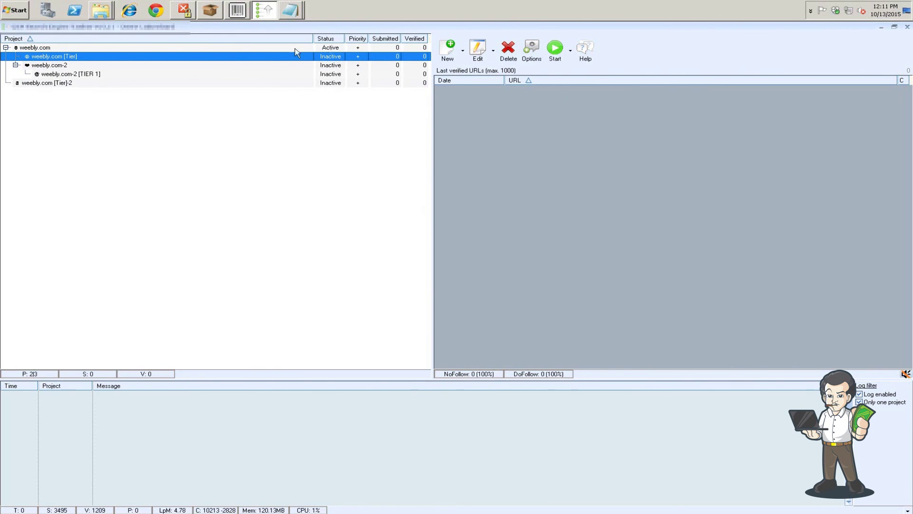
pyautogui.click(478, 49)
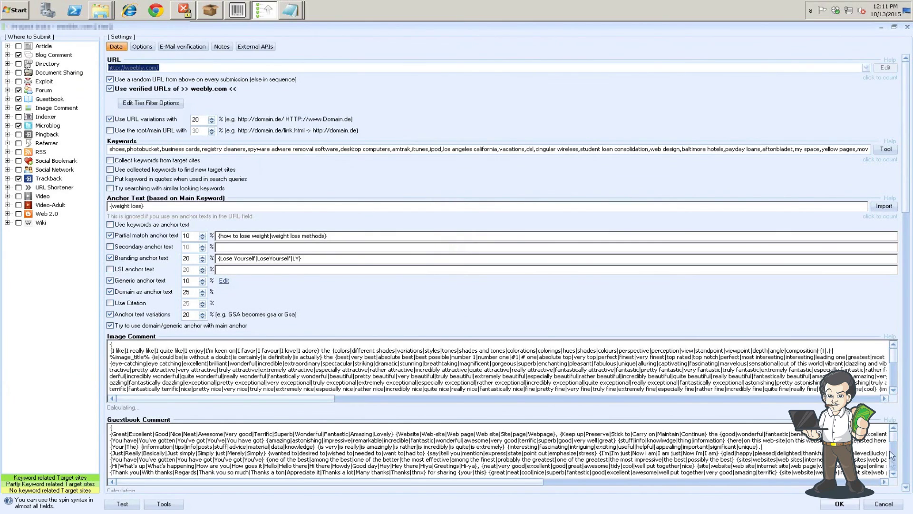
pyautogui.click(839, 504)
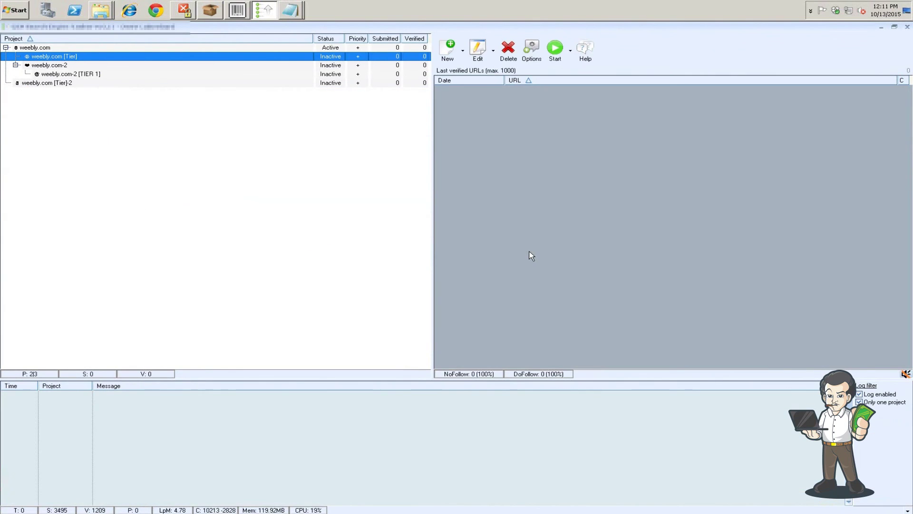